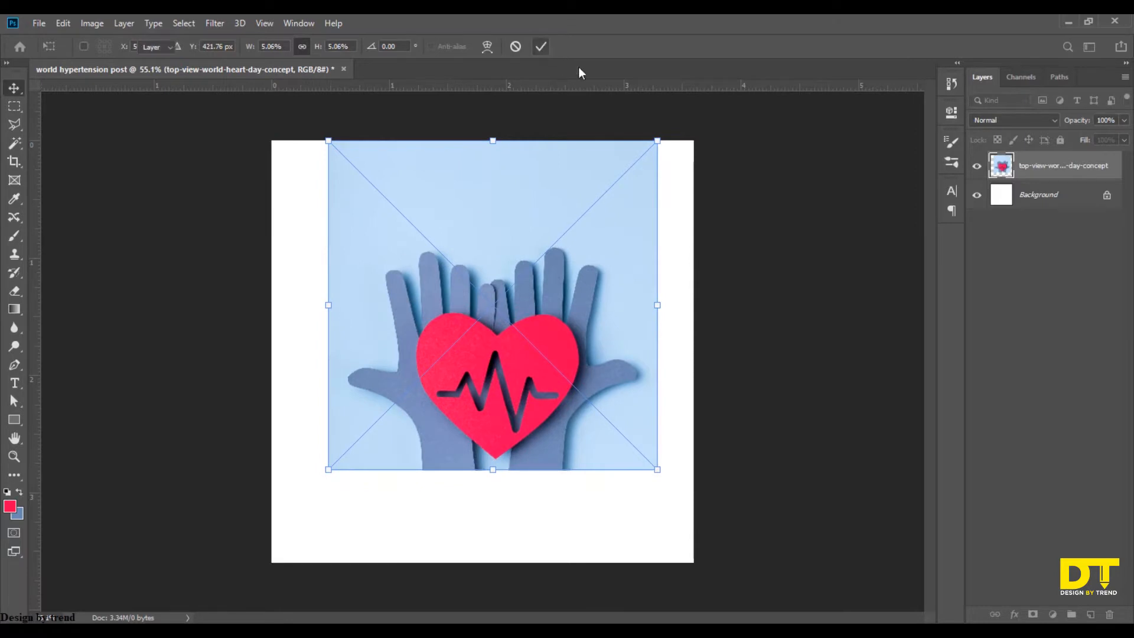
# - Confirm the placed heart-and-hands image and centre it horizontally on the canvas
pyautogui.press('Return')
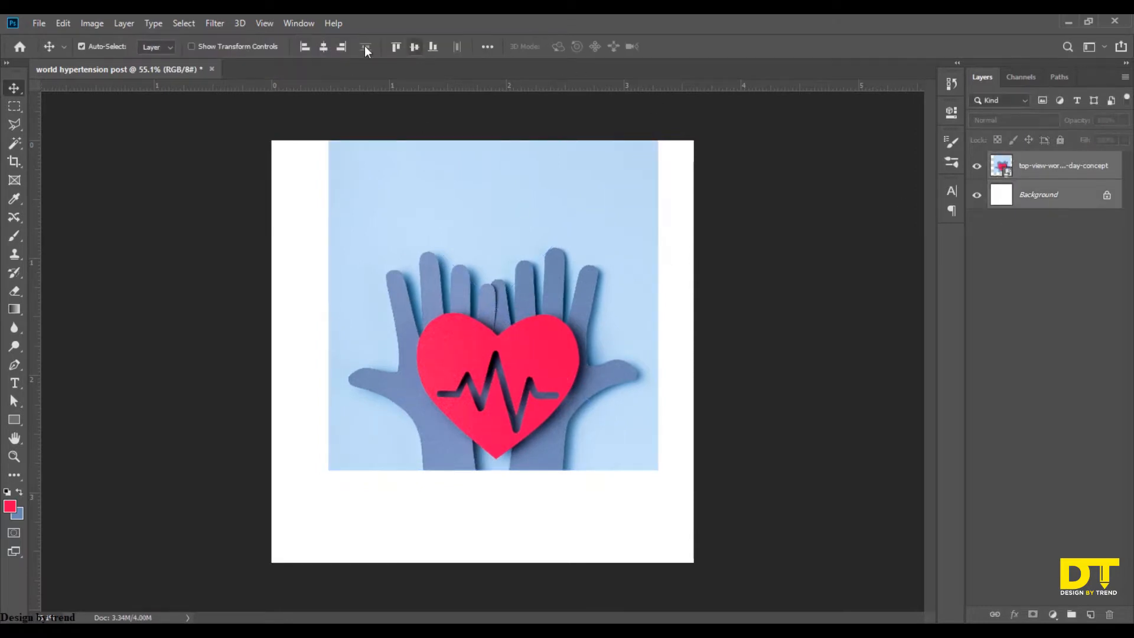
pyautogui.click(323, 46)
# - Add a new layer directly above the Background and fill it with the light blue sampled from the image's backdrop
pyautogui.click(1066, 196)
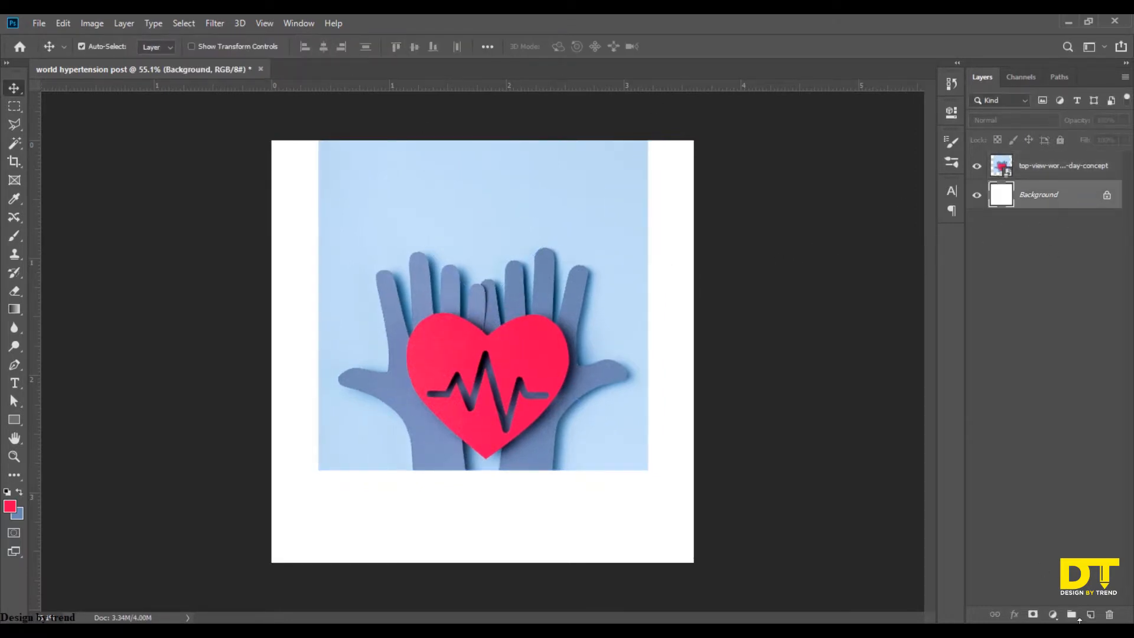
pyautogui.click(1089, 614)
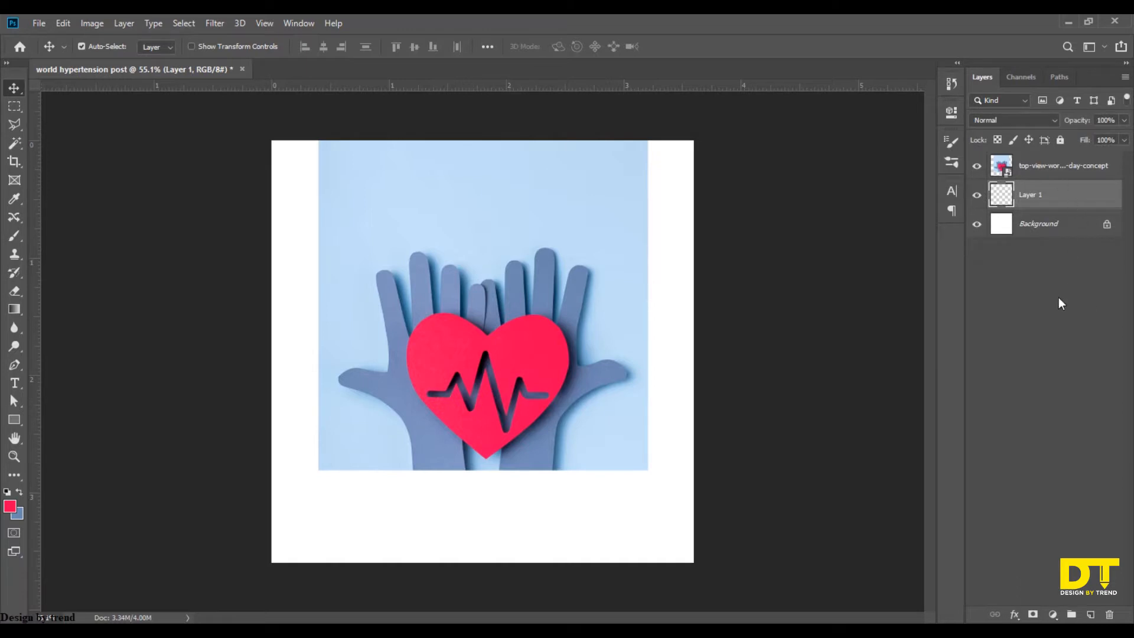
pyautogui.press('i')
pyautogui.click(614, 190)
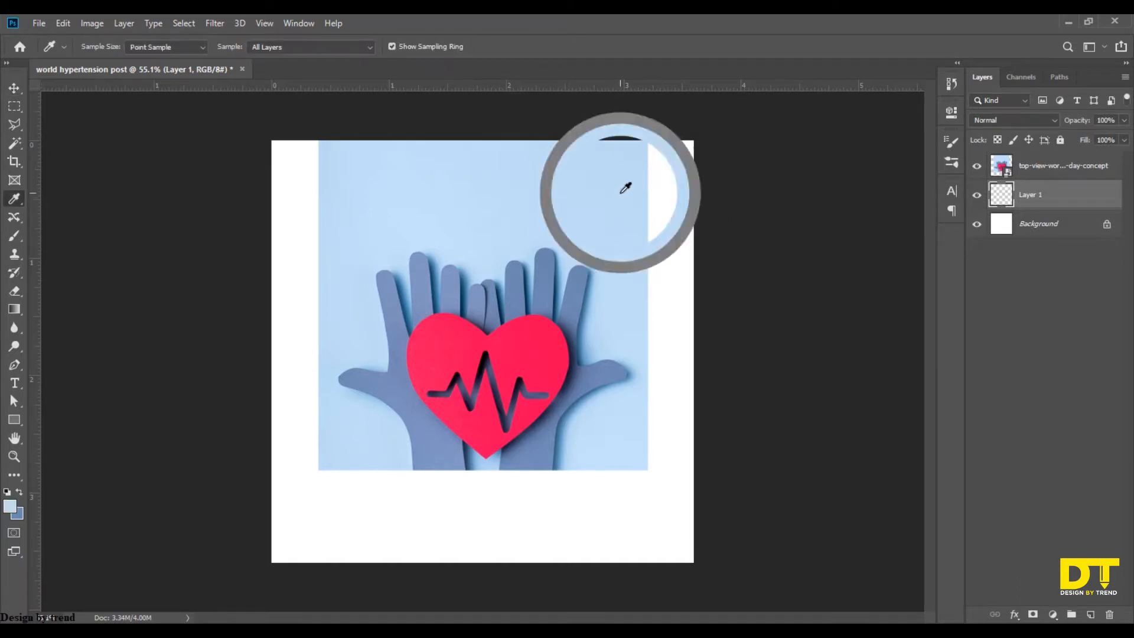
pyautogui.click(14, 89)
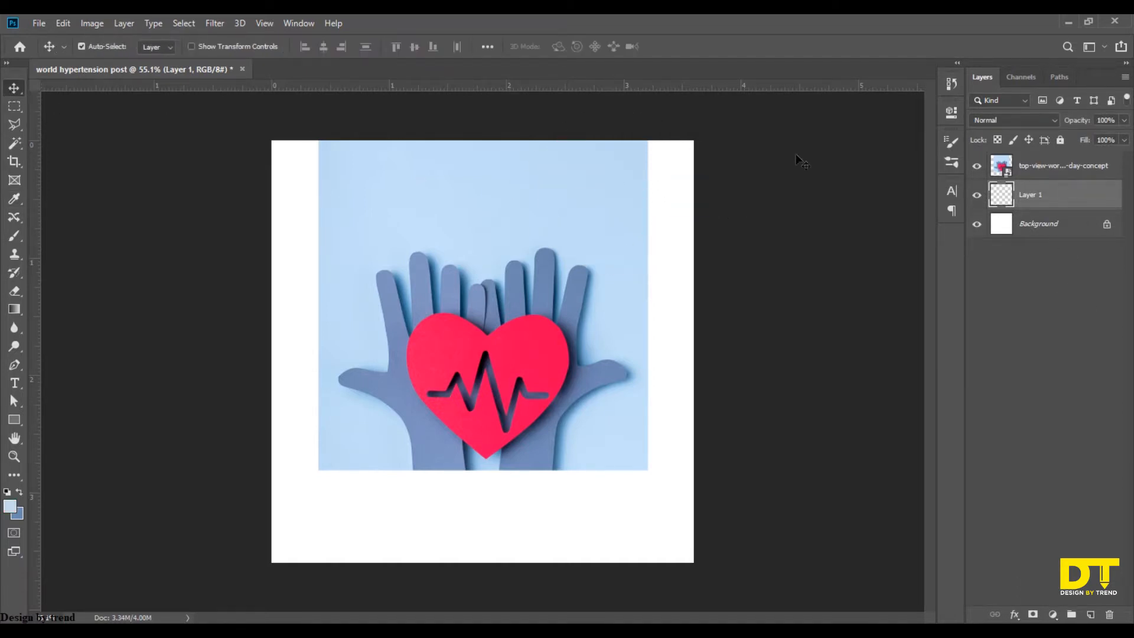
pyautogui.hotkey('alt', 'BackSpace')
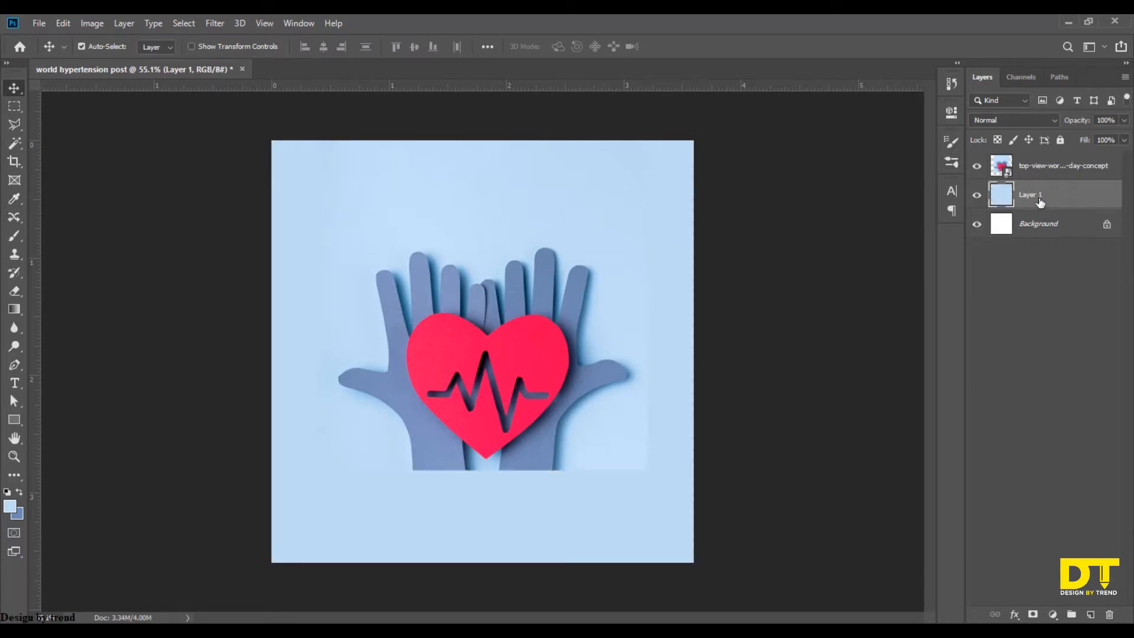
# - Mask the heart image and fade out its left and right edges with a soft black brush, hiding the light blue layer while painting
pyautogui.click(978, 196)
pyautogui.click(1064, 167)
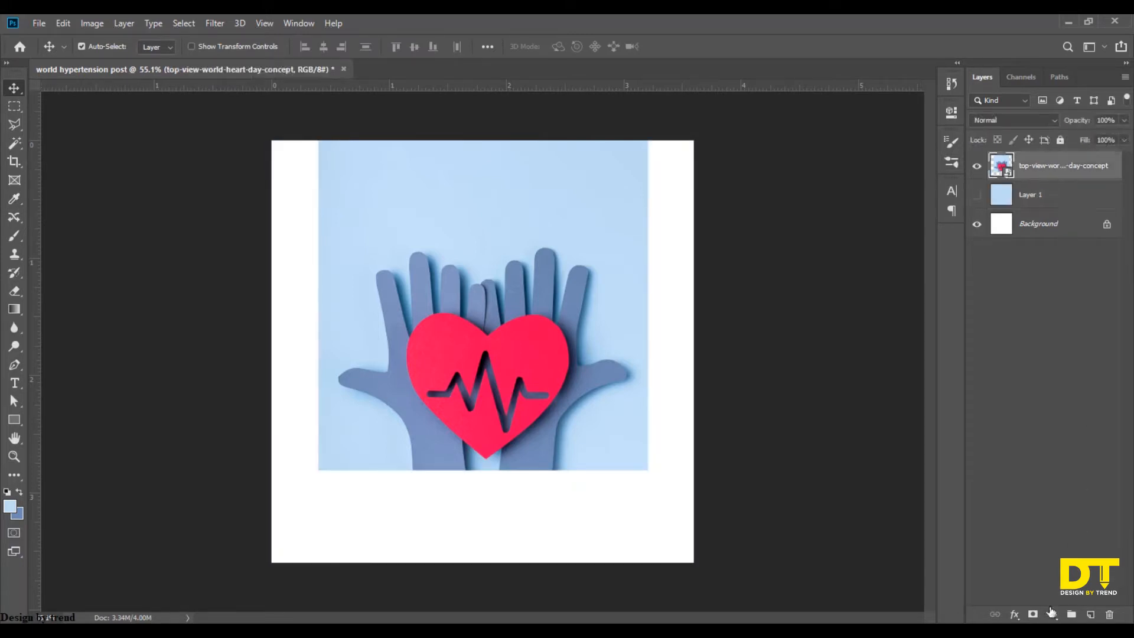
pyautogui.click(1033, 615)
pyautogui.press('b')
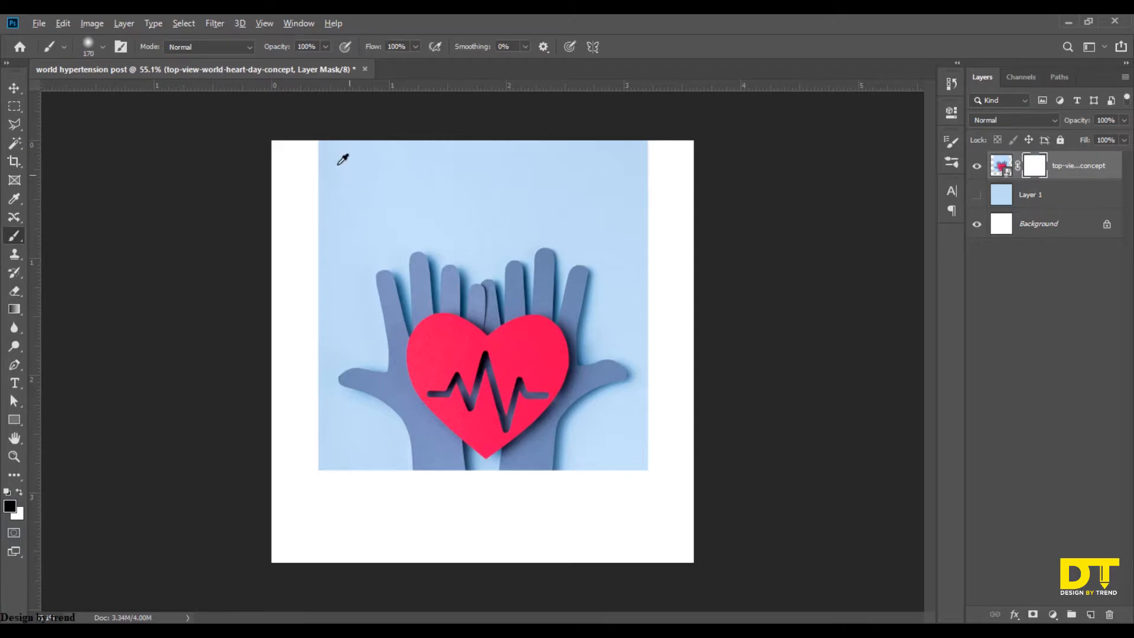
pyautogui.hotkey('ctrl', '+')
pyautogui.moveTo(290, 164)
pyautogui.mouseDown()
pyautogui.moveTo(293, 269)
pyautogui.moveTo(314, 102)
pyautogui.moveTo(286, 148)
pyautogui.moveTo(261, 264)
pyautogui.moveTo(261, 398)
pyautogui.moveTo(276, 492)
pyautogui.mouseUp()
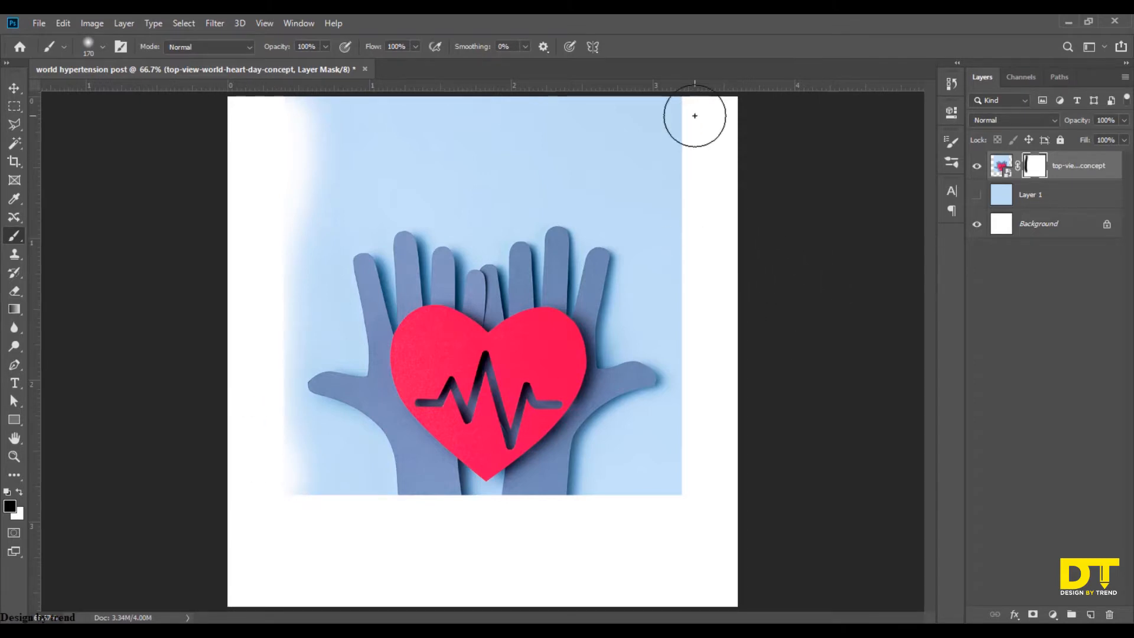
pyautogui.moveTo(695, 116)
pyautogui.mouseDown()
pyautogui.moveTo(689, 282)
pyautogui.moveTo(711, 387)
pyautogui.moveTo(689, 496)
pyautogui.mouseUp()
pyautogui.scroll(-3, 749, 317)
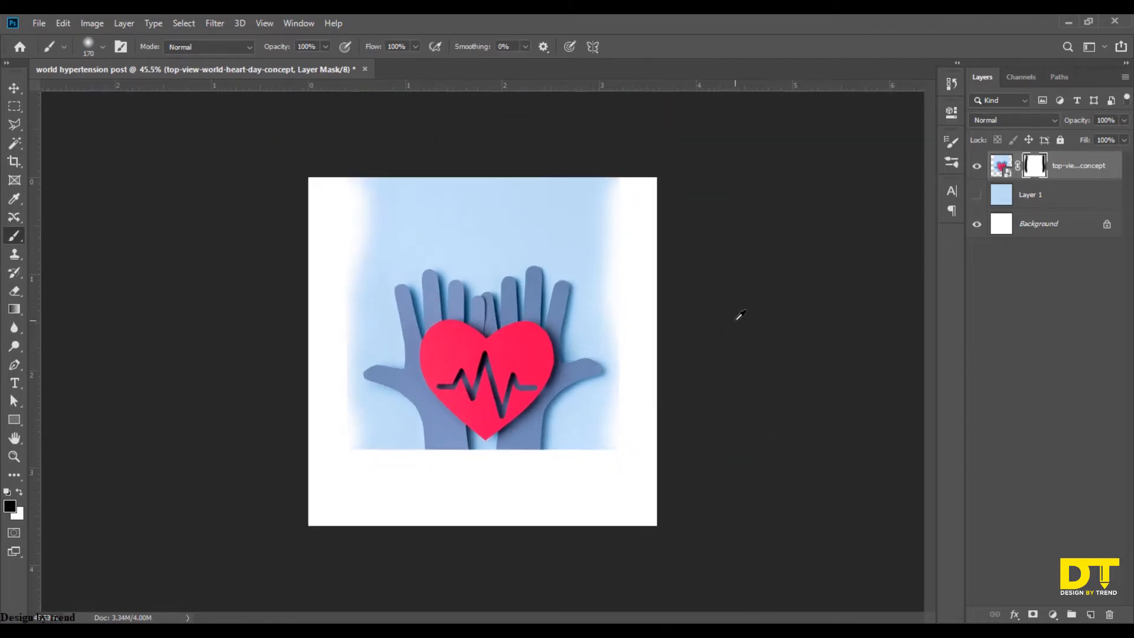
pyautogui.scroll(1, 740, 315)
pyautogui.click(977, 195)
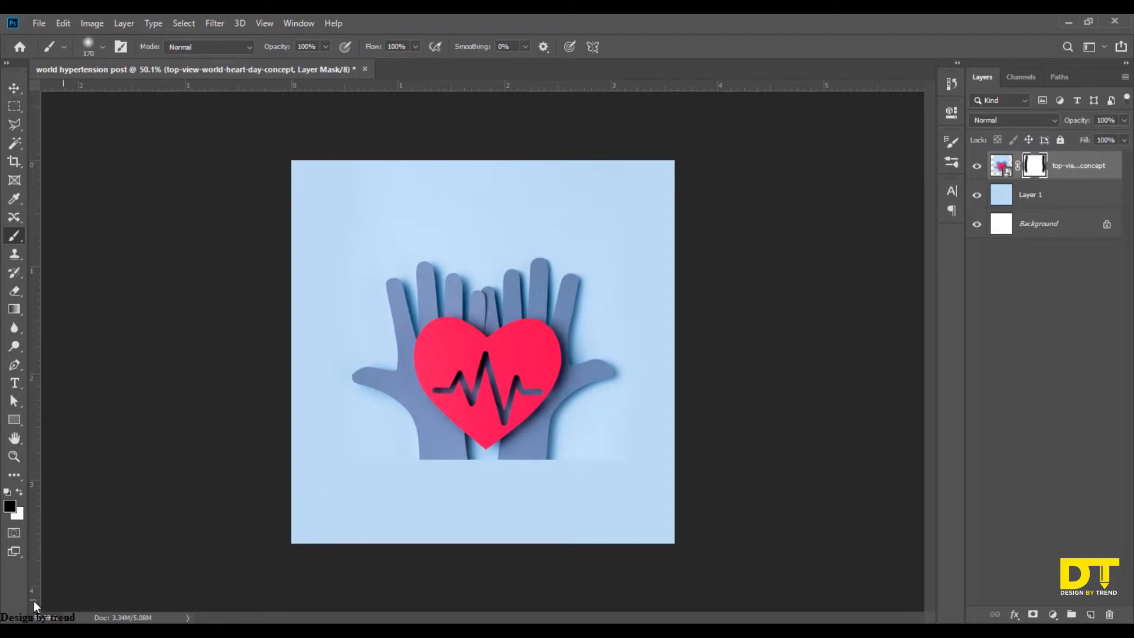
# - Draw a rectangle of about 1195 x 292 px across the canvas's lower part, covering the area below the wrists
pyautogui.click(14, 419)
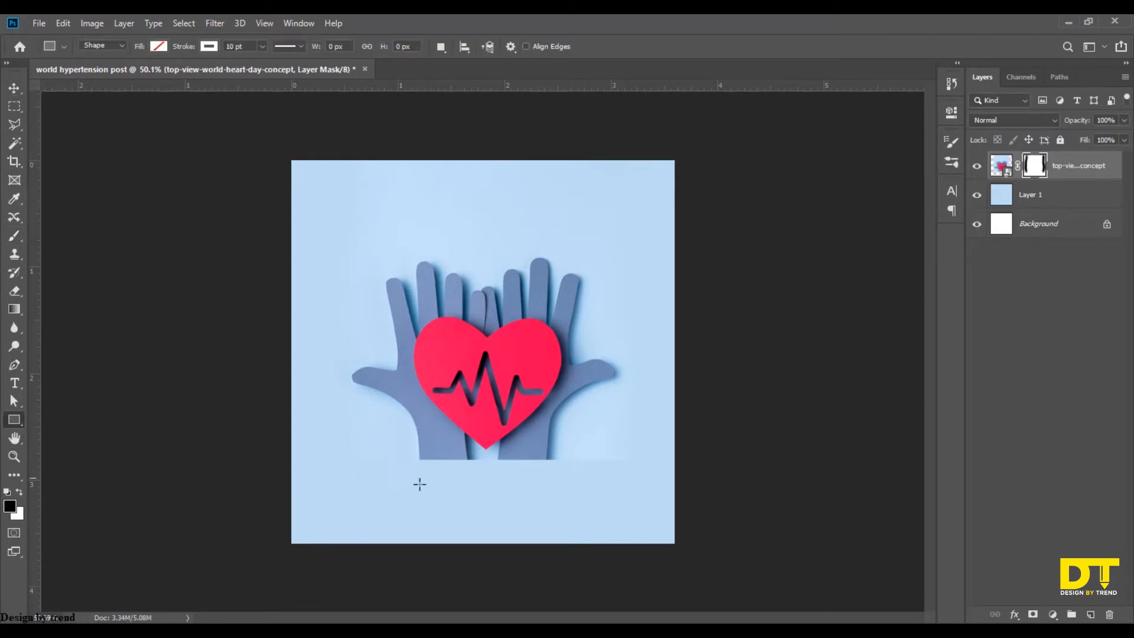
pyautogui.scroll(1, 420, 485)
pyautogui.moveTo(226, 475); pyautogui.dragTo(739, 600)
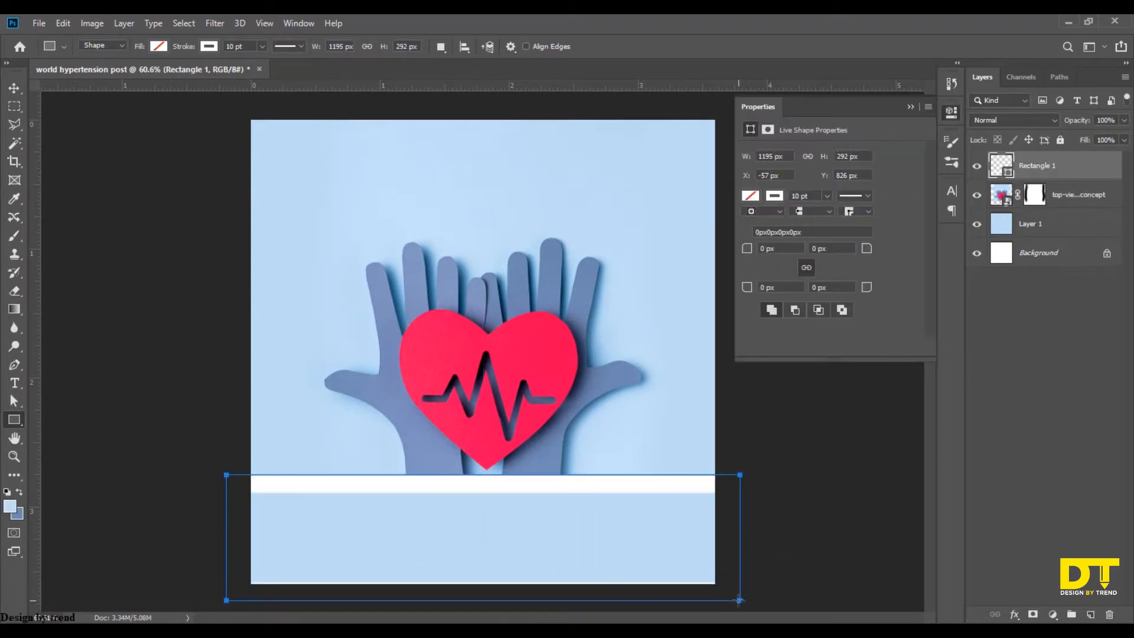
# - Remove the rectangle's stroke and fill the shape with the grey-blue sampled from a hand in the image
pyautogui.click(208, 47)
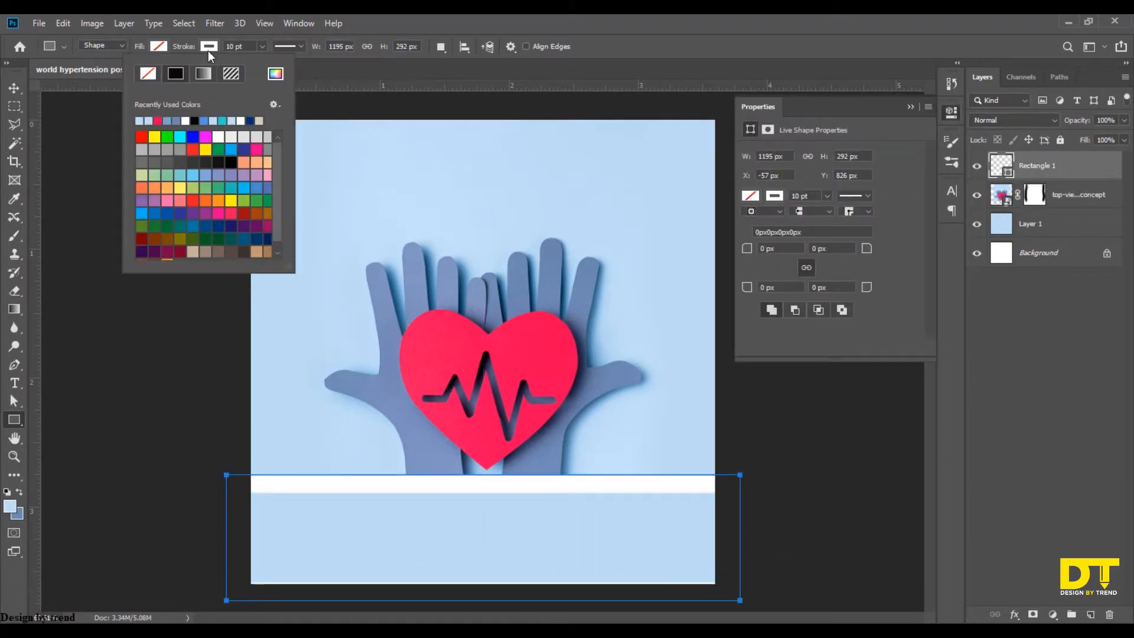
pyautogui.click(151, 70)
pyautogui.click(155, 47)
pyautogui.click(145, 121)
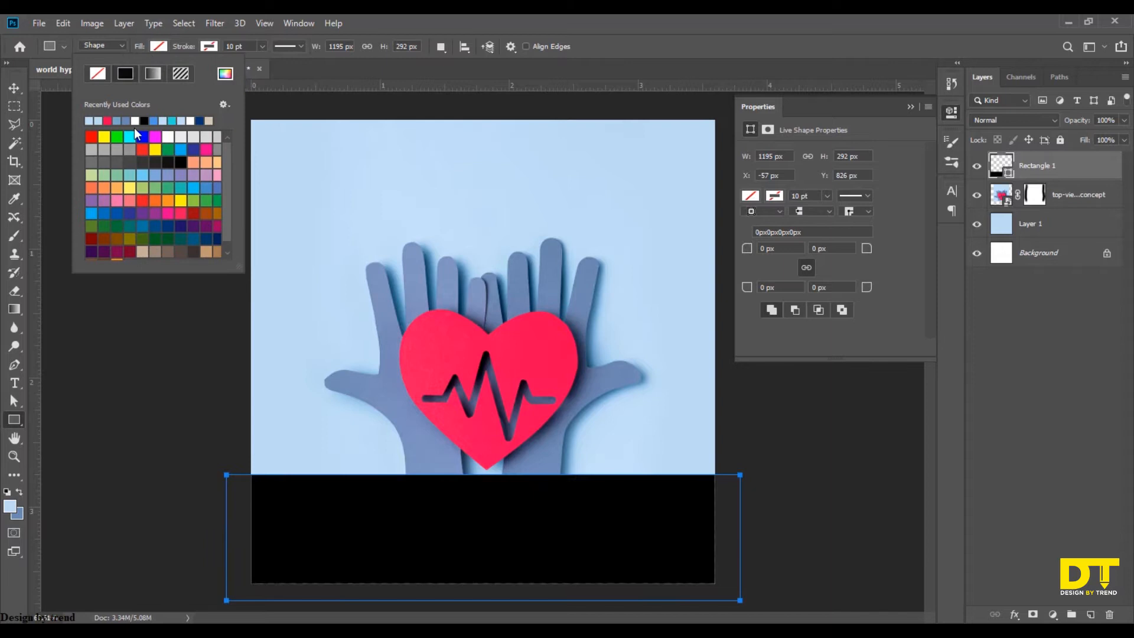
pyautogui.click(11, 90)
pyautogui.press('i')
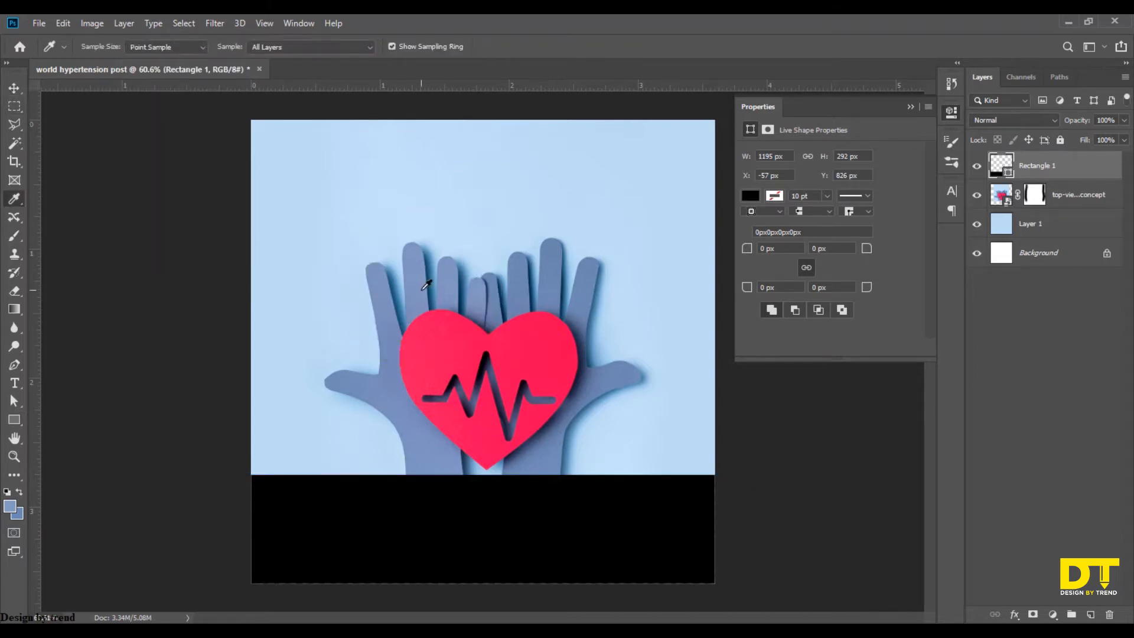
pyautogui.click(421, 289)
pyautogui.press('v')
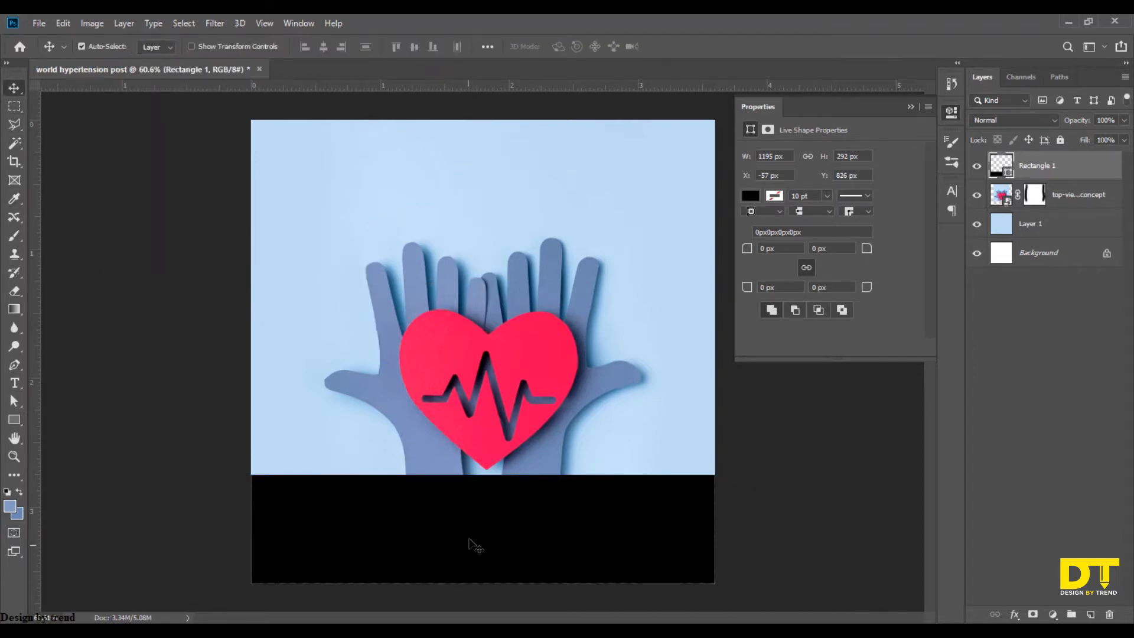
pyautogui.hotkey('alt', 'BackSpace')
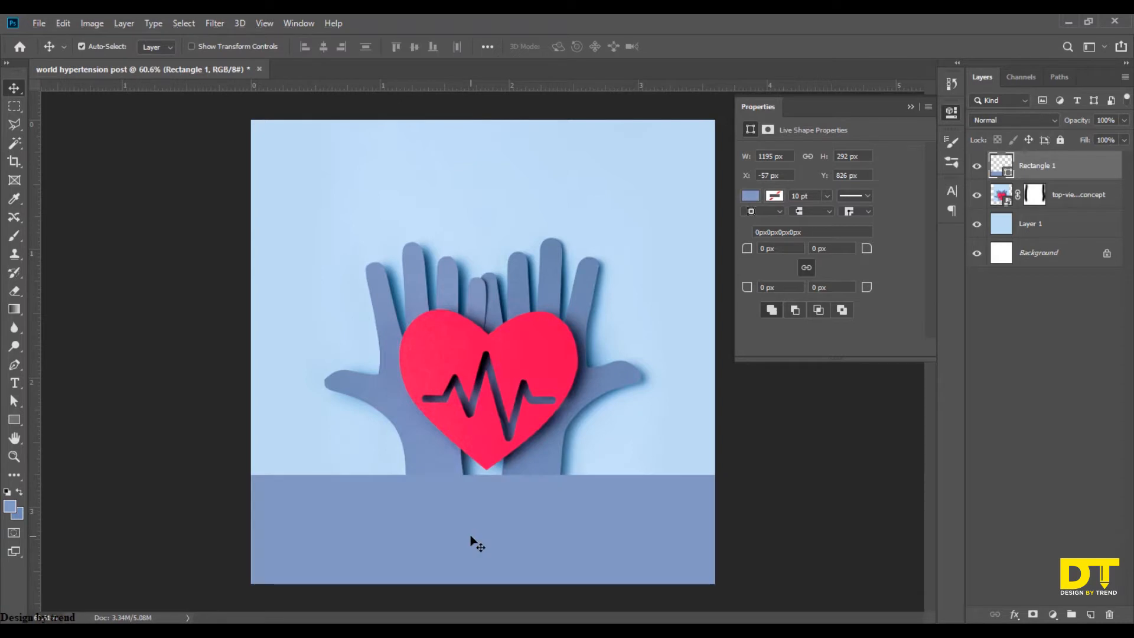
# - Nudge the rectangle vertically to Y 839 px so its upper edge meets the lower ends of the wrists
pyautogui.press('Down')
pyautogui.press('Down')
pyautogui.press('Down')
pyautogui.press('Down')
pyautogui.press('Down')
pyautogui.press('Down')
pyautogui.press('Down')
pyautogui.press('Down')
pyautogui.press('Down')
pyautogui.press('Down')
pyautogui.press('Down')
pyautogui.press('Down')
pyautogui.press('Down')
pyautogui.press('Down')
pyautogui.press('Down')
pyautogui.press('Down')
pyautogui.press('Down')
pyautogui.press('Down')
pyautogui.press('Down')
pyautogui.press('Down')
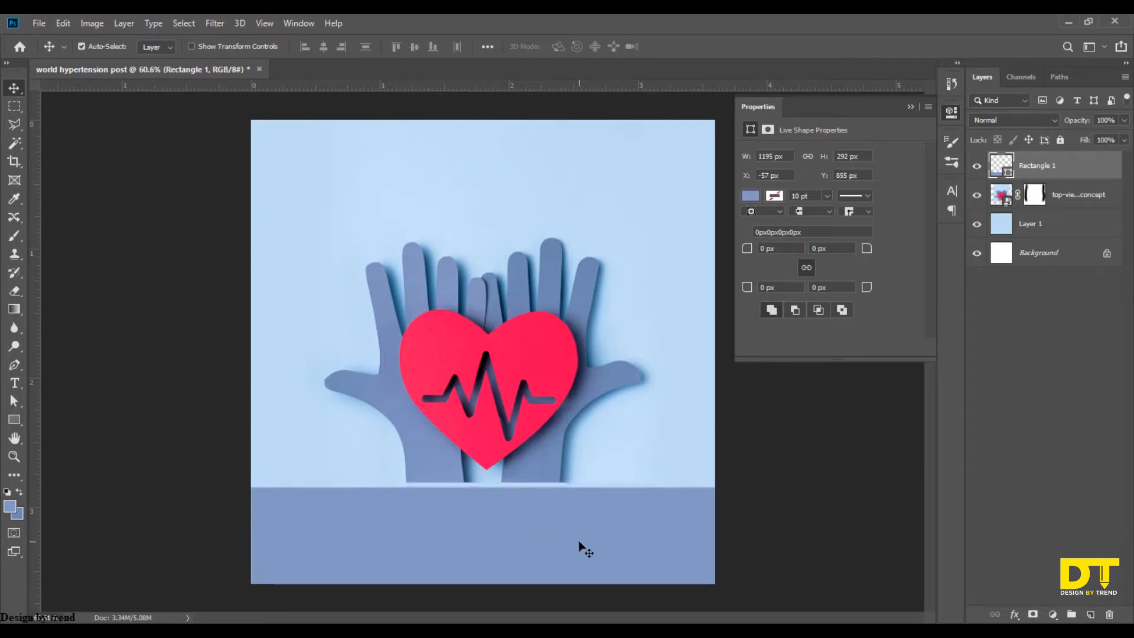
pyautogui.press('Up')
pyautogui.press('Up')
pyautogui.press('Up')
pyautogui.press('Up')
pyautogui.press('Up')
pyautogui.press('Up')
pyautogui.press('Up')
pyautogui.press('Up')
pyautogui.press('Up')
pyautogui.press('Up')
pyautogui.press('Up')
pyautogui.press('Up')
pyautogui.press('Up')
pyautogui.press('Up')
pyautogui.click(781, 452)
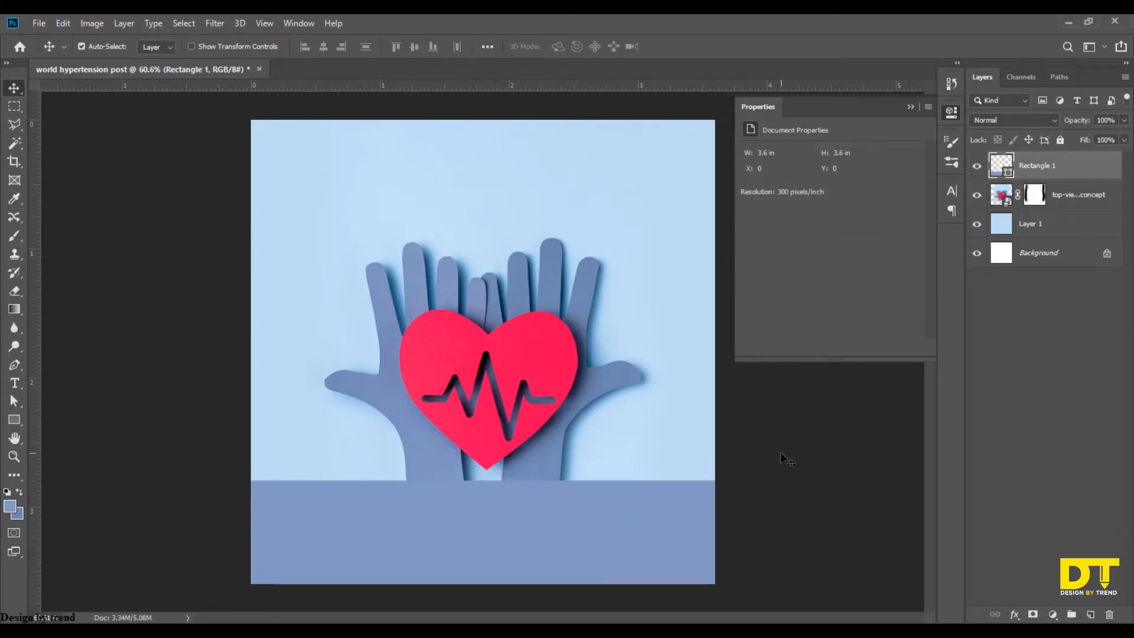
# - Nudge the rectangle and heart image layers down together, bringing the rectangle to about Y 852 px
pyautogui.click(1035, 228)
pyautogui.click(1080, 188)
pyautogui.keyDown('shift'); pyautogui.click(1078, 169); pyautogui.keyUp('shift')
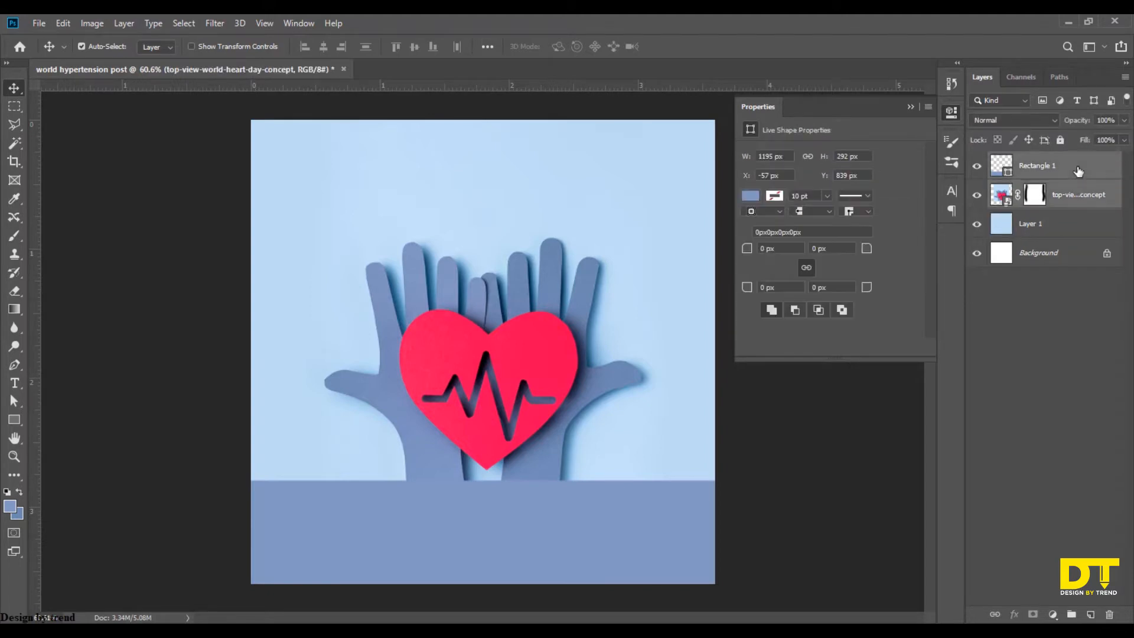
pyautogui.press('Down')
pyautogui.press('Down')
pyautogui.press('Down')
pyautogui.press('Down')
pyautogui.press('Down')
pyautogui.press('Down')
pyautogui.press('Down')
pyautogui.press('Down')
pyautogui.press('Down')
pyautogui.press('Down')
pyautogui.press('Down')
pyautogui.press('Down')
pyautogui.press('Down')
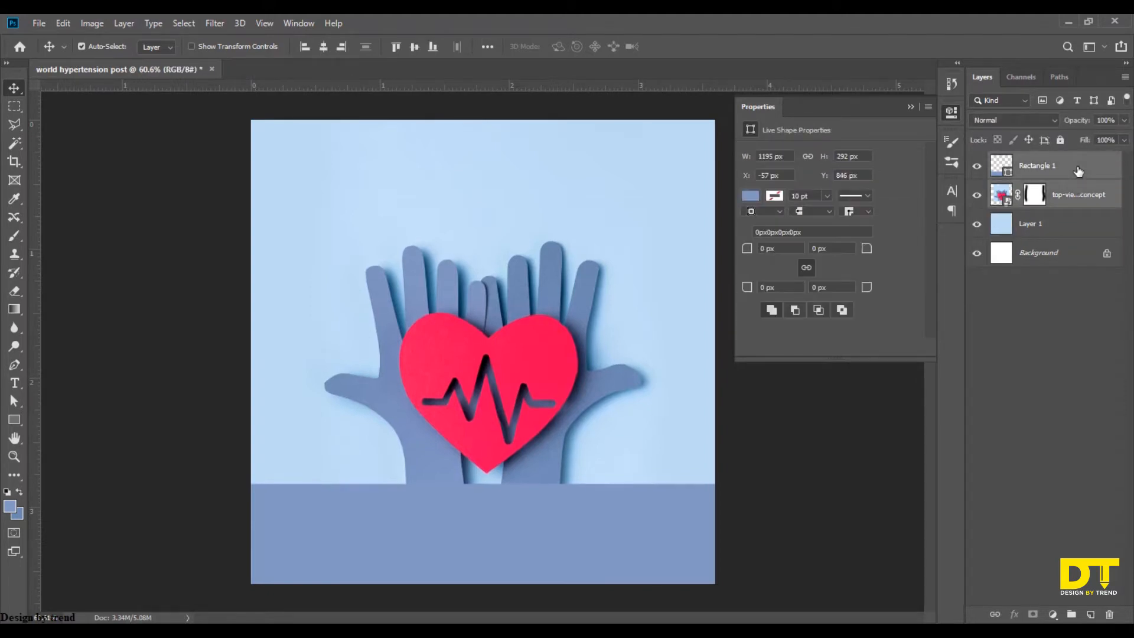
pyautogui.press('Down')
pyautogui.press('Down')
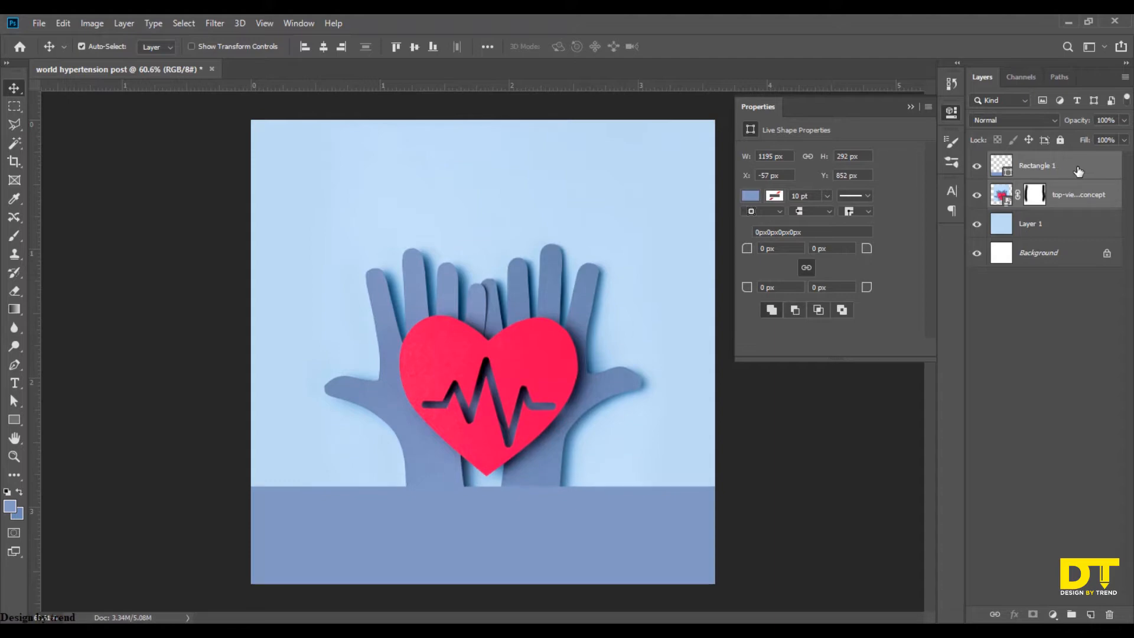
pyautogui.click(912, 106)
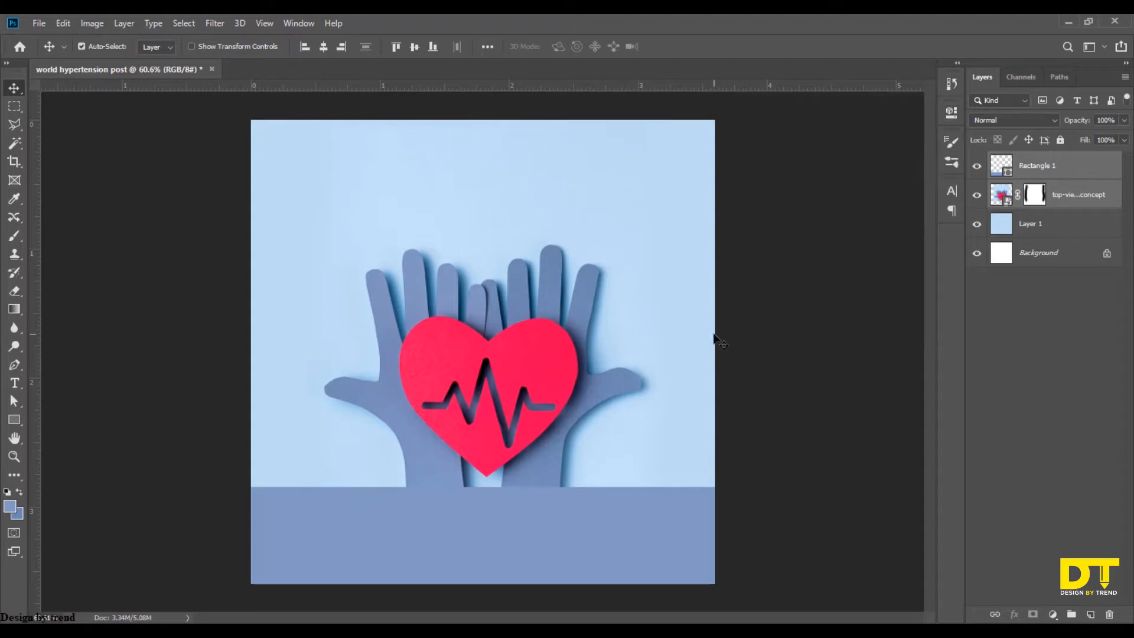
# - Place the heartbeat line image from the file folder above the hands and move its layer to the top of the stack
pyautogui.click(663, 418)
pyautogui.hotkey('alt', 'Tab')
pyautogui.click(274, 264)
pyautogui.moveTo(155, 198); pyautogui.dragTo(480, 425)
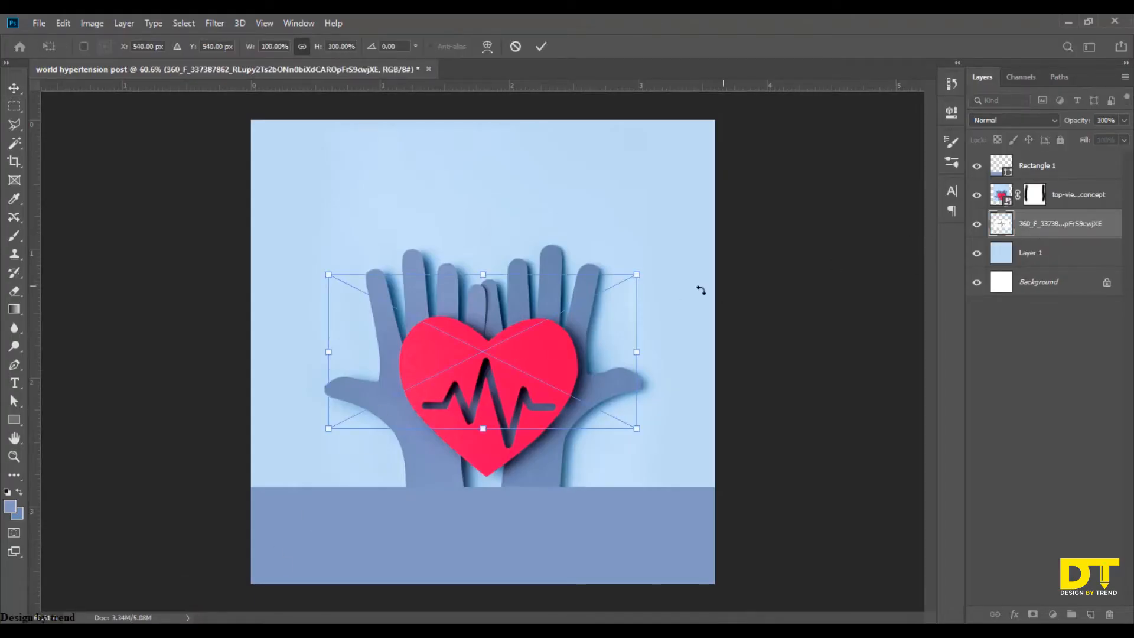
pyautogui.moveTo(618, 329); pyautogui.dragTo(632, 183)
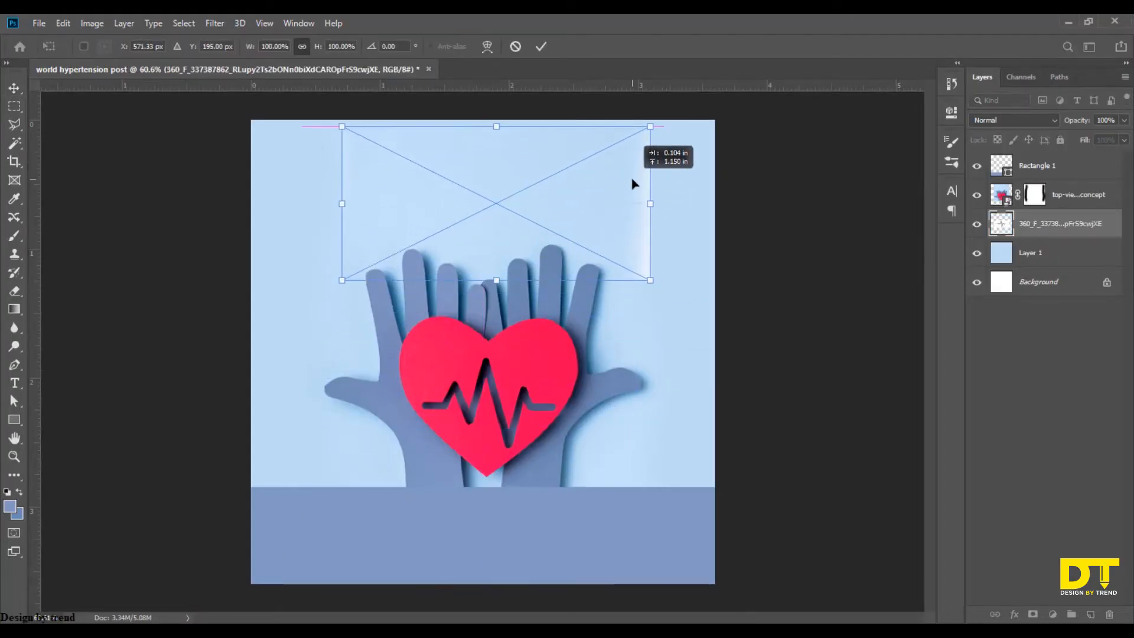
pyautogui.moveTo(1006, 222); pyautogui.dragTo(1044, 166)
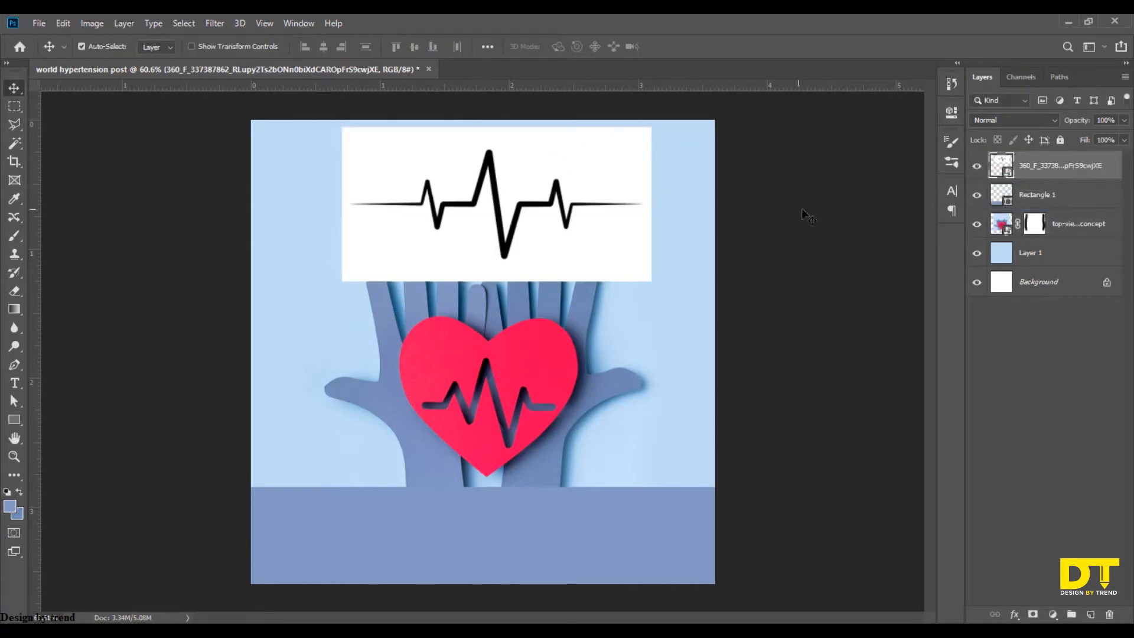
# - Rasterize the heartbeat line layer and delete its white background using a Magic Wand selection
pyautogui.rightClick(1056, 164)
pyautogui.click(942, 267)
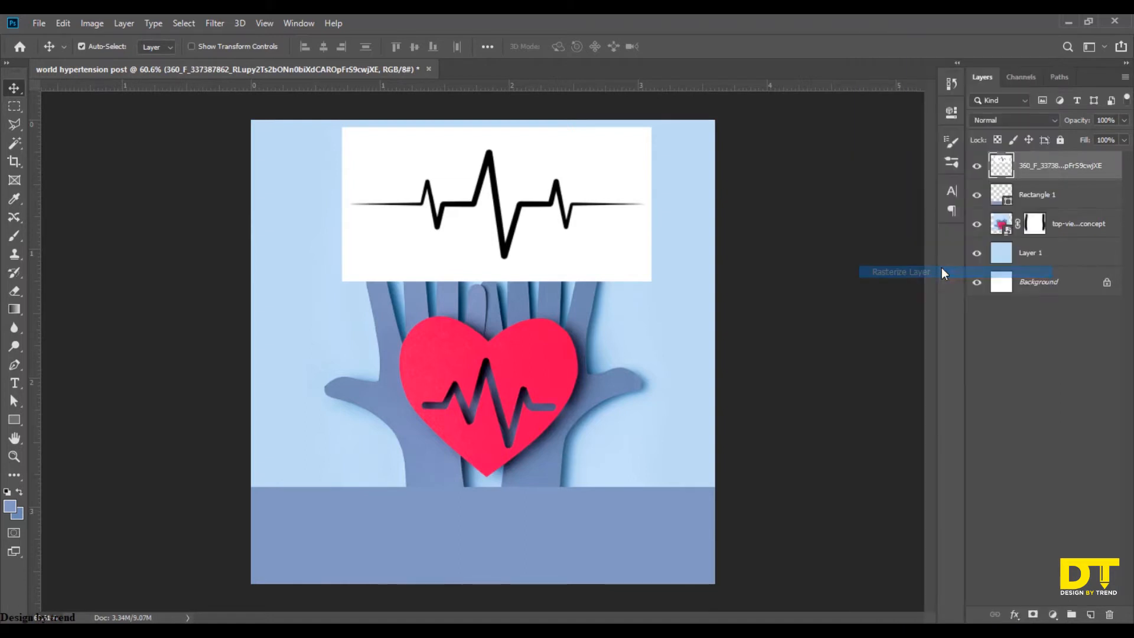
pyautogui.click(14, 143)
pyautogui.click(401, 263)
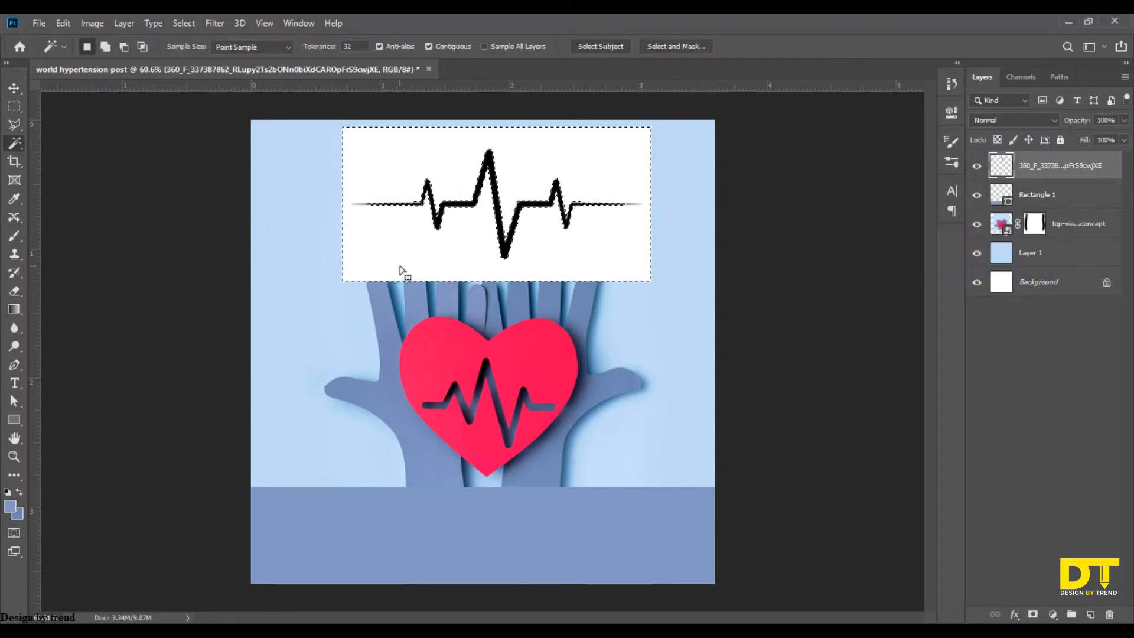
pyautogui.press('Delete')
pyautogui.click(14, 88)
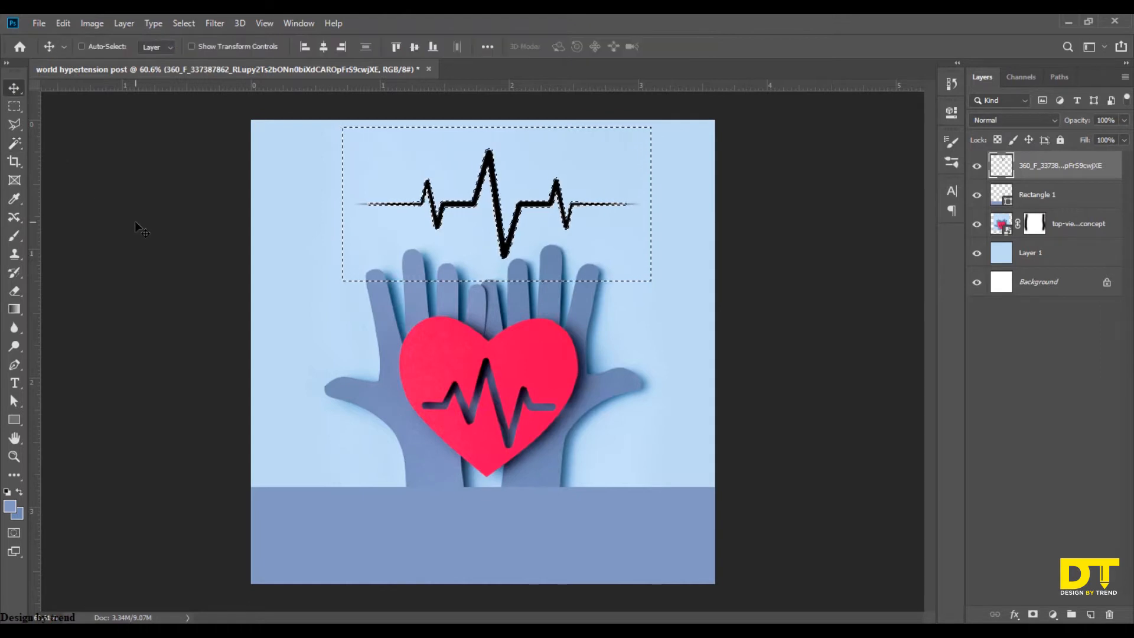
pyautogui.hotkey('ctrl', 'd')
pyautogui.click(198, 364)
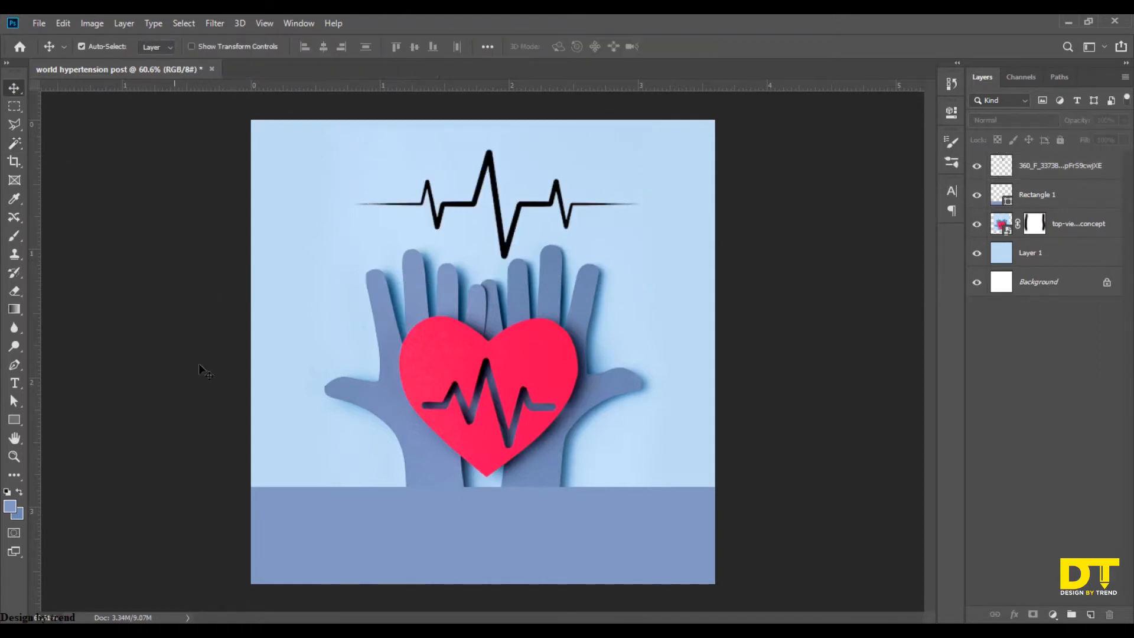
# - Apply a Color Overlay effect in red #f60050 to the heartbeat line layer
pyautogui.click(507, 251)
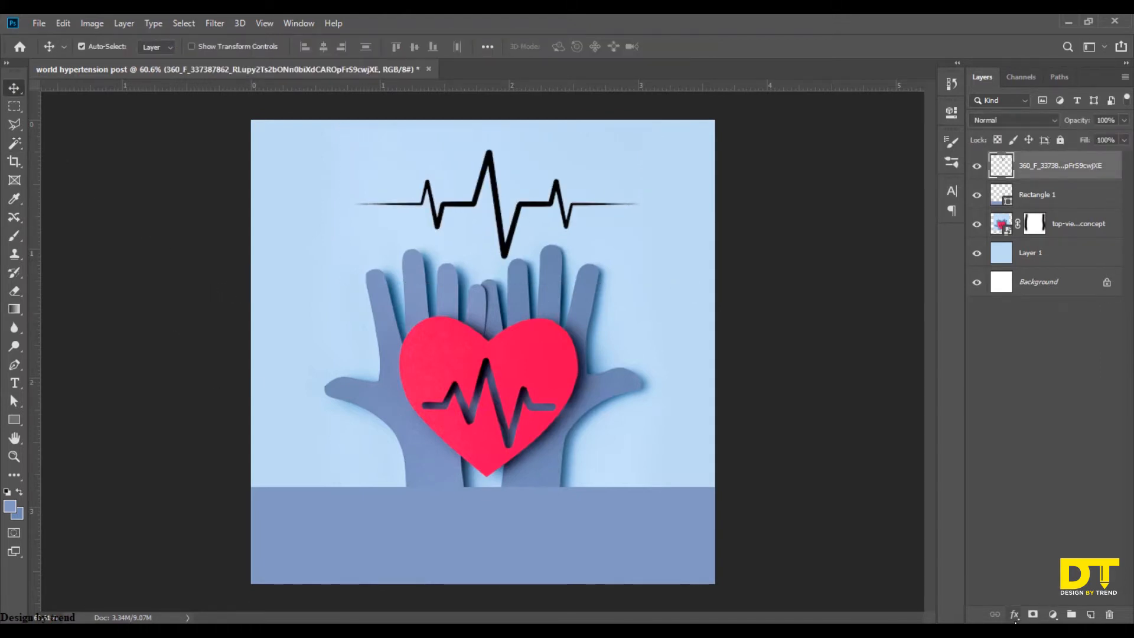
pyautogui.click(1015, 615)
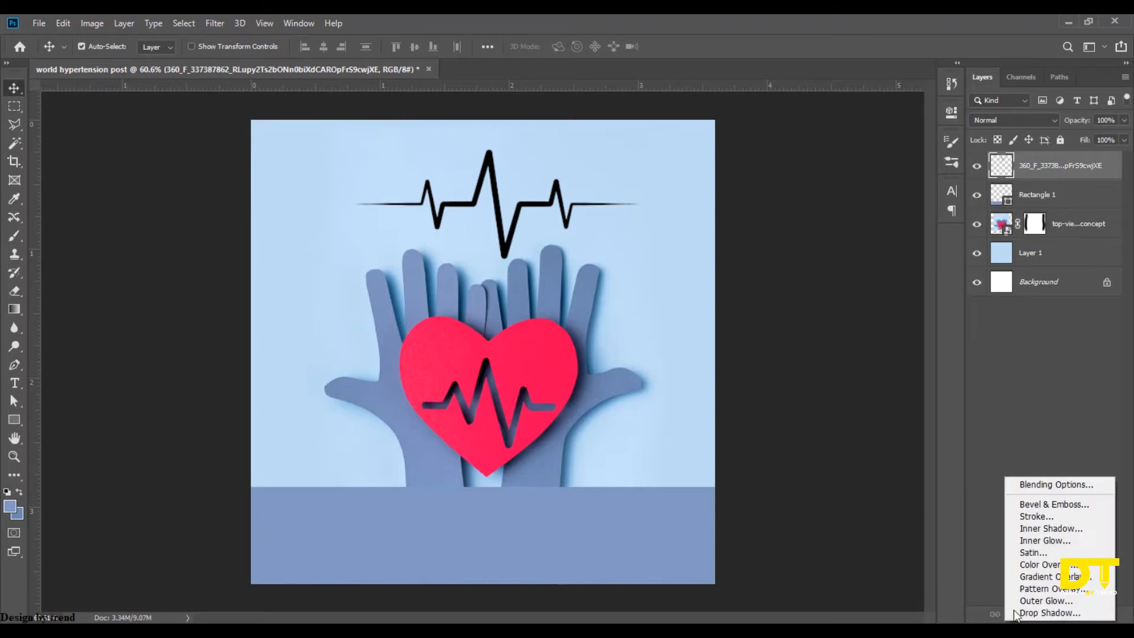
pyautogui.click(1039, 565)
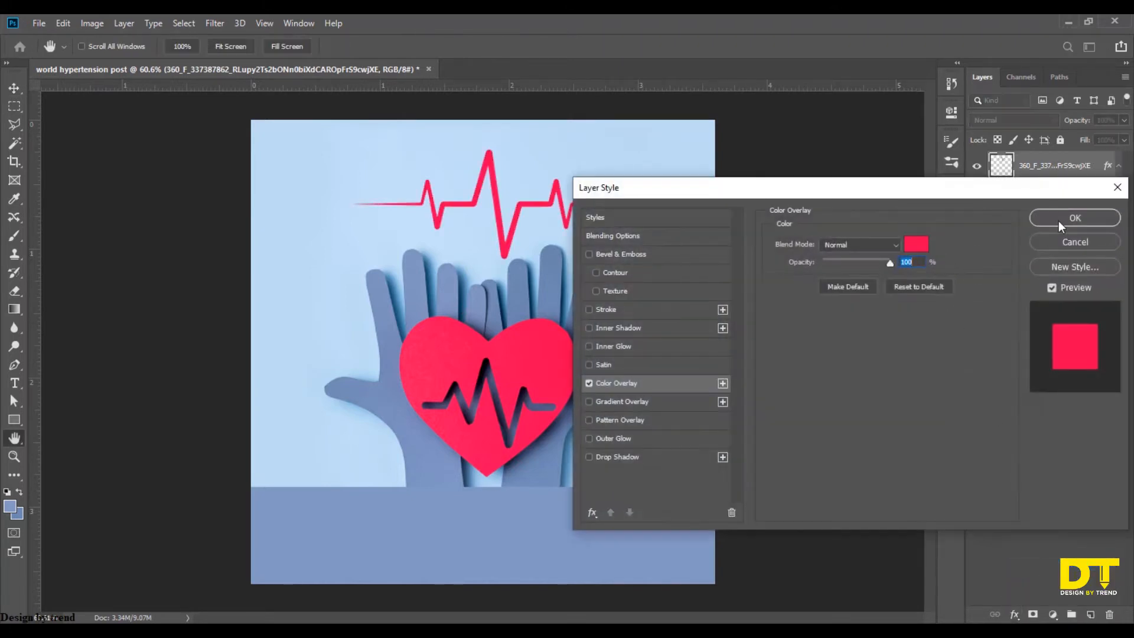
pyautogui.click(917, 245)
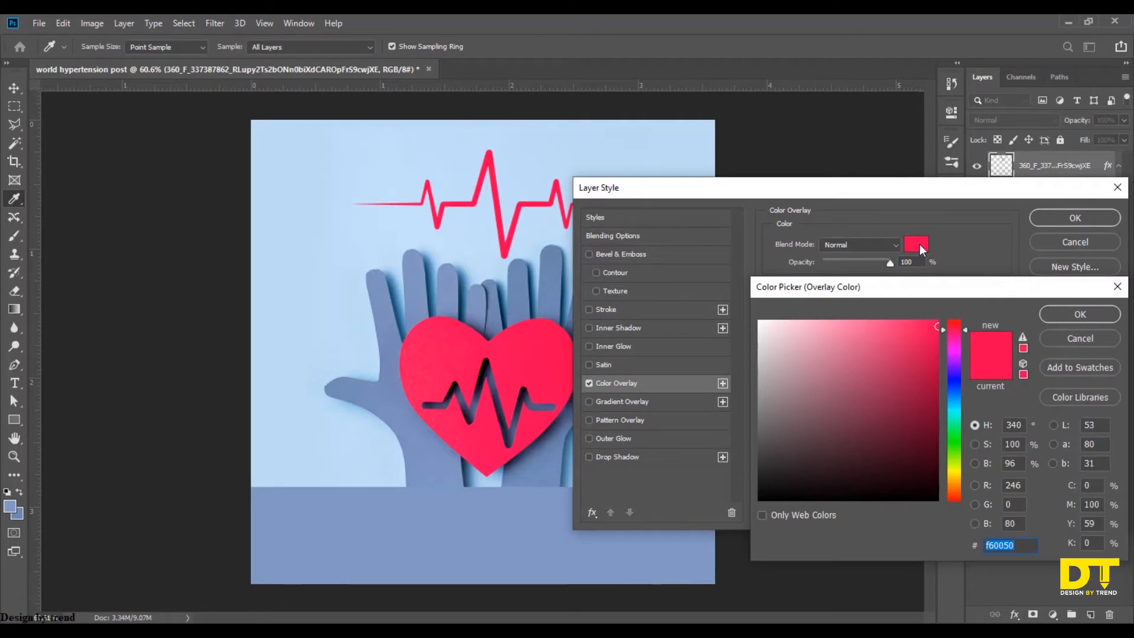
pyautogui.click(1083, 317)
pyautogui.click(1059, 221)
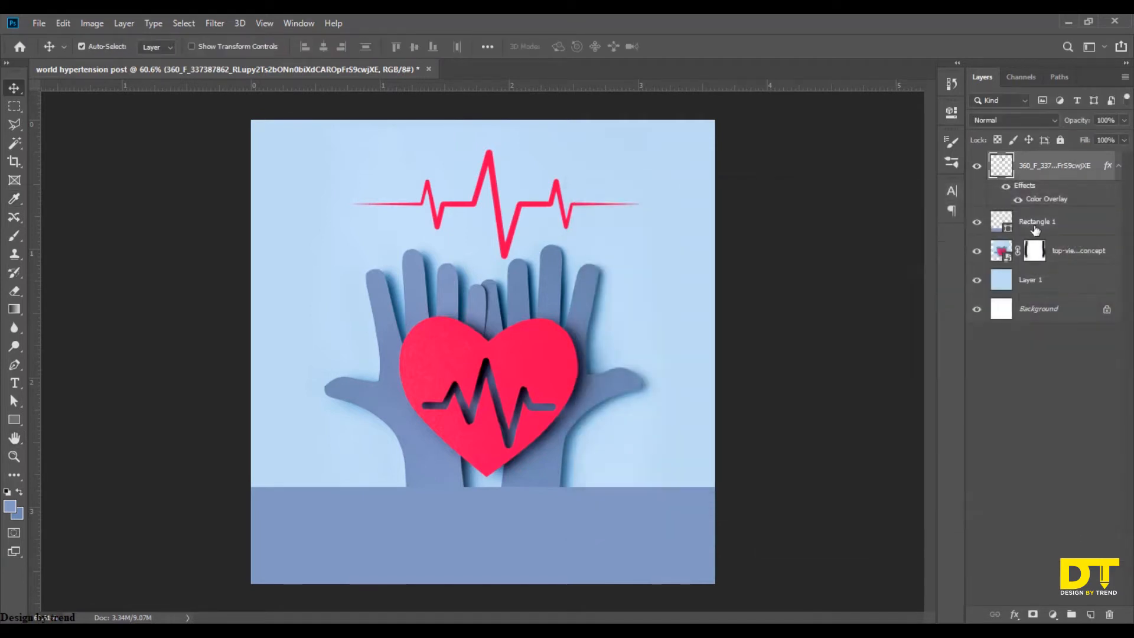
# - Lay the heartbeat line and a duplicate end to end along the band's upper edge and scale both together to 93.80%
pyautogui.moveTo(505, 258); pyautogui.dragTo(612, 525)
pyautogui.click(752, 428)
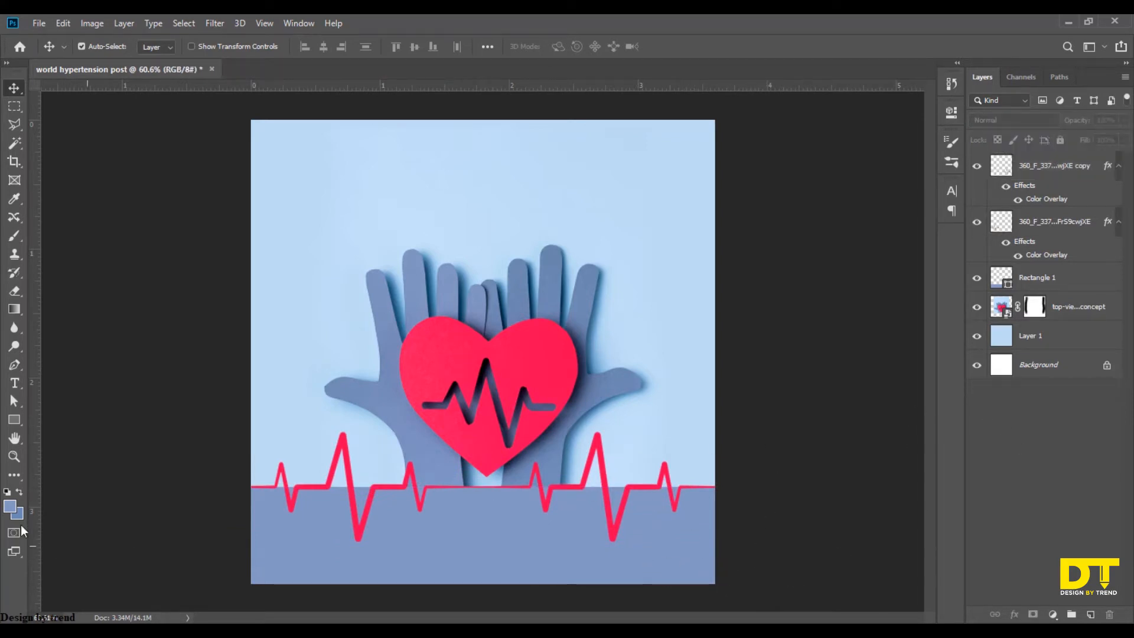
pyautogui.click(1069, 230)
pyautogui.keyDown('shift'); pyautogui.click(1071, 172); pyautogui.keyUp('shift')
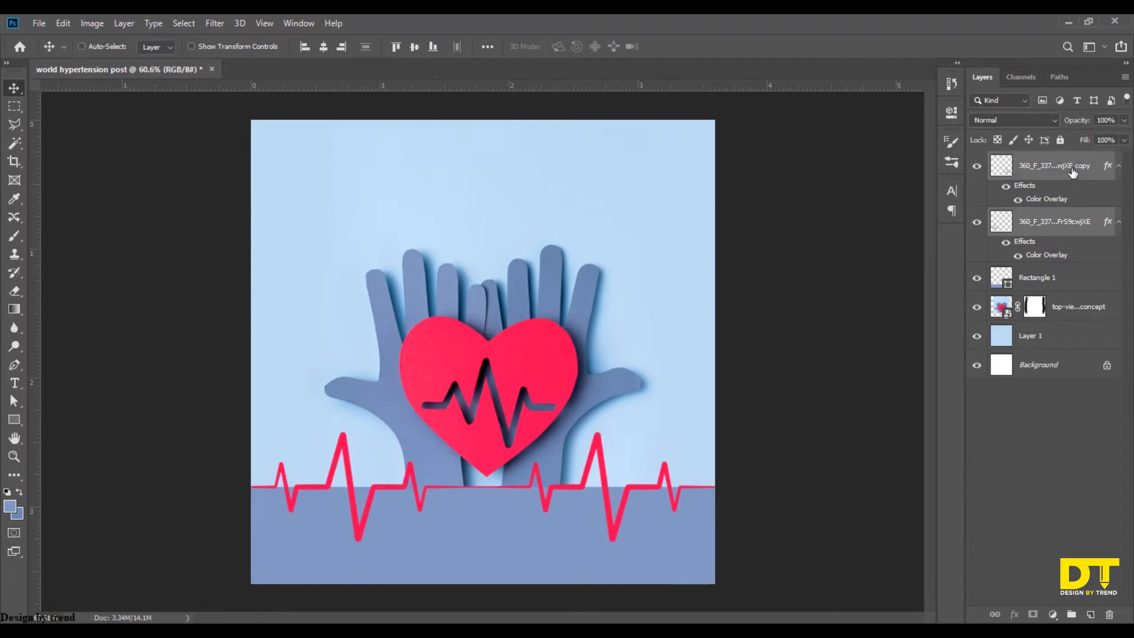
pyautogui.hotkey('ctrl', 't')
pyautogui.moveTo(742, 436); pyautogui.dragTo(714, 437)
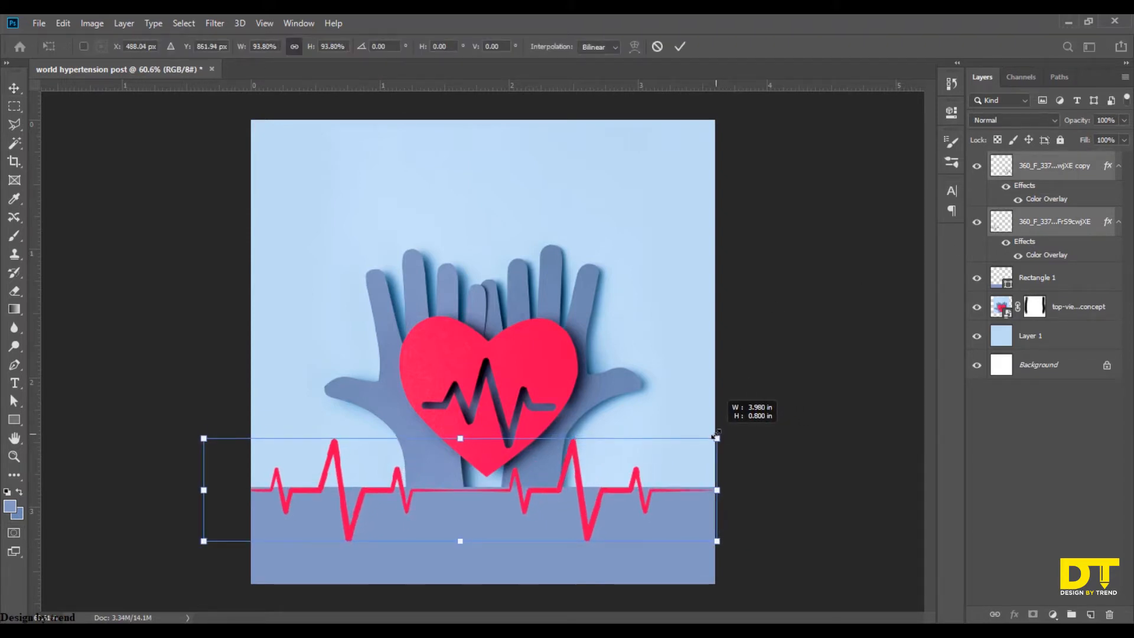
pyautogui.moveTo(624, 495); pyautogui.dragTo(639, 496)
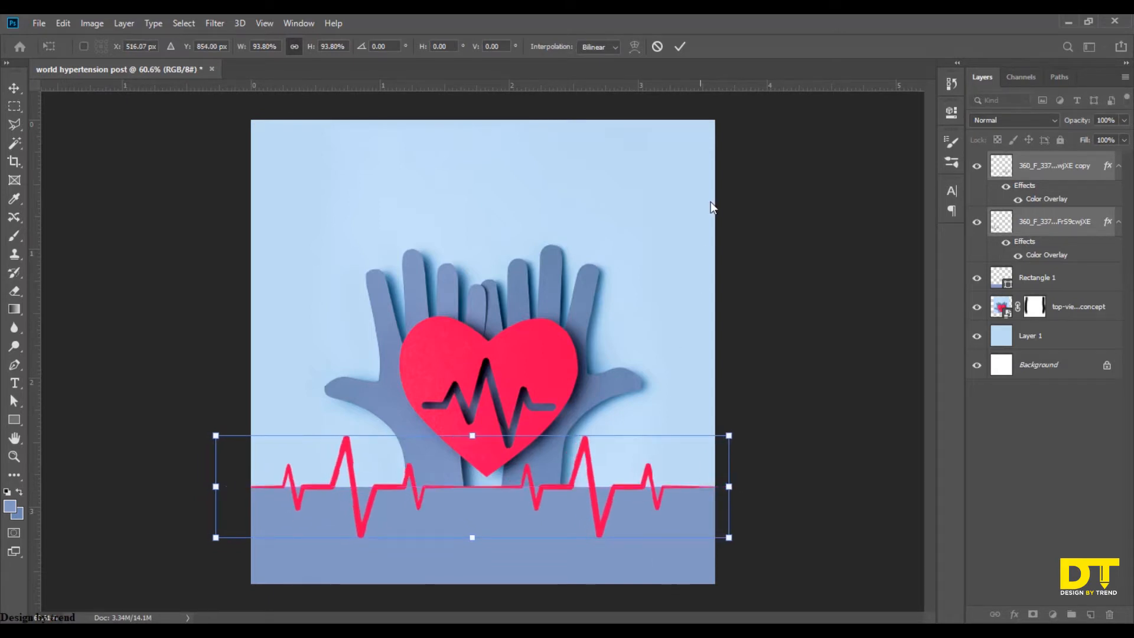
pyautogui.click(680, 46)
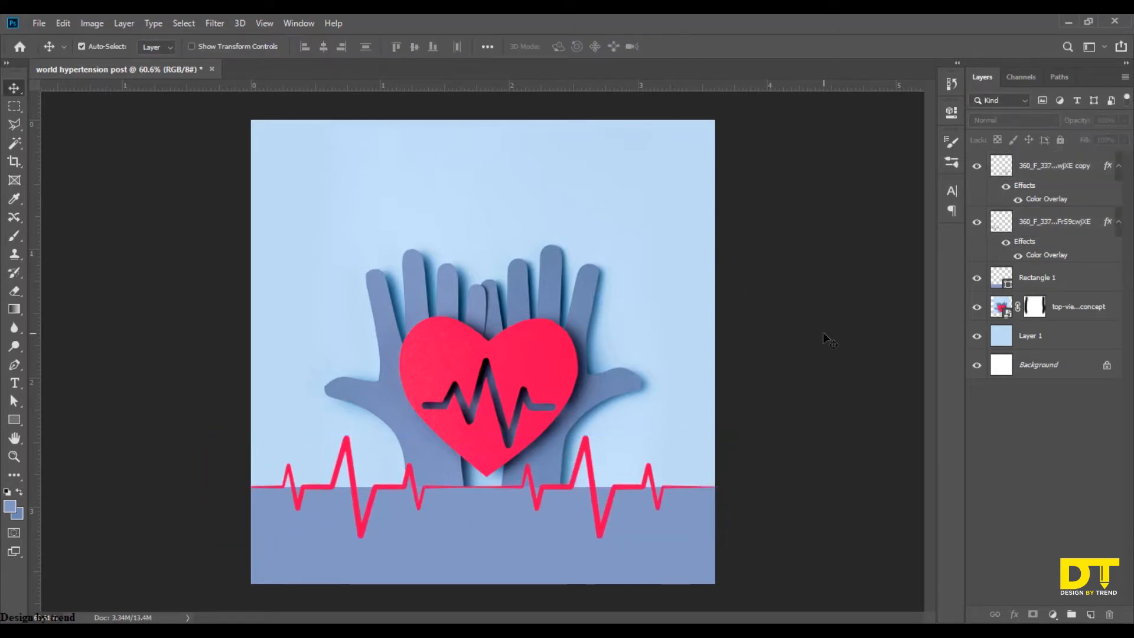
# - Merge the two heartbeat line layers into a single layer
pyautogui.click(1051, 217)
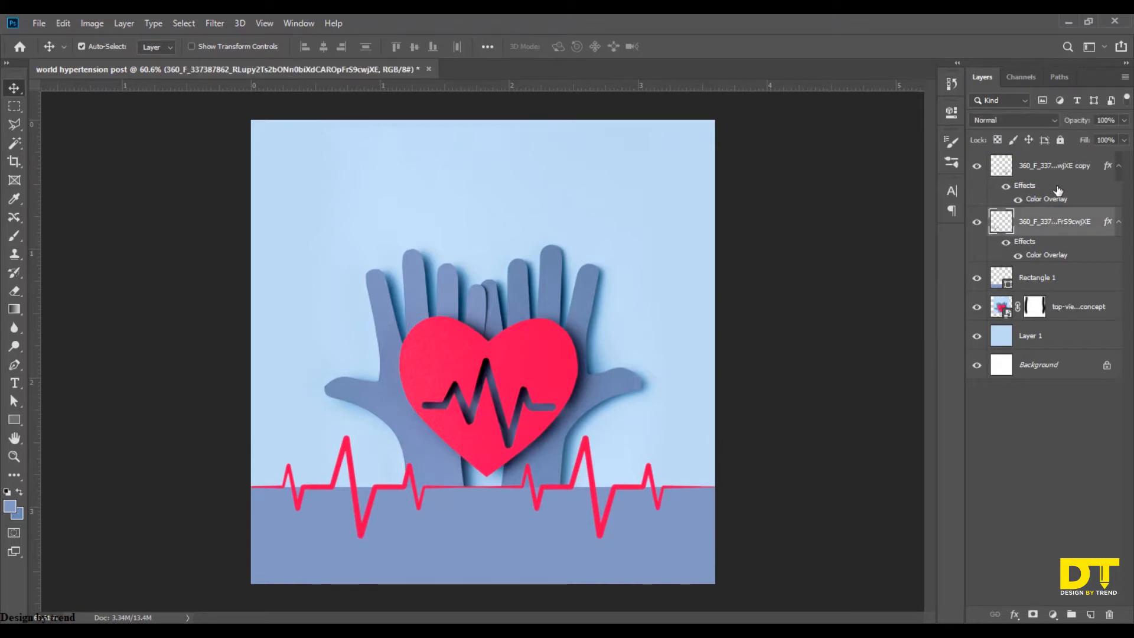
pyautogui.keyDown('shift'); pyautogui.click(1056, 180); pyautogui.keyUp('shift')
pyautogui.hotkey('ctrl', 'e')
pyautogui.keyDown('ctrl'); pyautogui.click(756, 445); pyautogui.keyUp('ctrl')
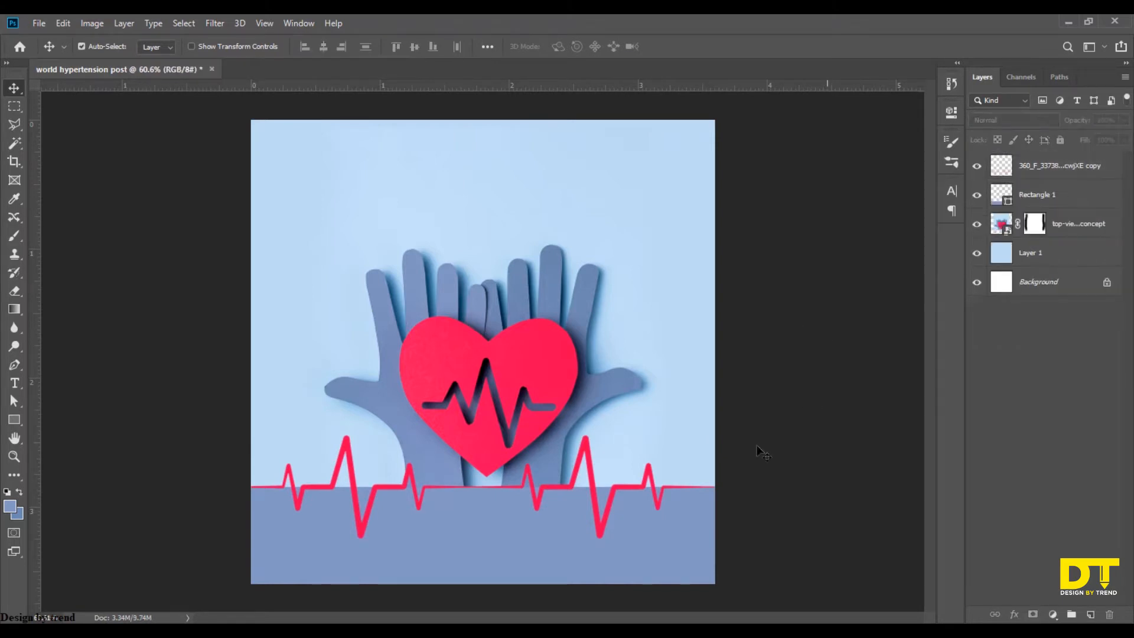
pyautogui.scroll(5, 638, 526)
pyautogui.scroll(3, 638, 525)
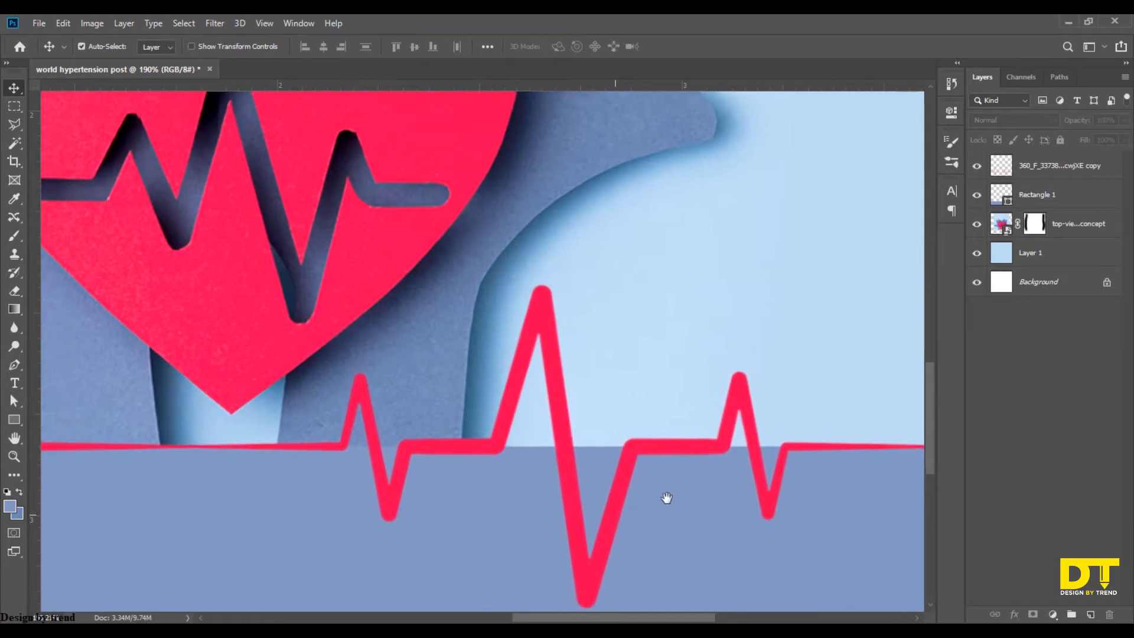
pyautogui.click(681, 432)
pyautogui.press('1')
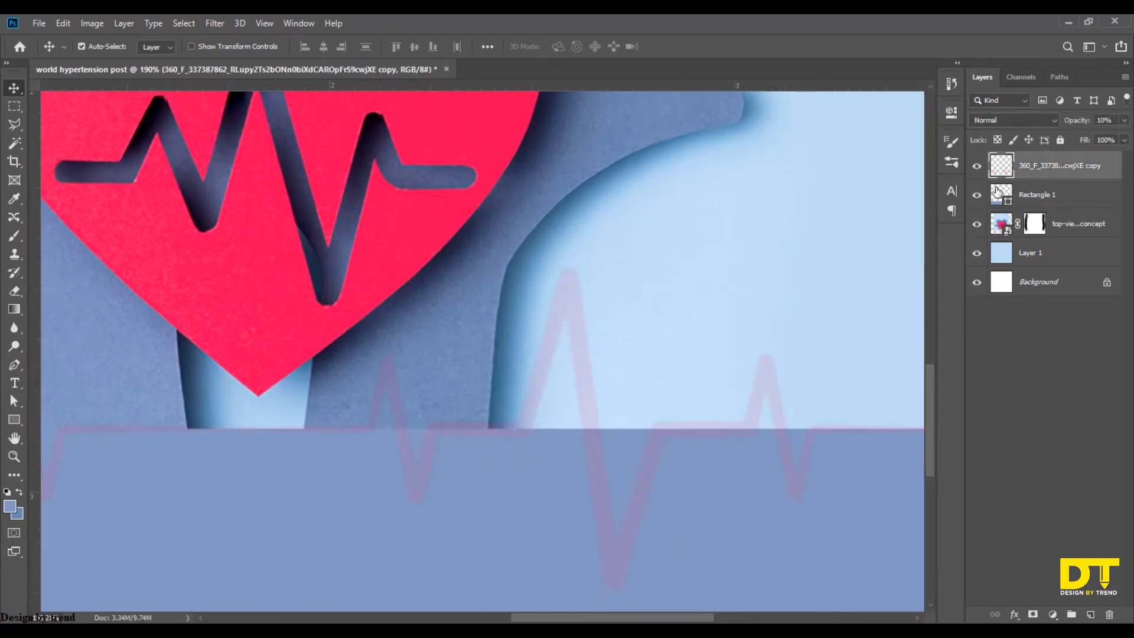
pyautogui.click(1125, 120)
pyautogui.moveTo(1077, 136); pyautogui.dragTo(1124, 135)
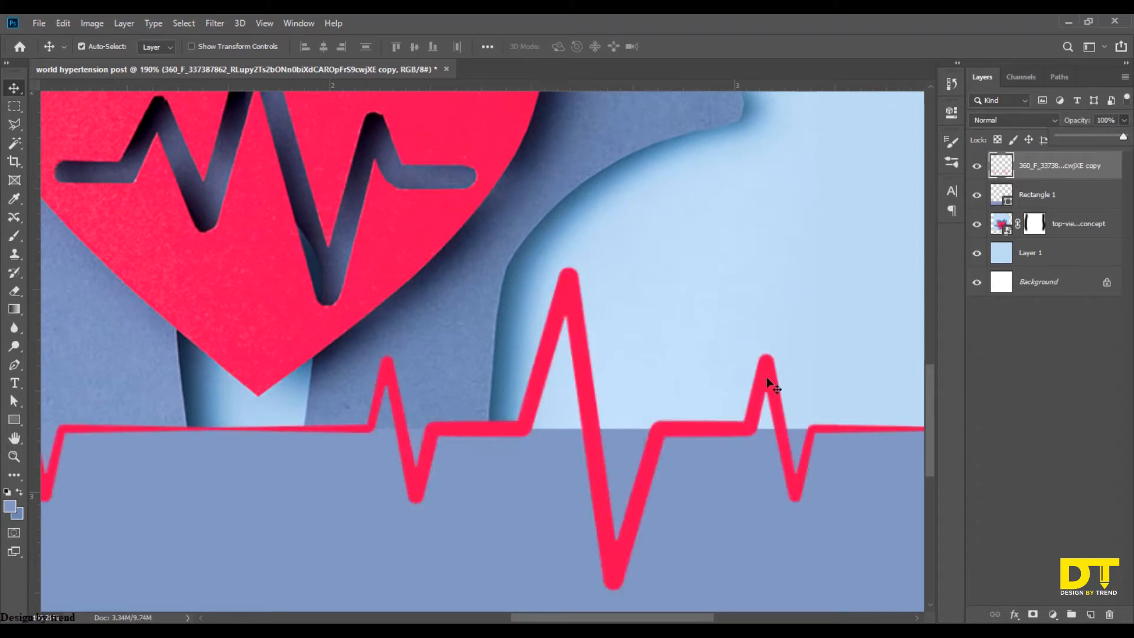
# - Nudge the merged heartbeat line up and down to align its flat segments with the band's upper edge
pyautogui.press('Up')
pyautogui.press('Up')
pyautogui.press('Up')
pyautogui.press('Up')
pyautogui.press('Up')
pyautogui.press('Up')
pyautogui.press('Up')
pyautogui.press('Up')
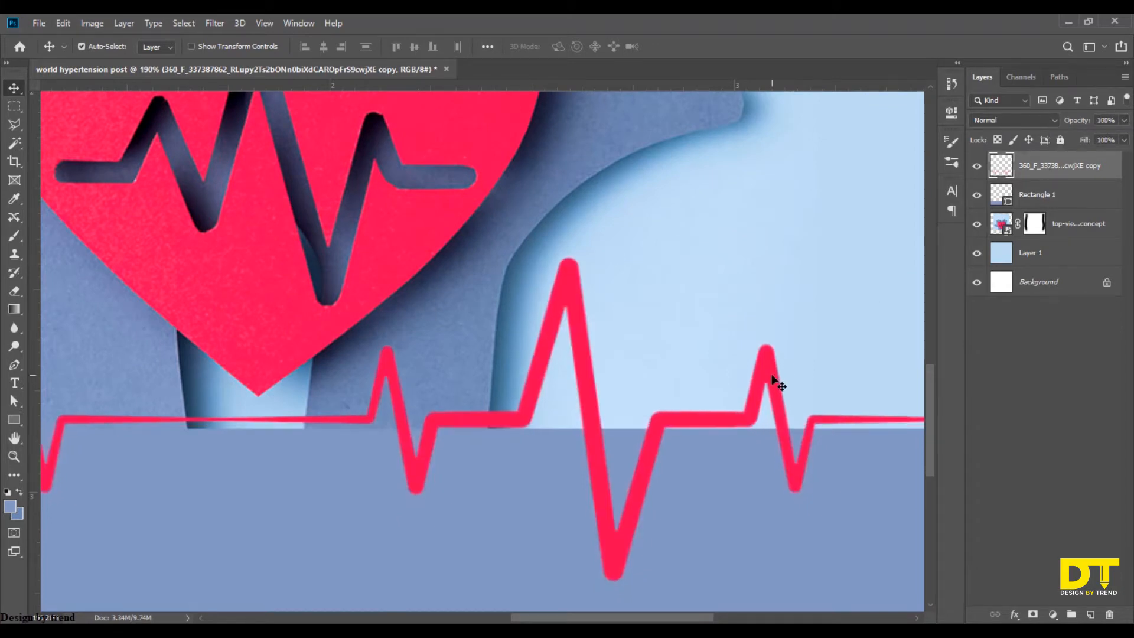
pyautogui.press('Down')
pyautogui.press('Down')
pyautogui.press('Down')
pyautogui.press('Down')
pyautogui.press('Down')
pyautogui.press('Down')
pyautogui.press('Down')
pyautogui.press('Down')
pyautogui.press('Down')
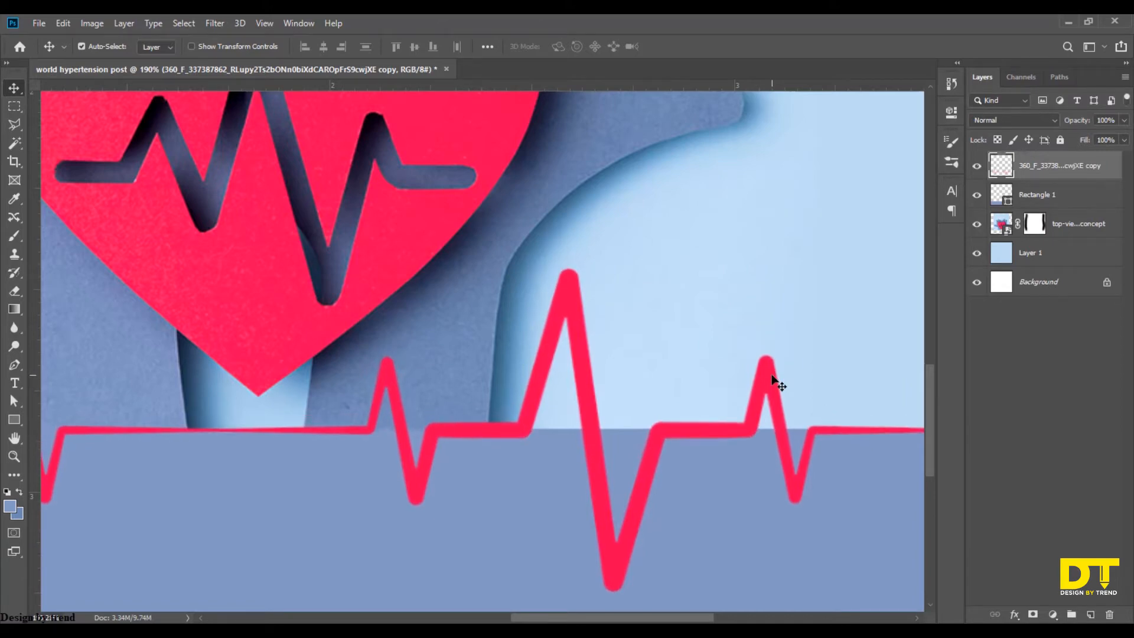
pyautogui.press('Up')
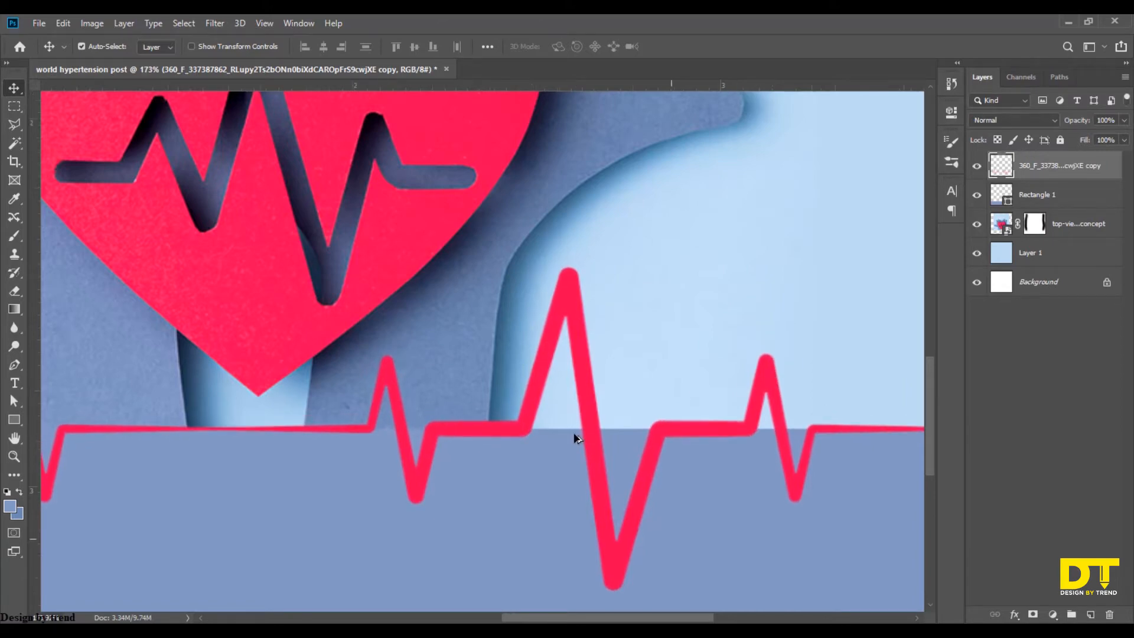
pyautogui.hotkey('ctrl', '0')
pyautogui.click(64, 496)
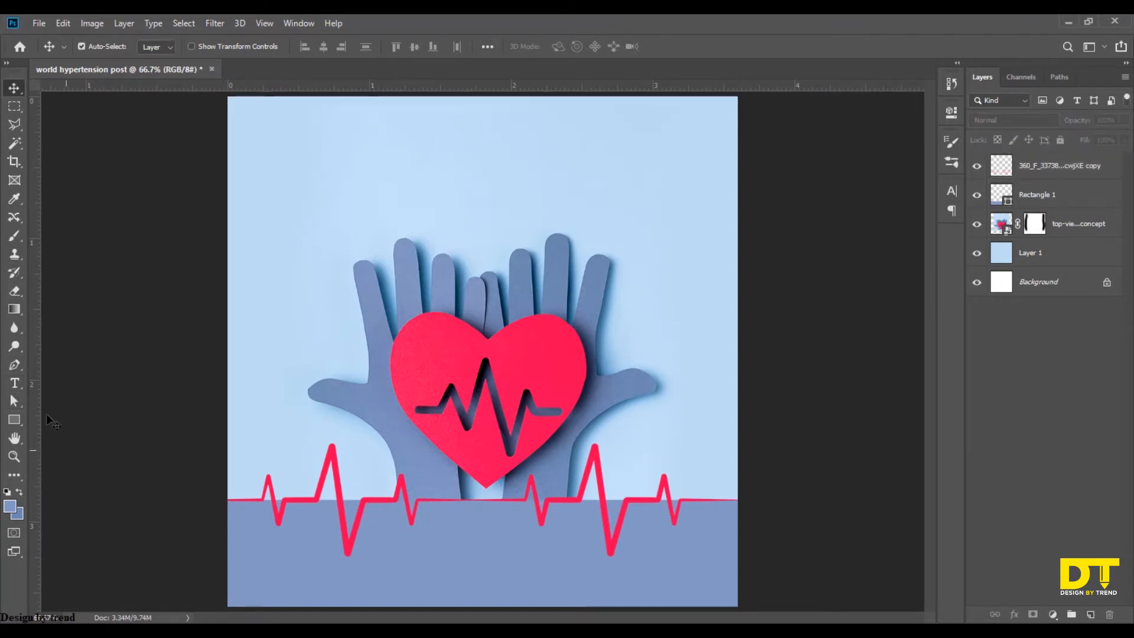
# - Add the text "WORLD" on the light blue area above the hands
pyautogui.press('t')
pyautogui.click(343, 204)
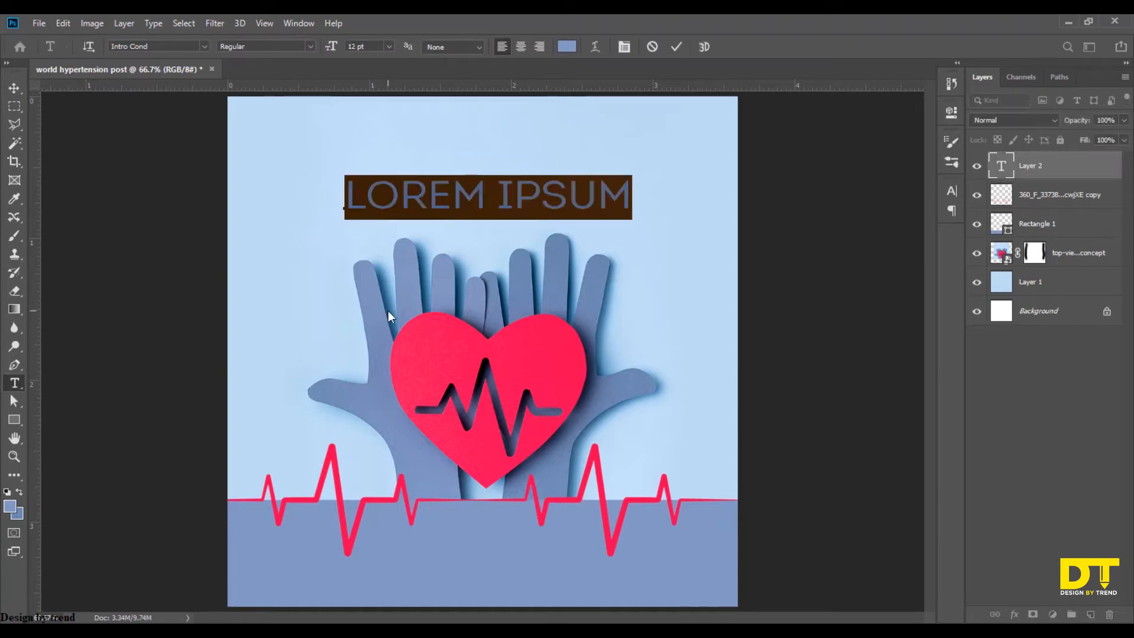
pyautogui.write('WORLD')
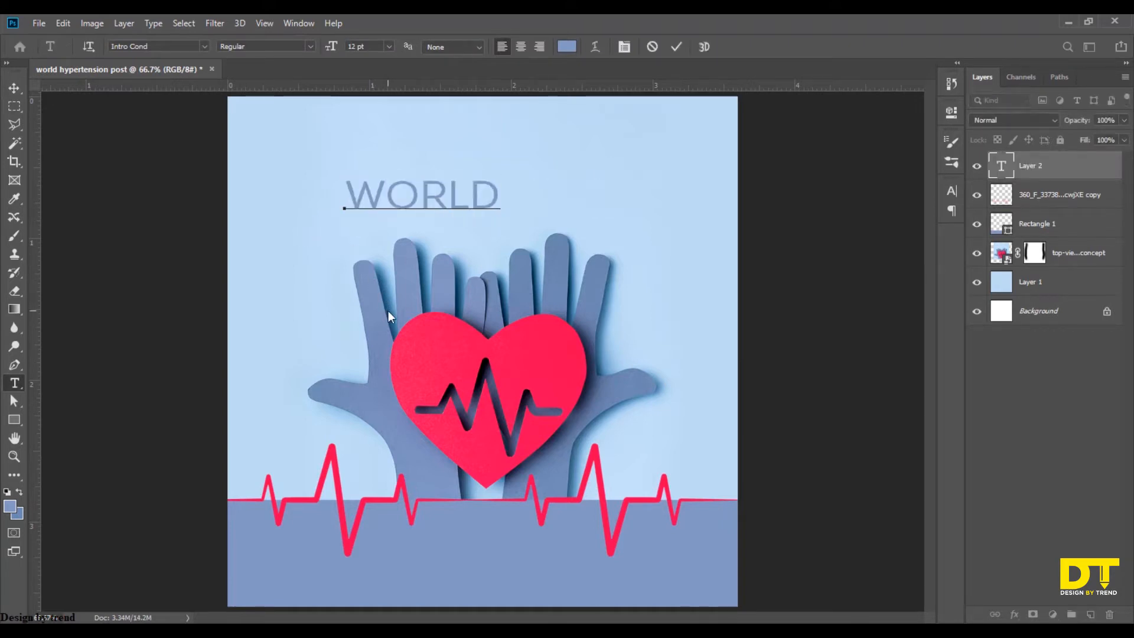
pyautogui.click(14, 88)
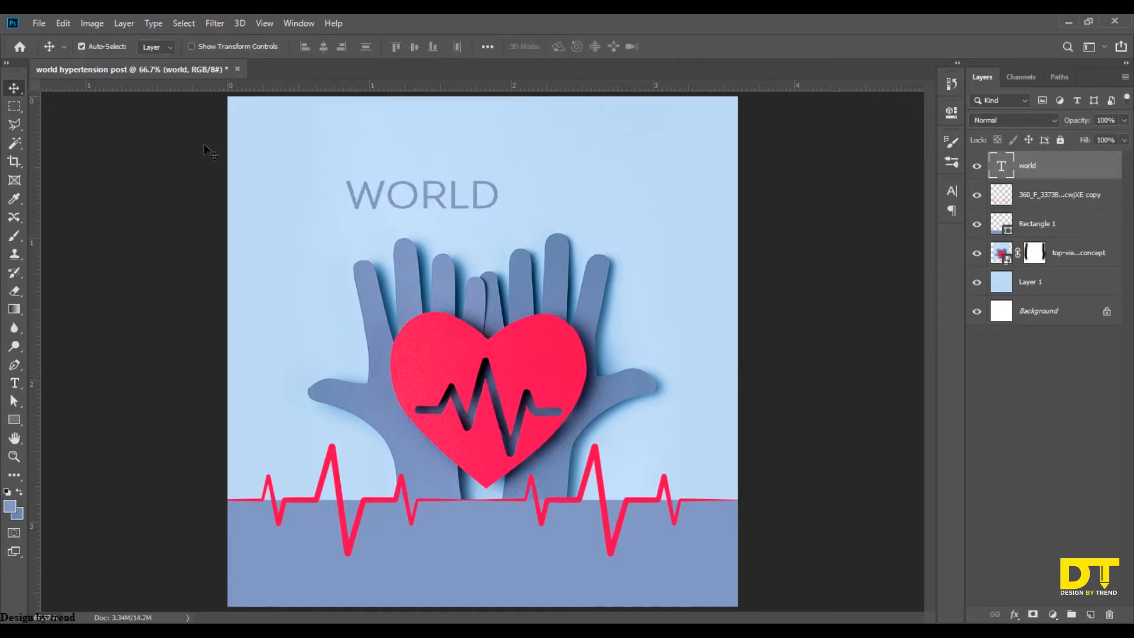
# - Duplicate the WORLD text beside the original and change the copy's wording to "HYPERTENSION"
pyautogui.moveTo(412, 205); pyautogui.dragTo(634, 201)
pyautogui.press('t')
pyautogui.moveTo(569, 189); pyautogui.dragTo(729, 184)
pyautogui.write('HY')
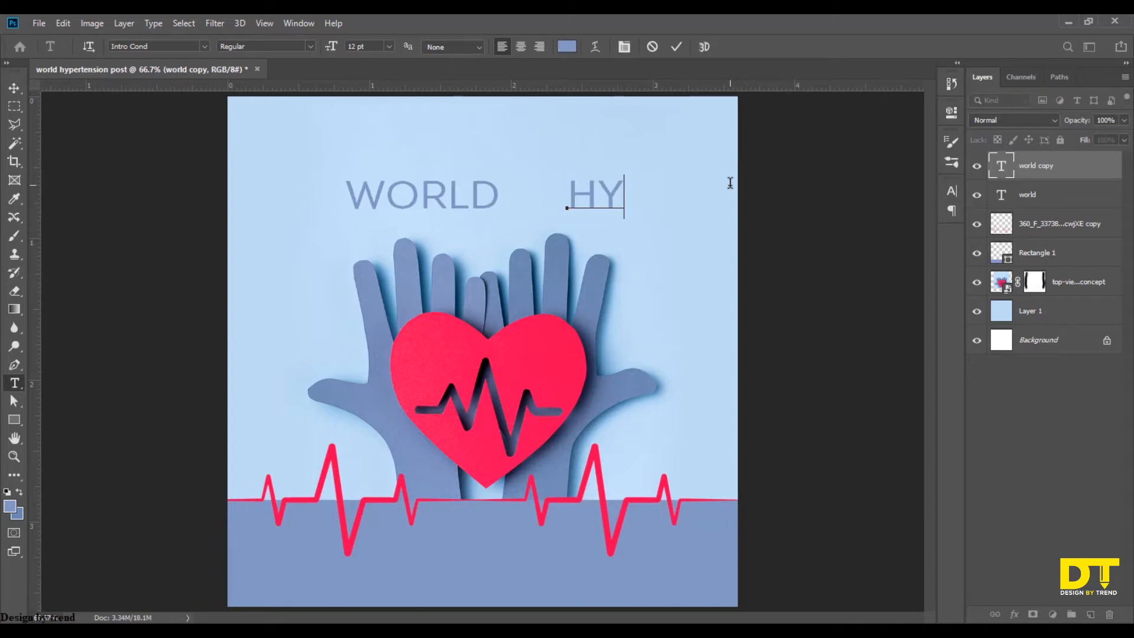
pyautogui.write('PERTENSIO')
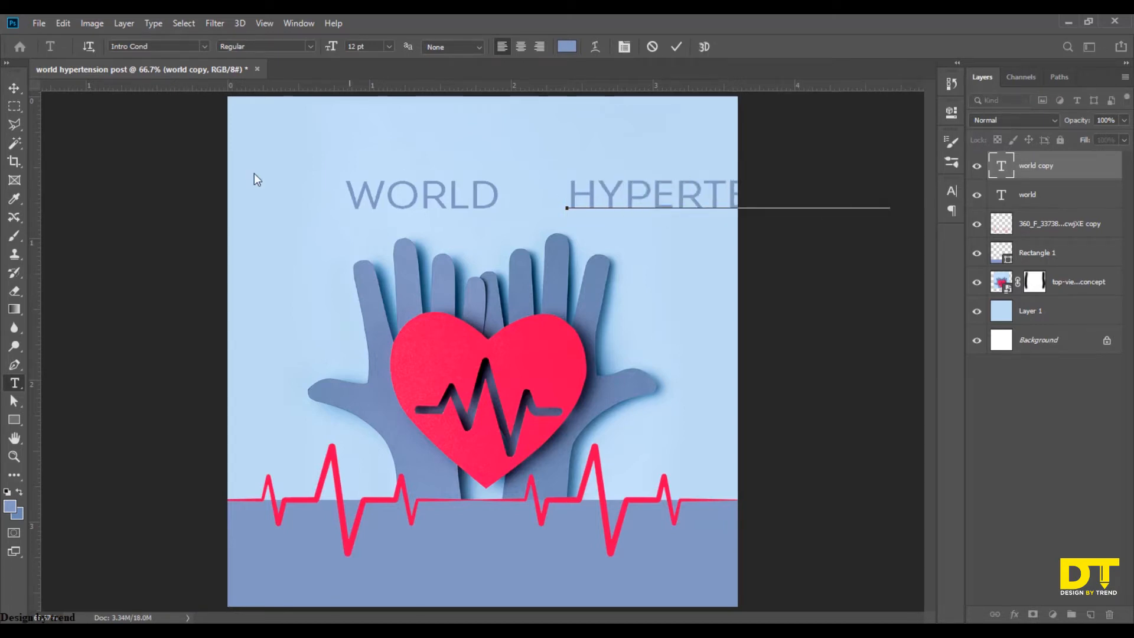
pyautogui.click(15, 87)
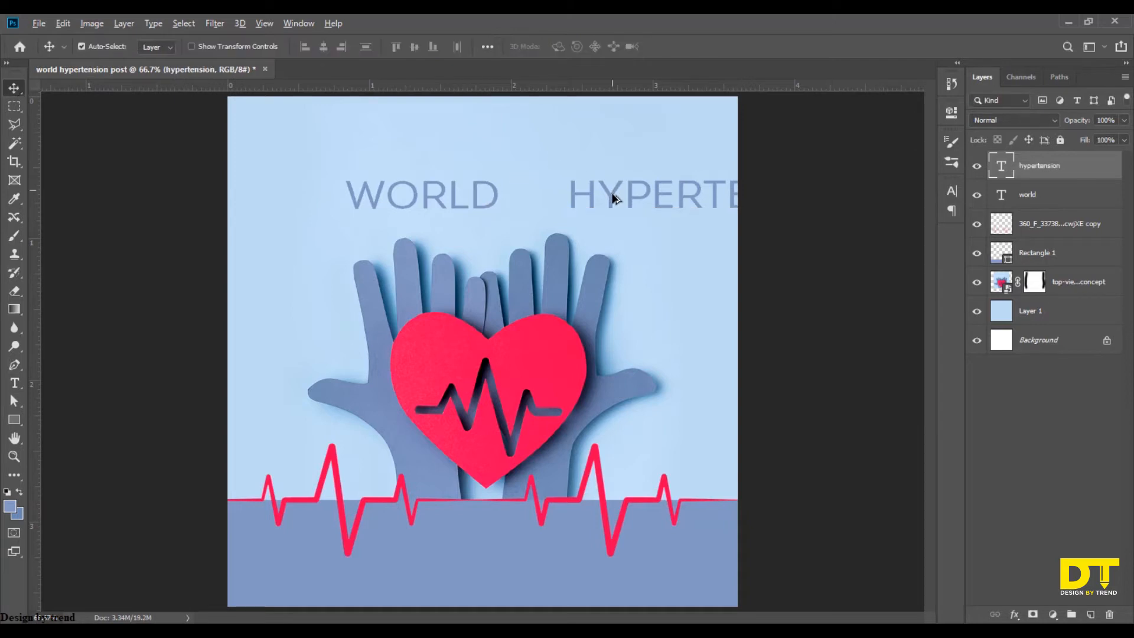
# - Duplicate the HYPERTENSION text above the other words and change the copy's wording to "DAY"
pyautogui.moveTo(612, 195); pyautogui.dragTo(820, 138)
pyautogui.press('t')
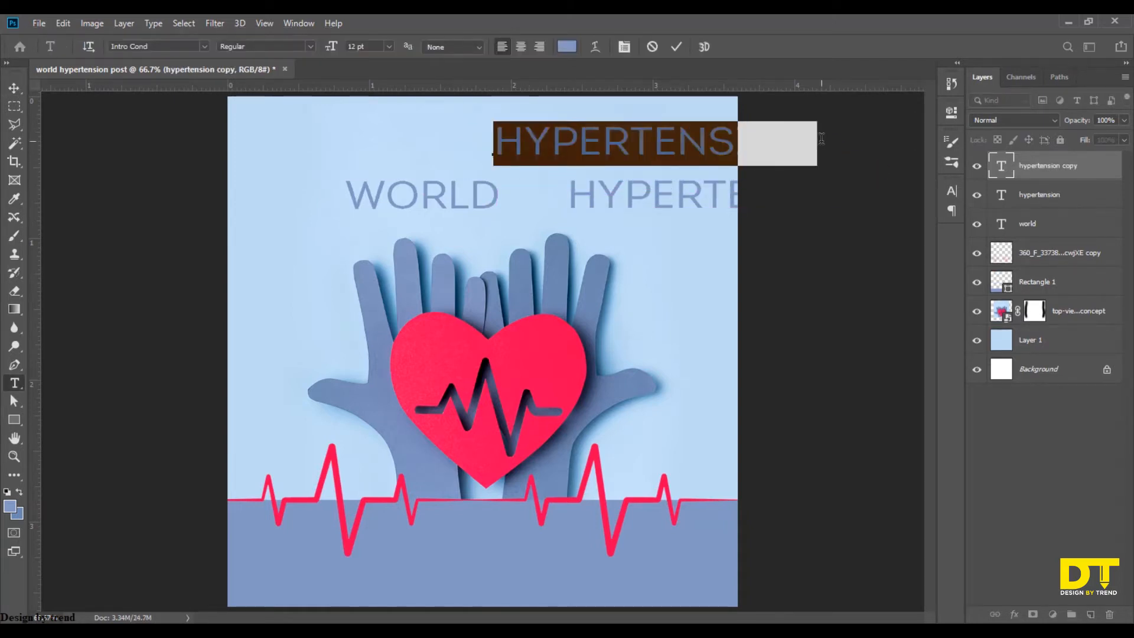
pyautogui.write('DAY')
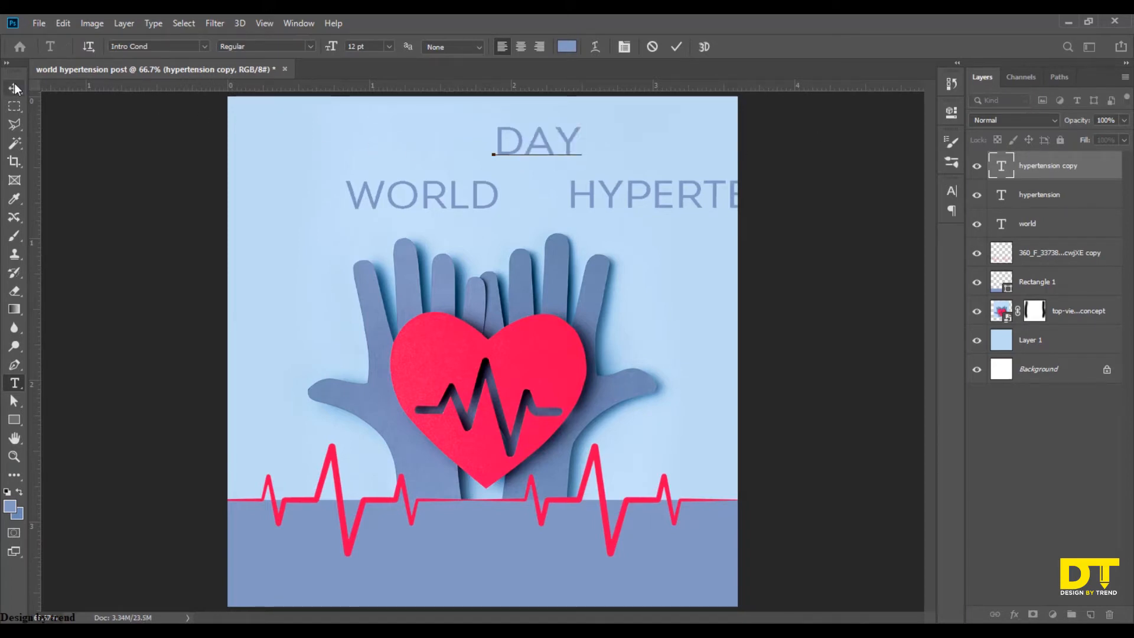
pyautogui.click(14, 88)
# - Undo the accidental move of the heart-and-hands image and lock its layer
pyautogui.scroll(-1, 608, 225)
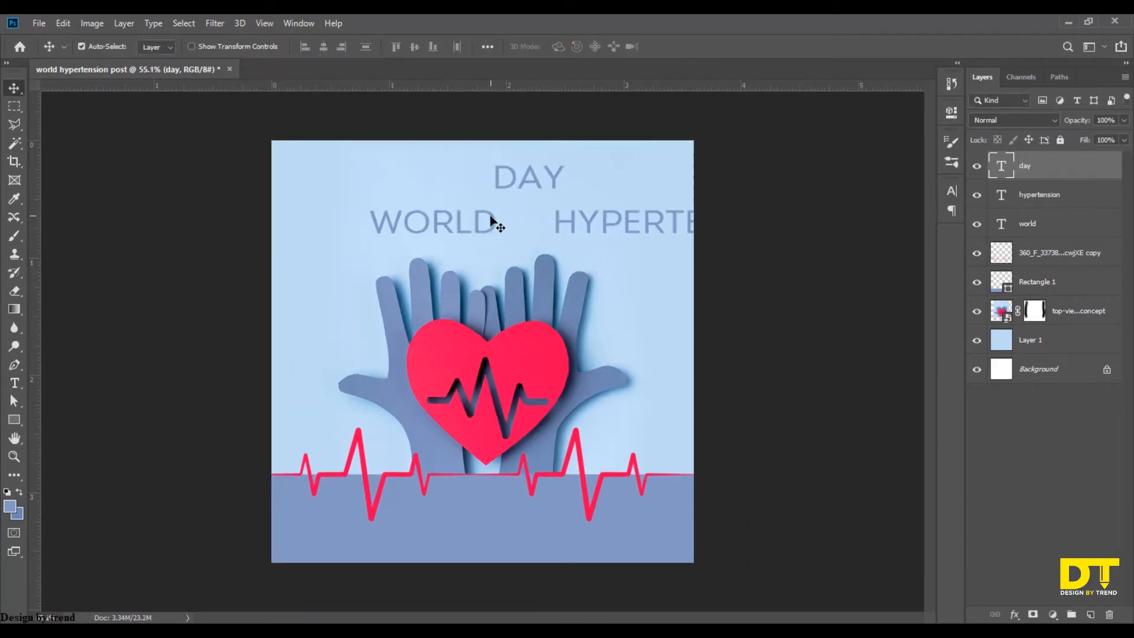
pyautogui.moveTo(495, 217); pyautogui.dragTo(513, 212)
pyautogui.hotkey('ctrl', 'z')
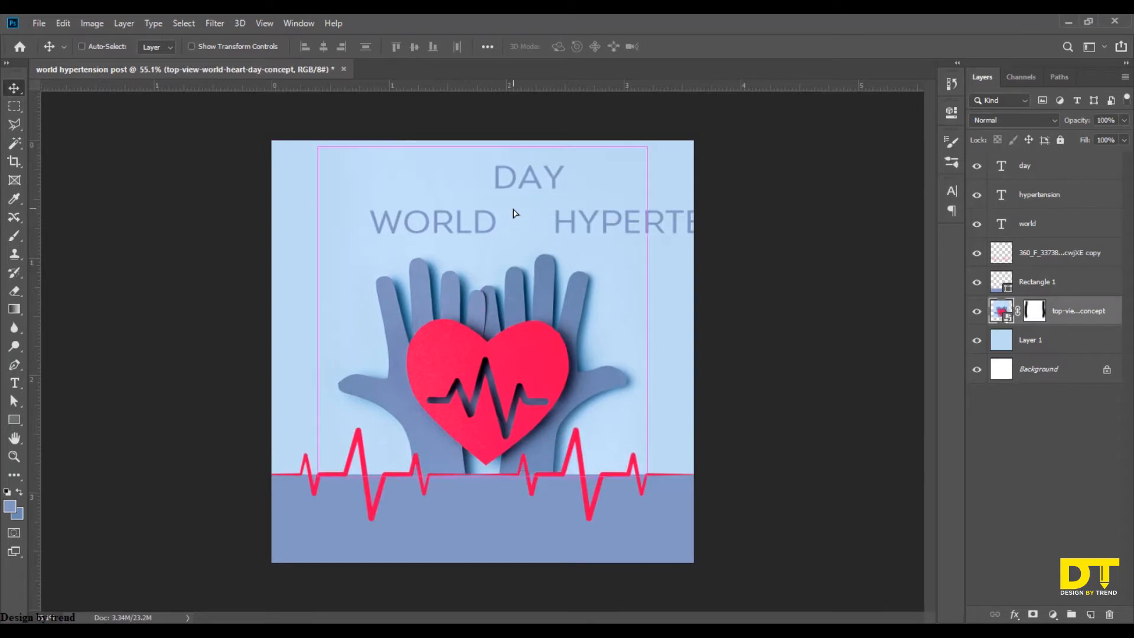
pyautogui.click(1061, 140)
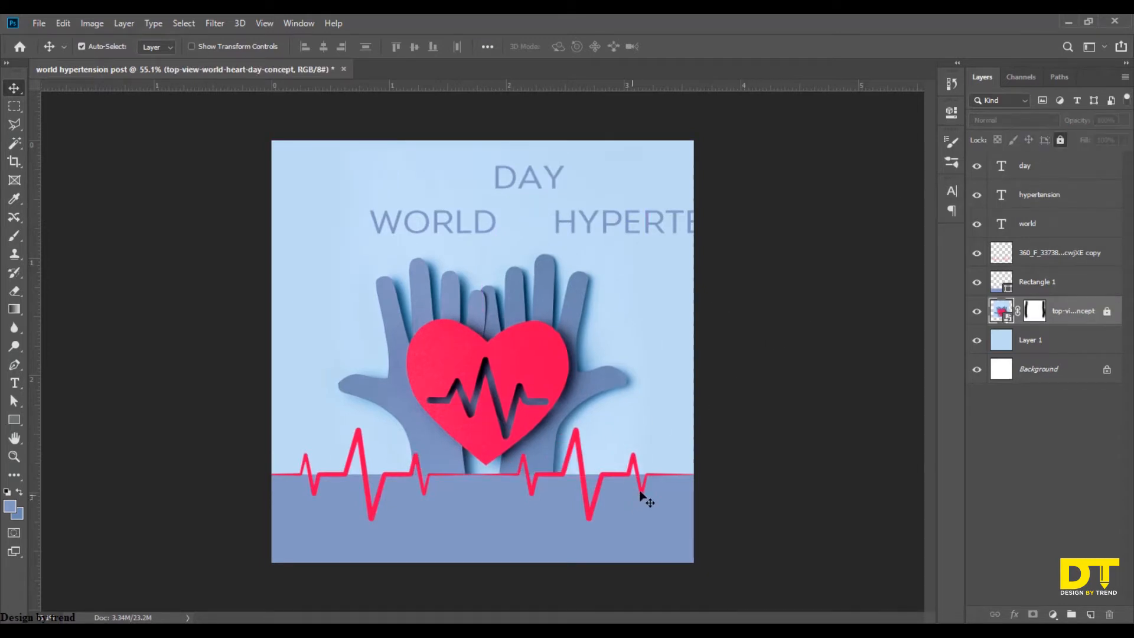
# - Scale the WORLD text down proportionally to about 7.42 pt
pyautogui.click(1043, 235)
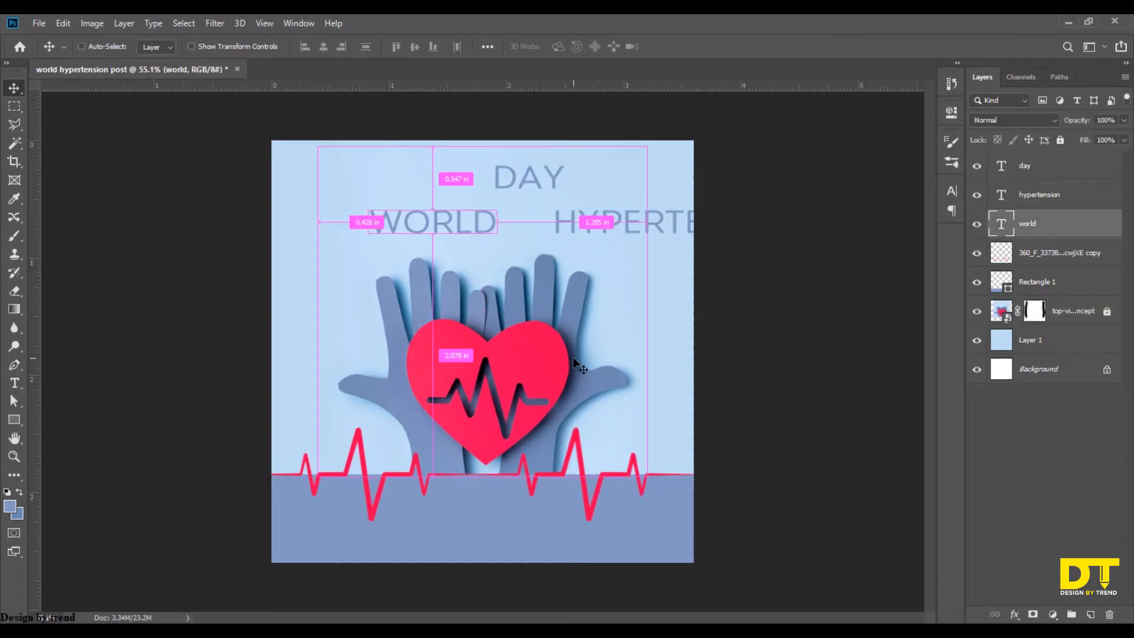
pyautogui.hotkey('ctrl', 't')
pyautogui.moveTo(496, 219); pyautogui.dragTo(452, 226)
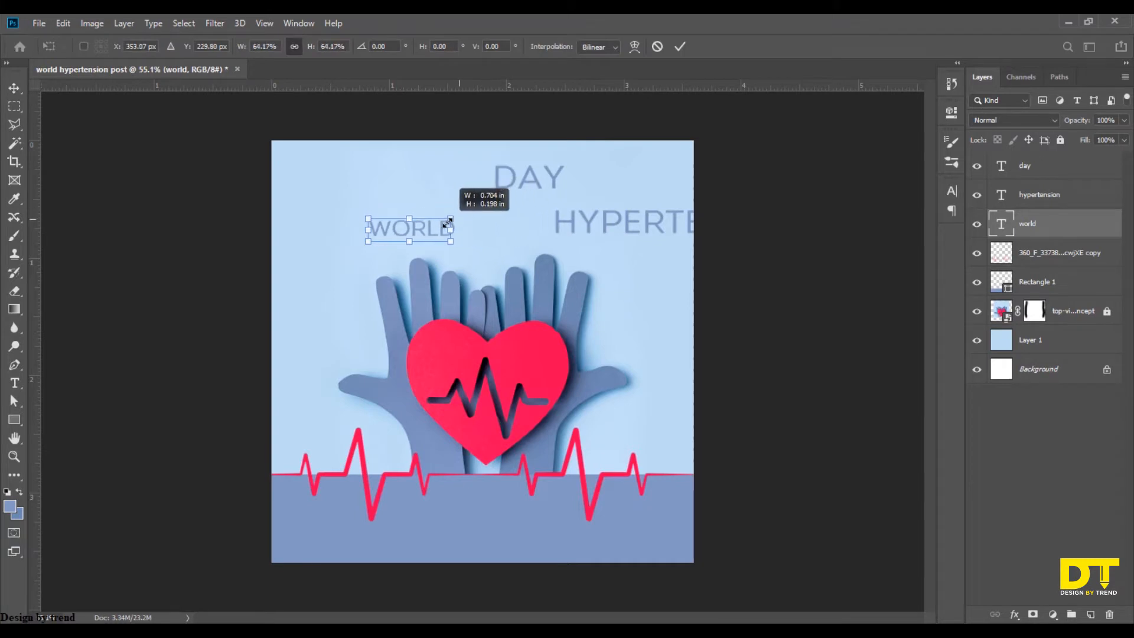
pyautogui.click(680, 46)
# - Set the WORLD text's font style to Light Alt
pyautogui.click(955, 192)
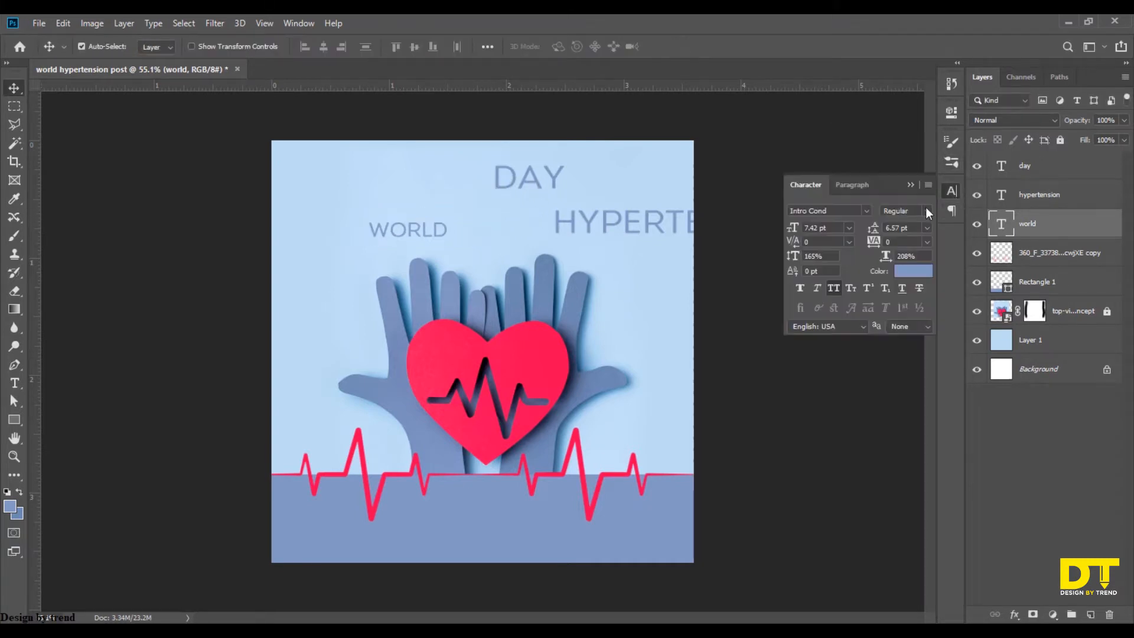
pyautogui.click(924, 210)
pyautogui.click(918, 282)
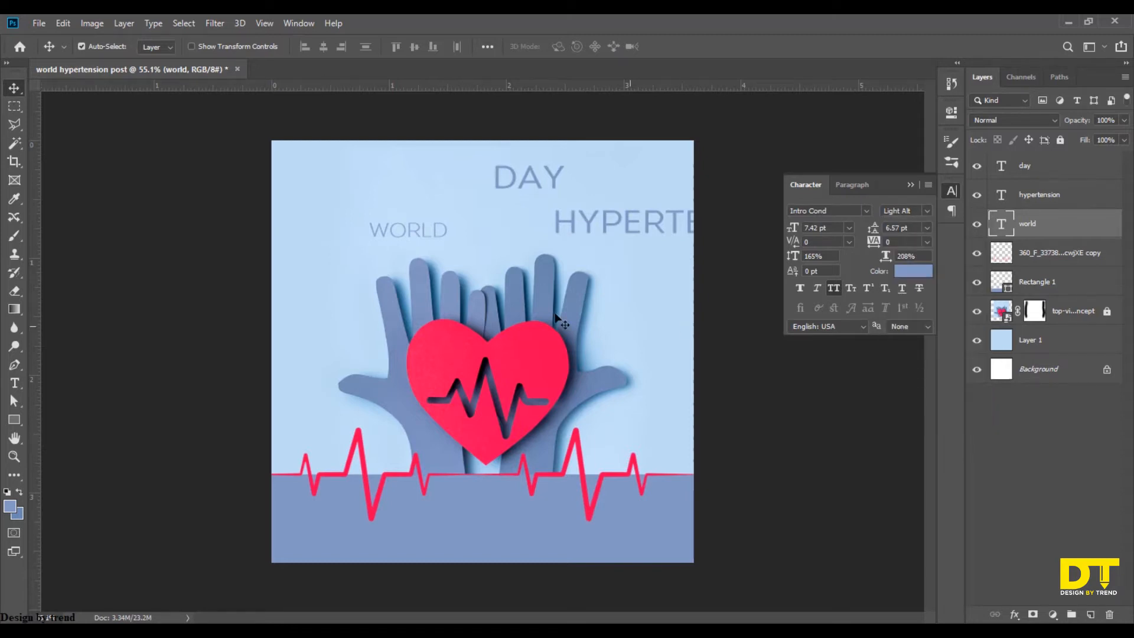
# - Scale the WORLD text down to about 5.84 pt near the canvas's upper edge and centre it horizontally on the canvas
pyautogui.hotkey('ctrl', 't')
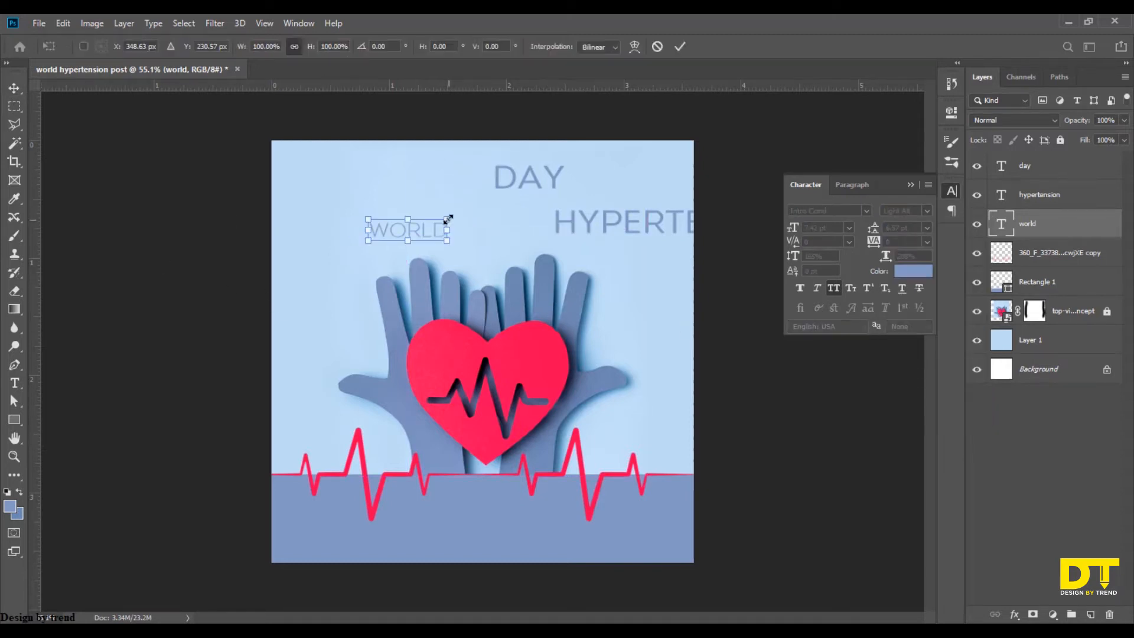
pyautogui.moveTo(447, 220); pyautogui.dragTo(481, 190)
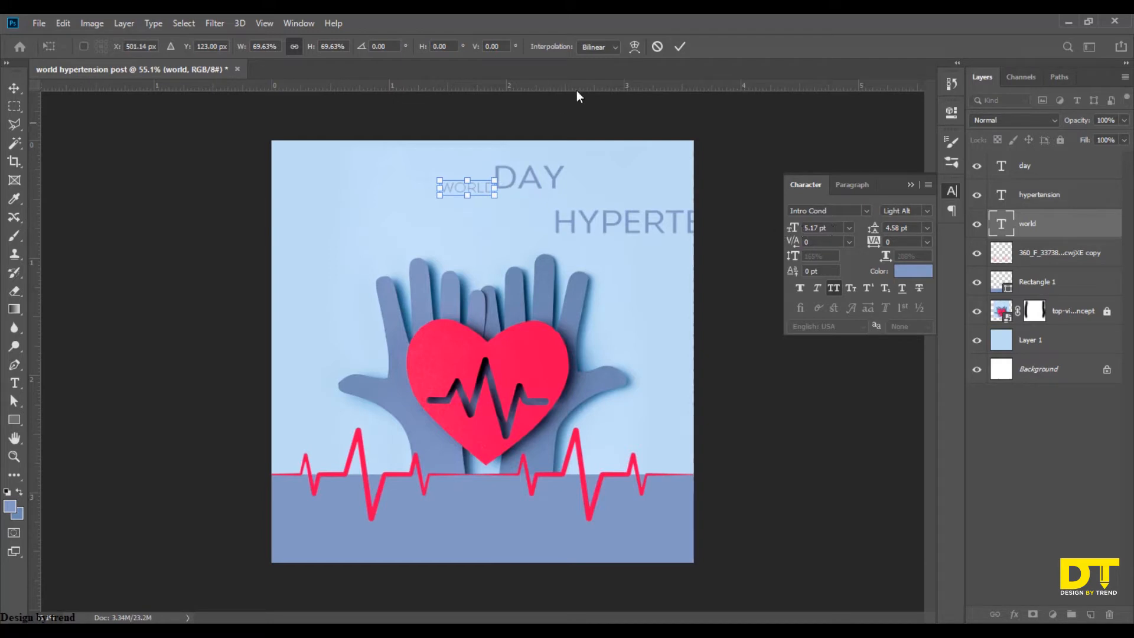
pyautogui.moveTo(501, 179); pyautogui.dragTo(503, 180)
pyautogui.press('Return')
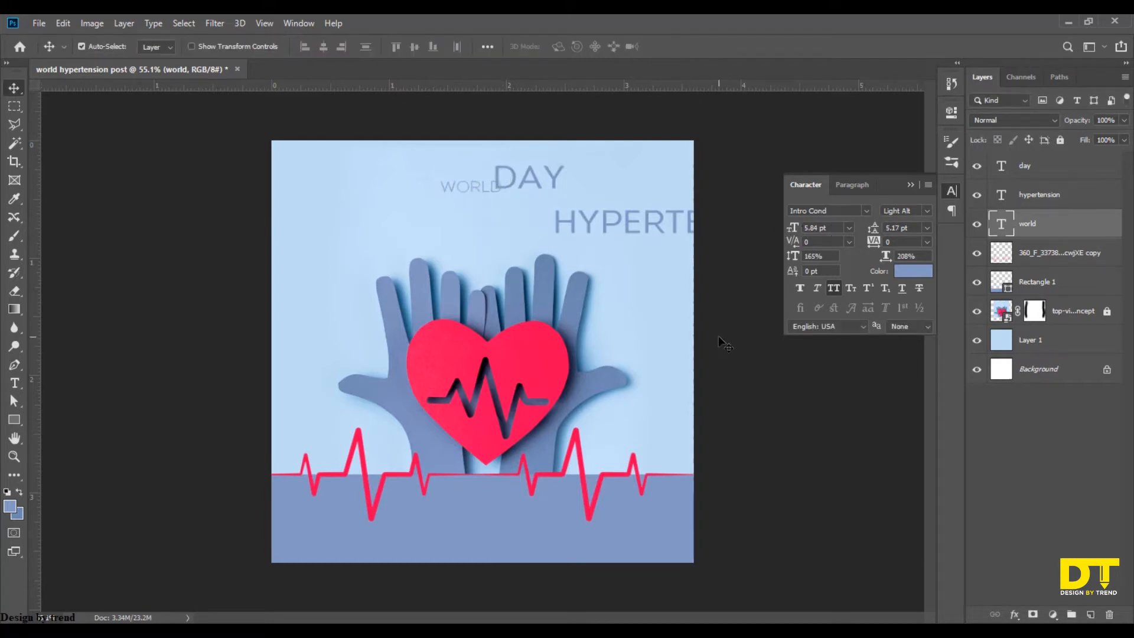
pyautogui.click(1062, 373)
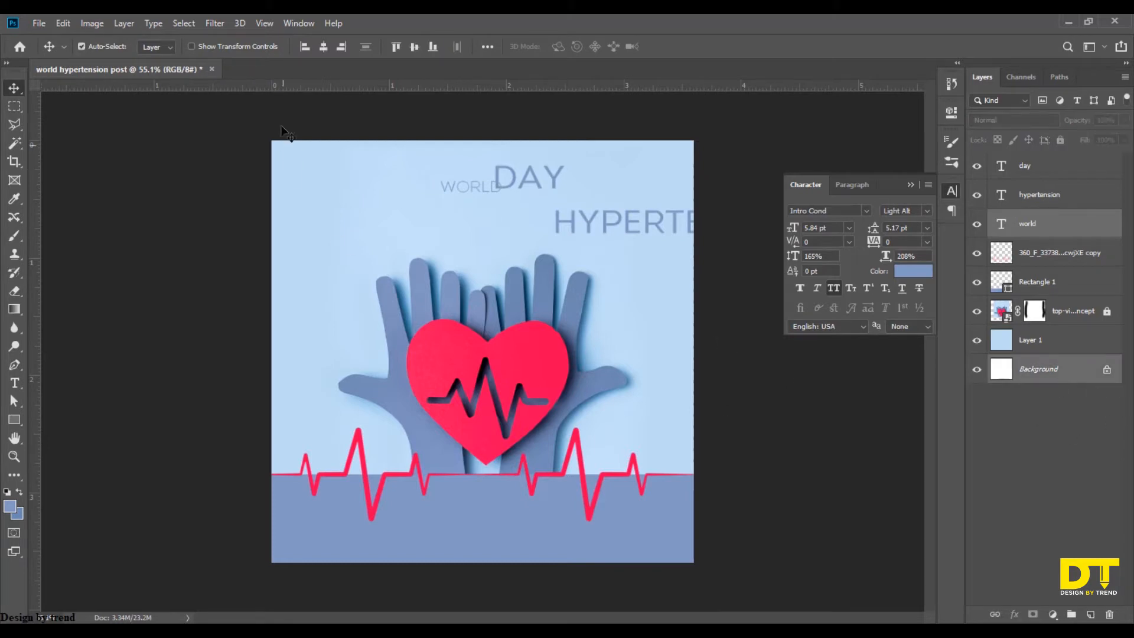
pyautogui.click(322, 51)
# - Move the DAY text below HYPERTENSION and match it to WORLD with a 5.84 pt size and Light Alt font style
pyautogui.moveTo(555, 183); pyautogui.dragTo(647, 306)
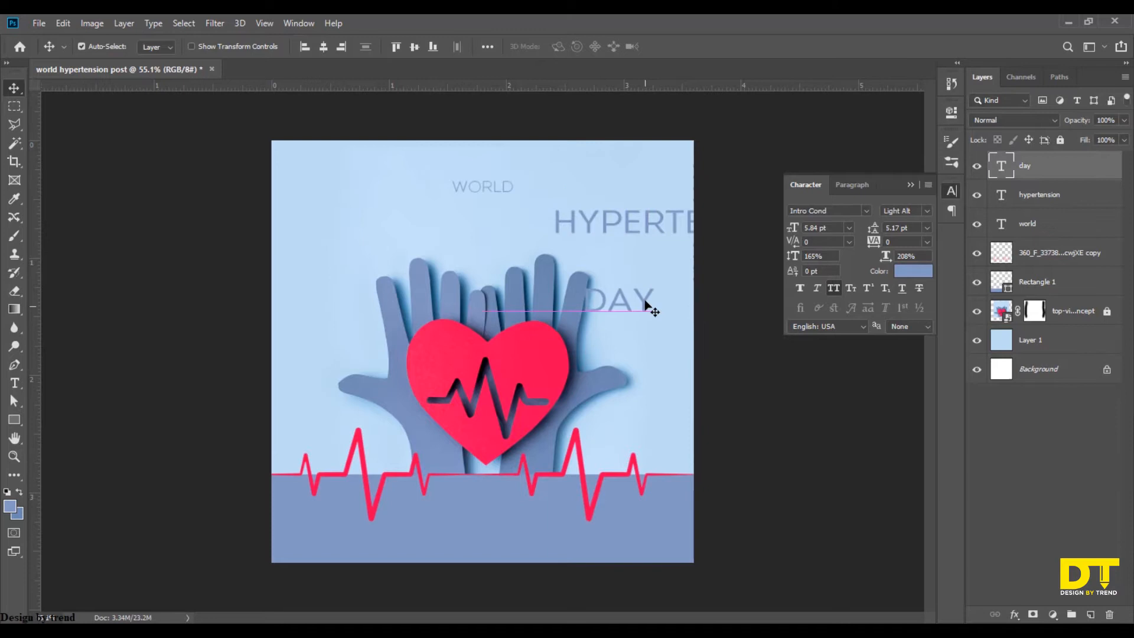
pyautogui.click(1082, 223)
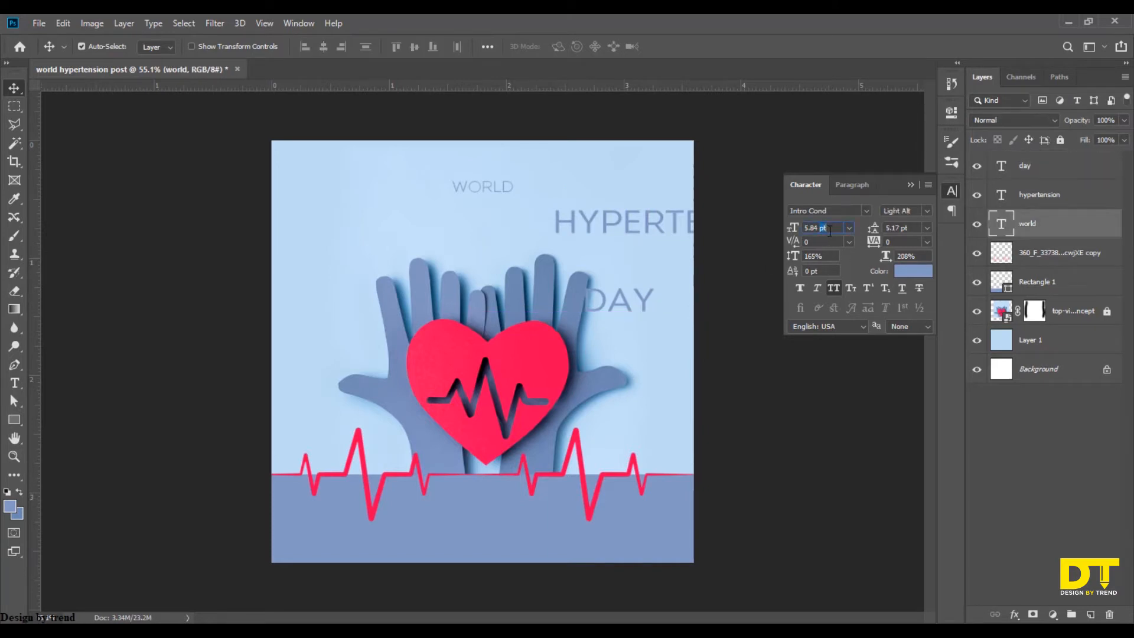
pyautogui.moveTo(829, 230); pyautogui.dragTo(788, 235)
pyautogui.hotkey('ctrl', 'c')
pyautogui.click(1040, 171)
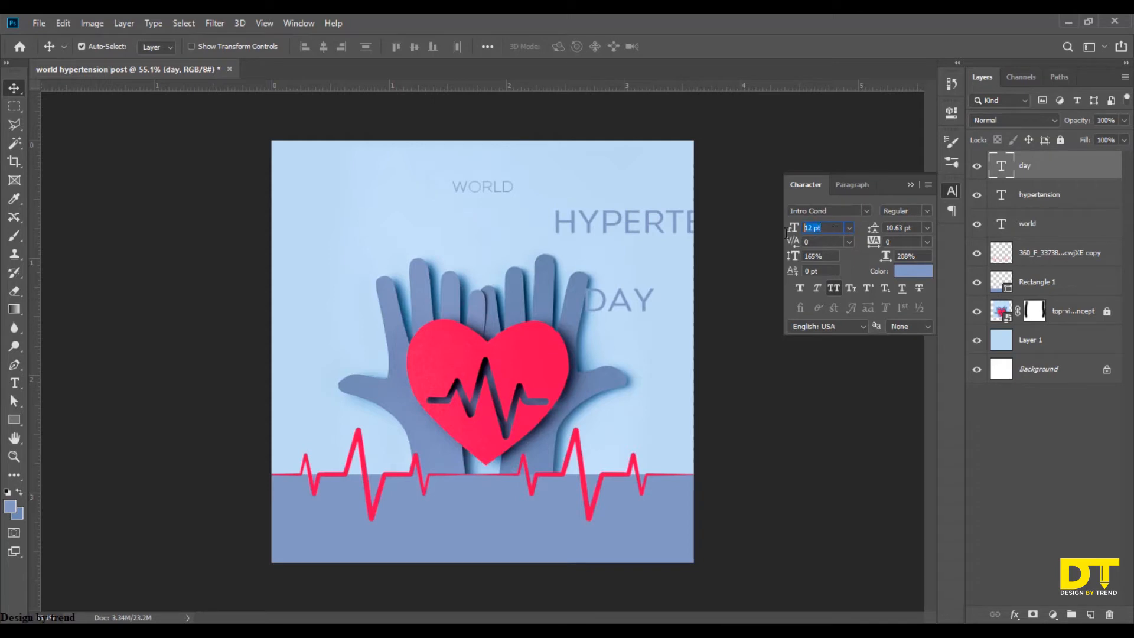
pyautogui.hotkey('ctrl', 'v')
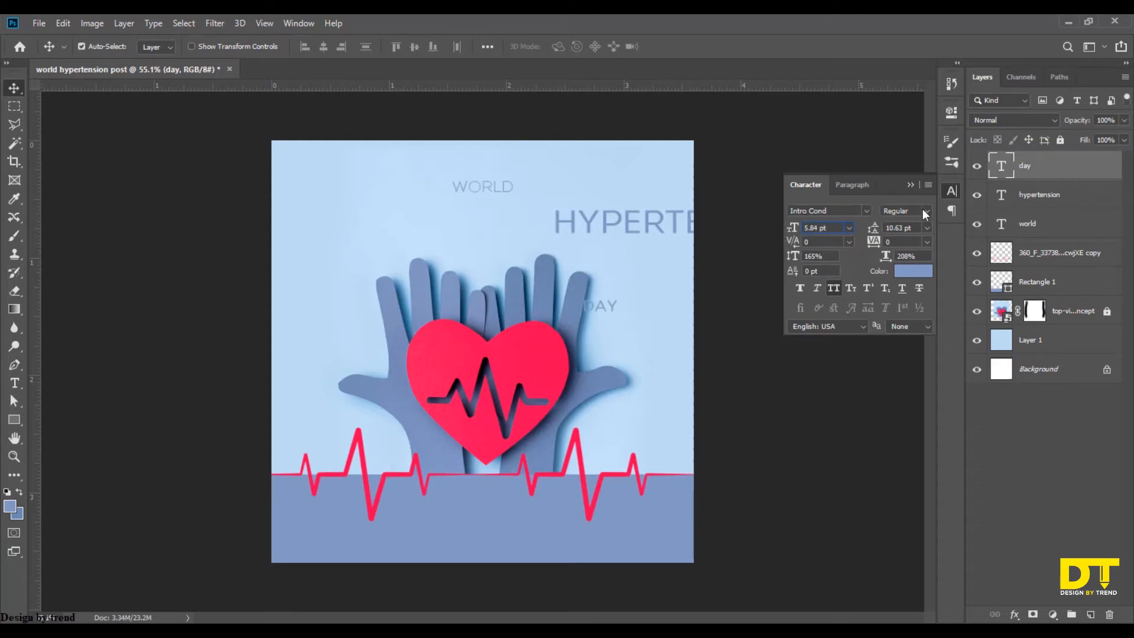
pyautogui.click(923, 209)
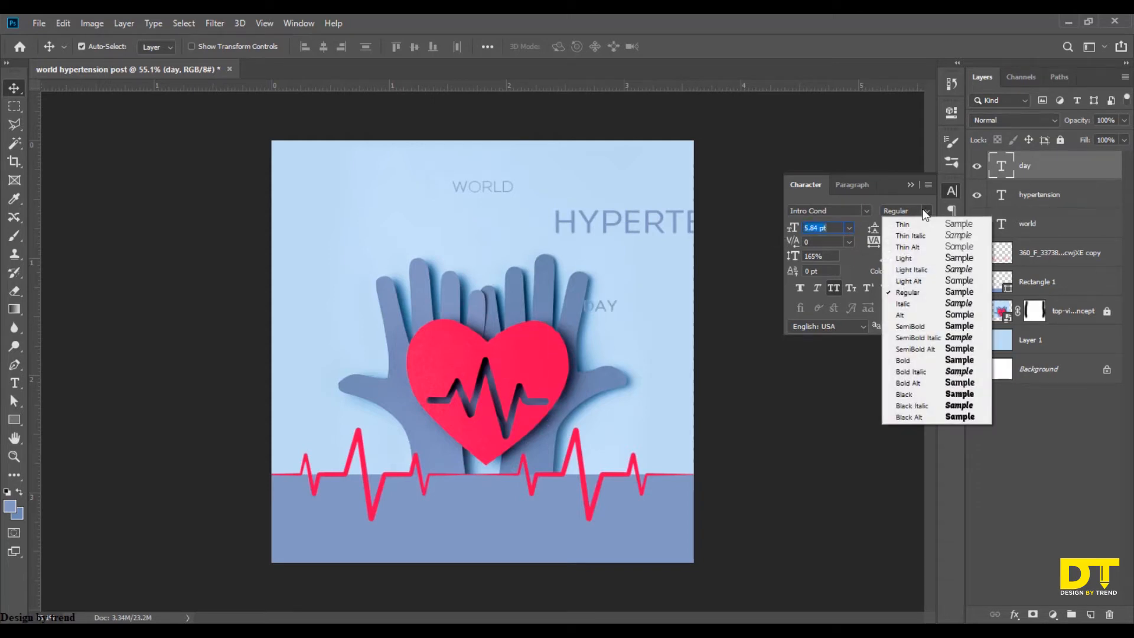
pyautogui.click(927, 282)
pyautogui.click(857, 374)
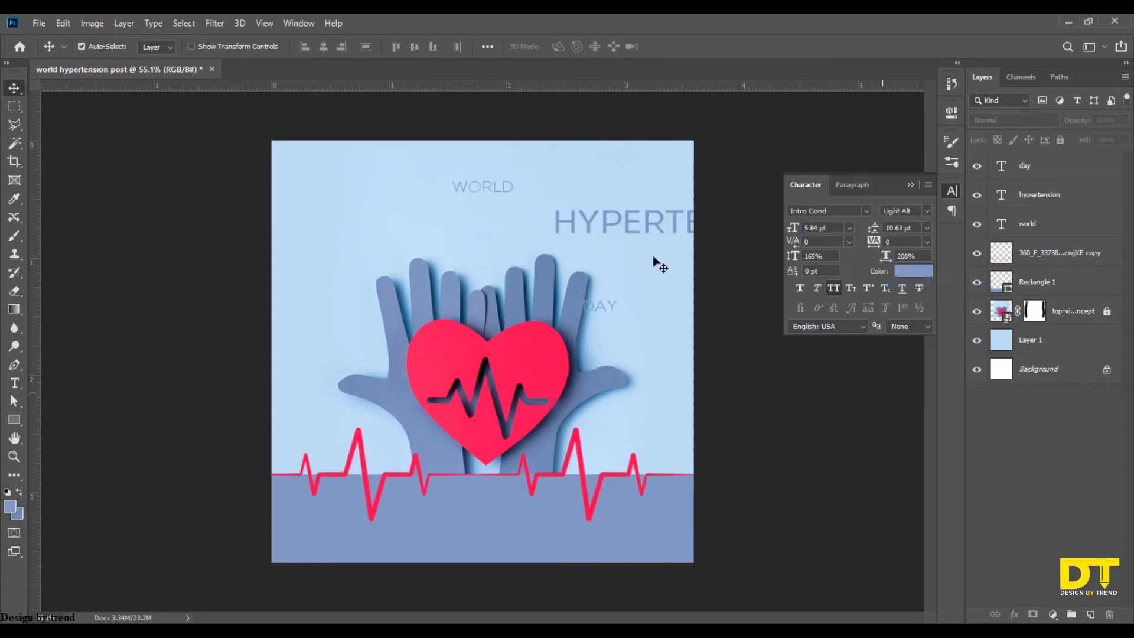
# - Stack HYPERTENSION and DAY beneath the WORLD text and set HYPERTENSION's font style to SemiBold
pyautogui.moveTo(596, 310); pyautogui.dragTo(475, 261)
pyautogui.moveTo(570, 228); pyautogui.dragTo(378, 222)
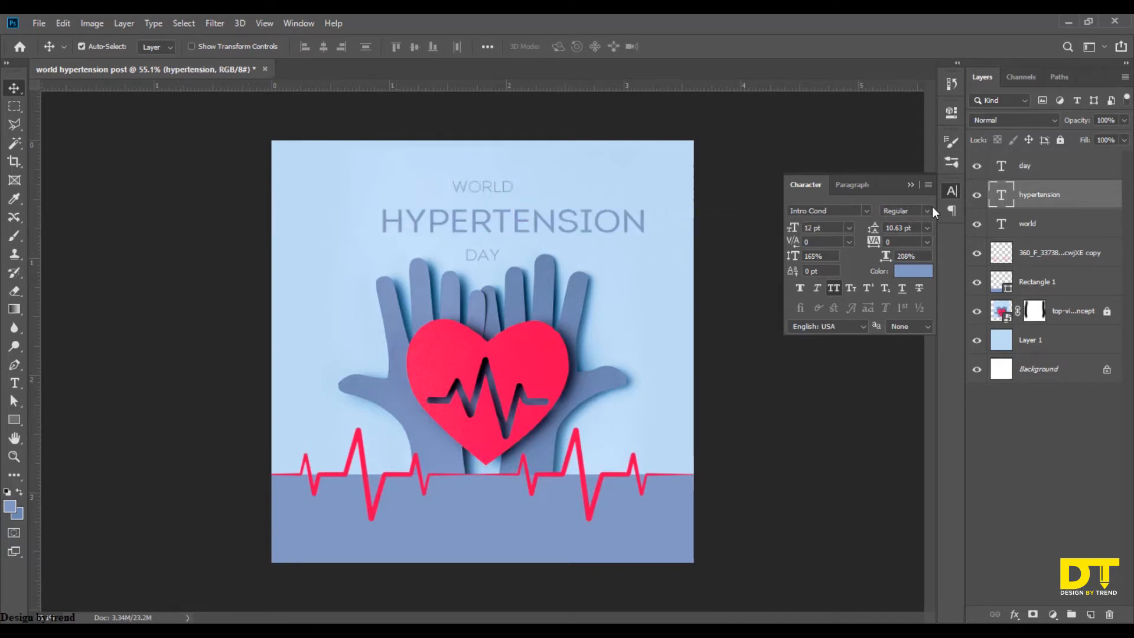
pyautogui.click(929, 210)
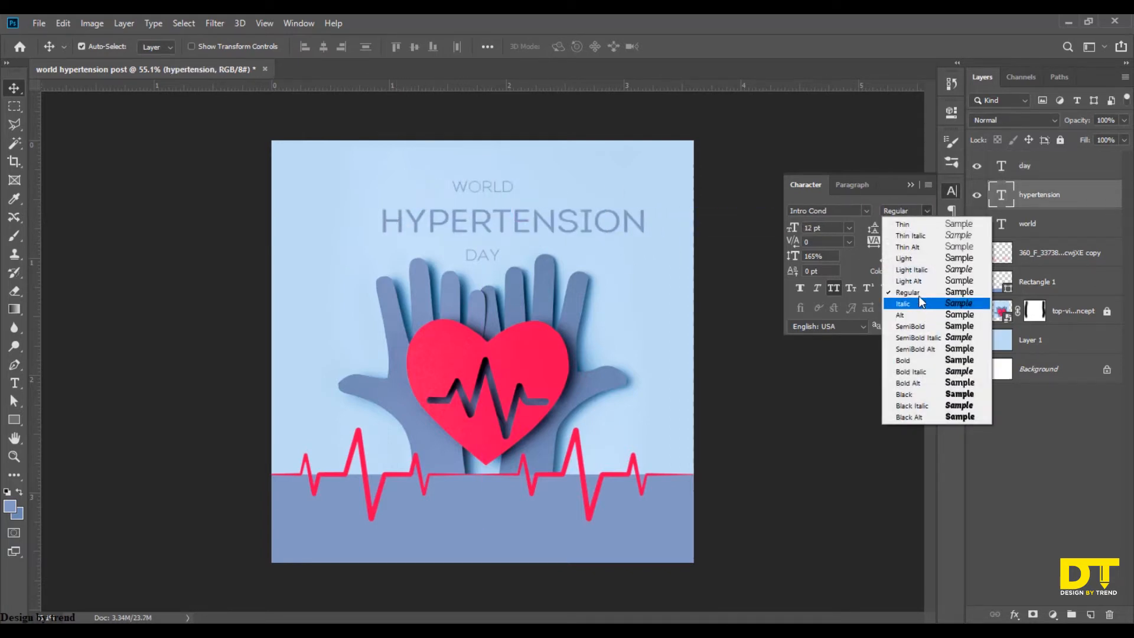
pyautogui.click(920, 325)
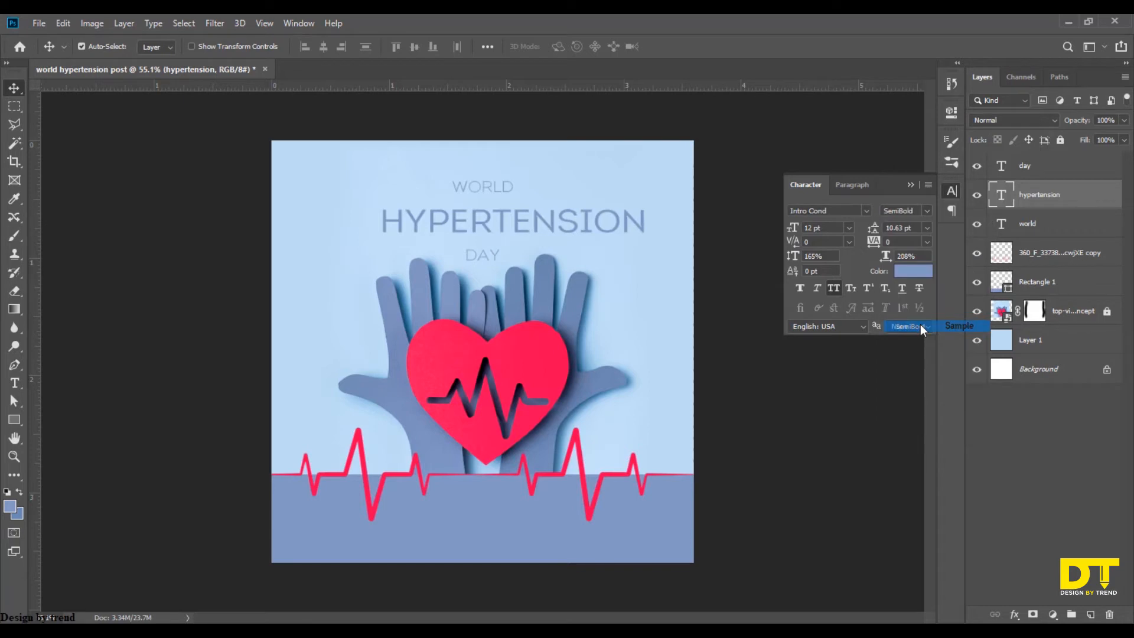
pyautogui.click(811, 393)
# - Set the HYPERTENSION text's size to 10 pt and centre it horizontally on the canvas
pyautogui.click(1060, 197)
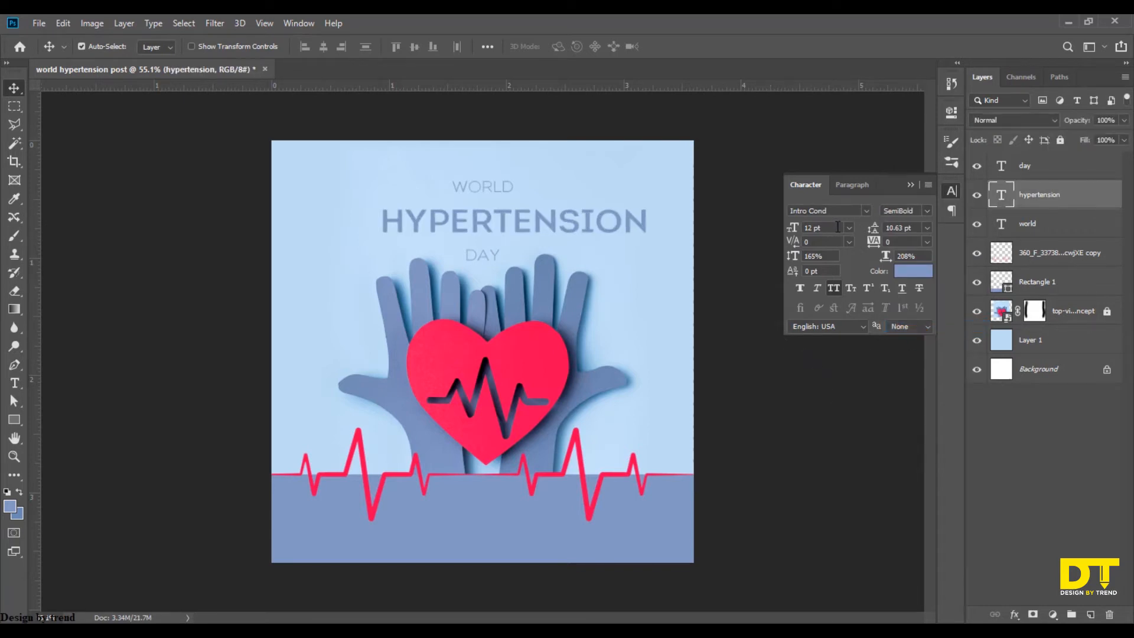
pyautogui.click(849, 227)
pyautogui.click(856, 289)
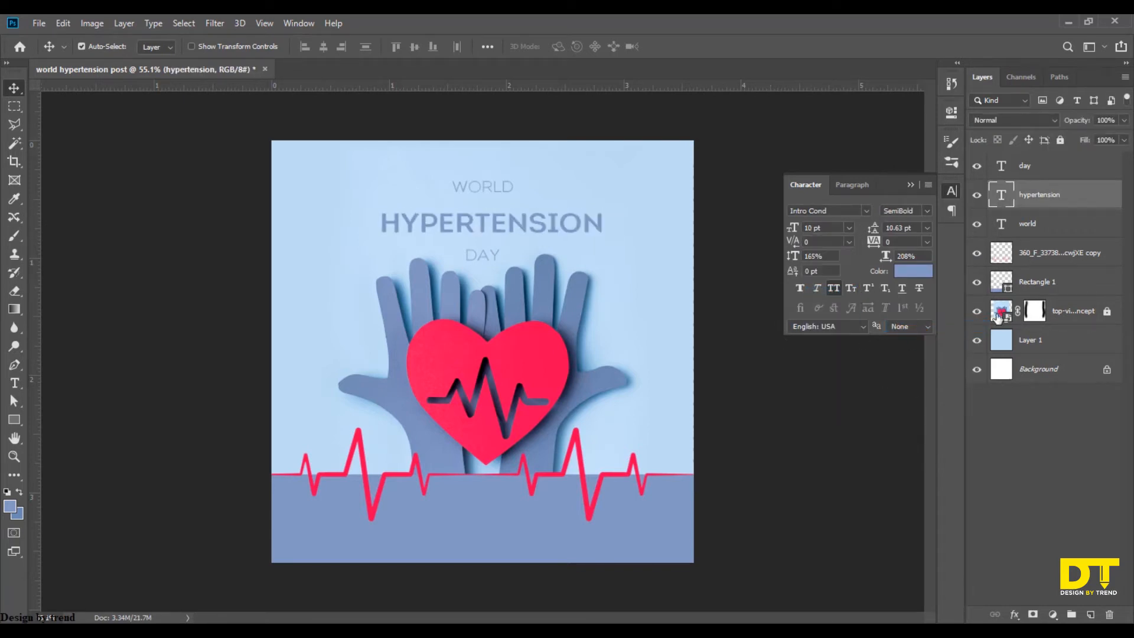
pyautogui.keyDown('ctrl'); pyautogui.click(1046, 369); pyautogui.keyUp('ctrl')
pyautogui.click(323, 46)
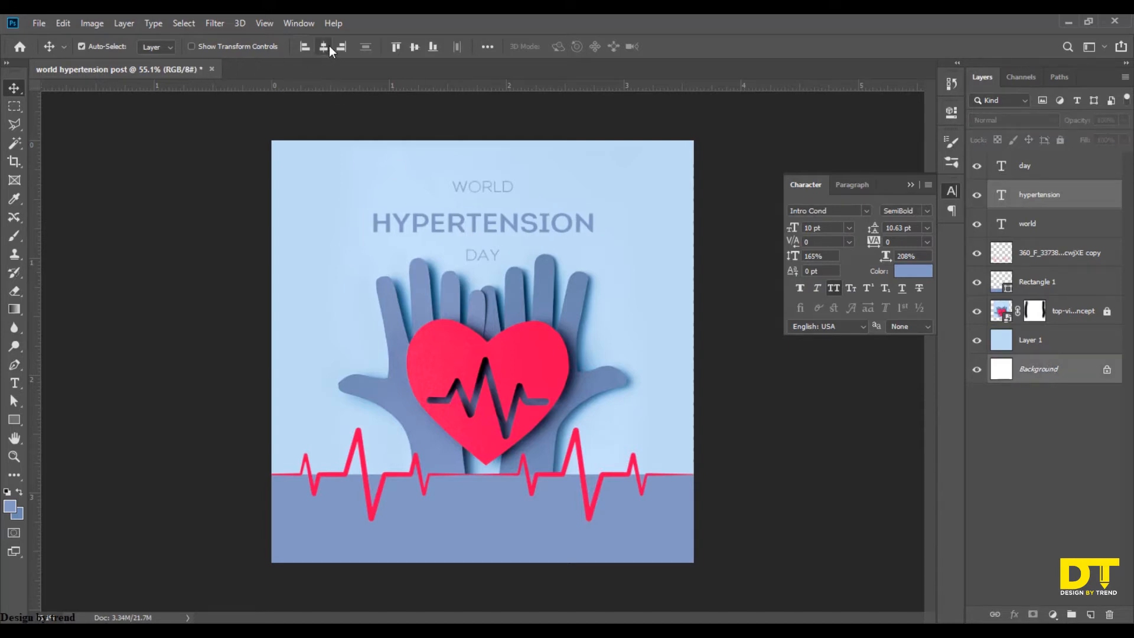
pyautogui.click(771, 121)
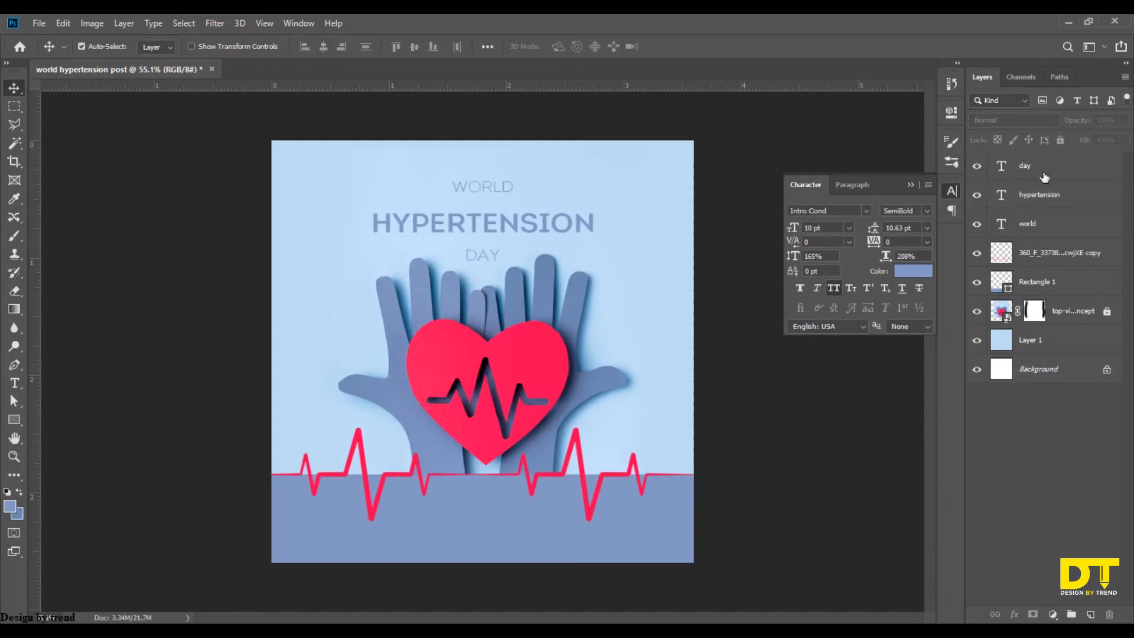
# - Nudge the WORLD text down and the DAY text up to tighten the spacing around HYPERTENSION
pyautogui.click(1055, 226)
pyautogui.press('Down')
pyautogui.press('Down')
pyautogui.press('Down')
pyautogui.press('Down')
pyautogui.press('Down')
pyautogui.press('Down')
pyautogui.press('Down')
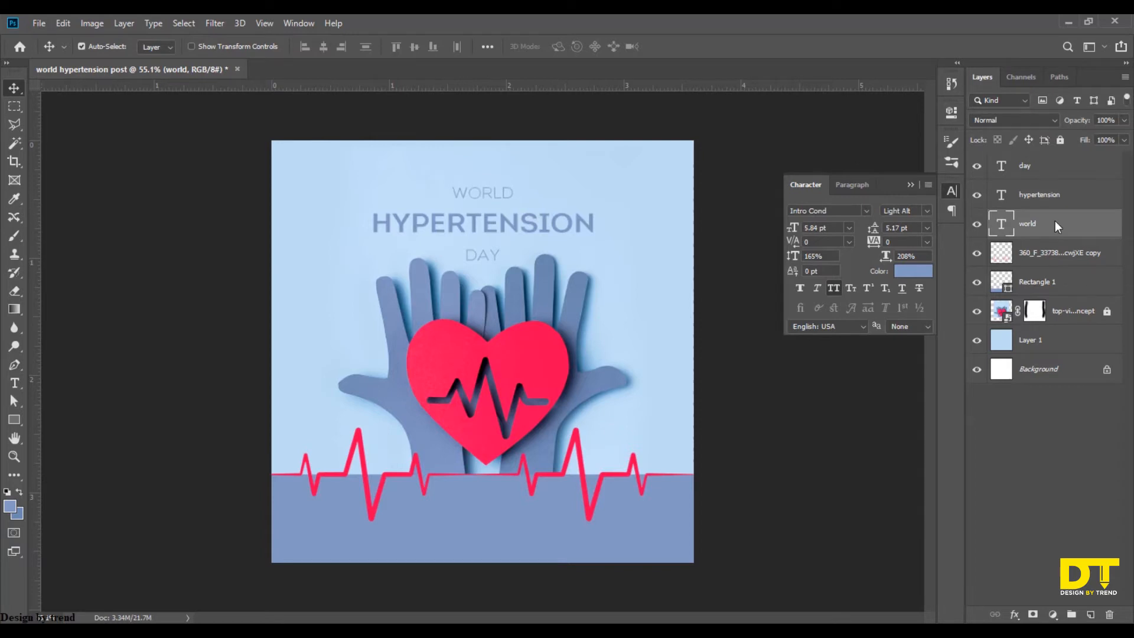
pyautogui.click(1058, 179)
pyautogui.hotkey('shift', 'Up')
pyautogui.hotkey('shift', 'Up')
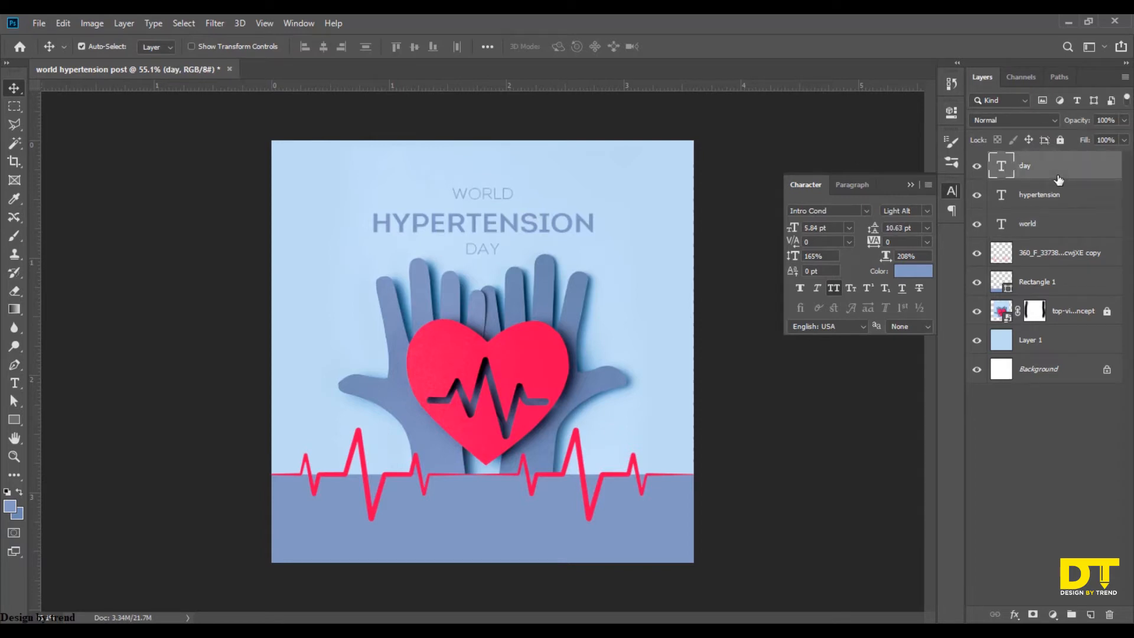
pyautogui.click(800, 414)
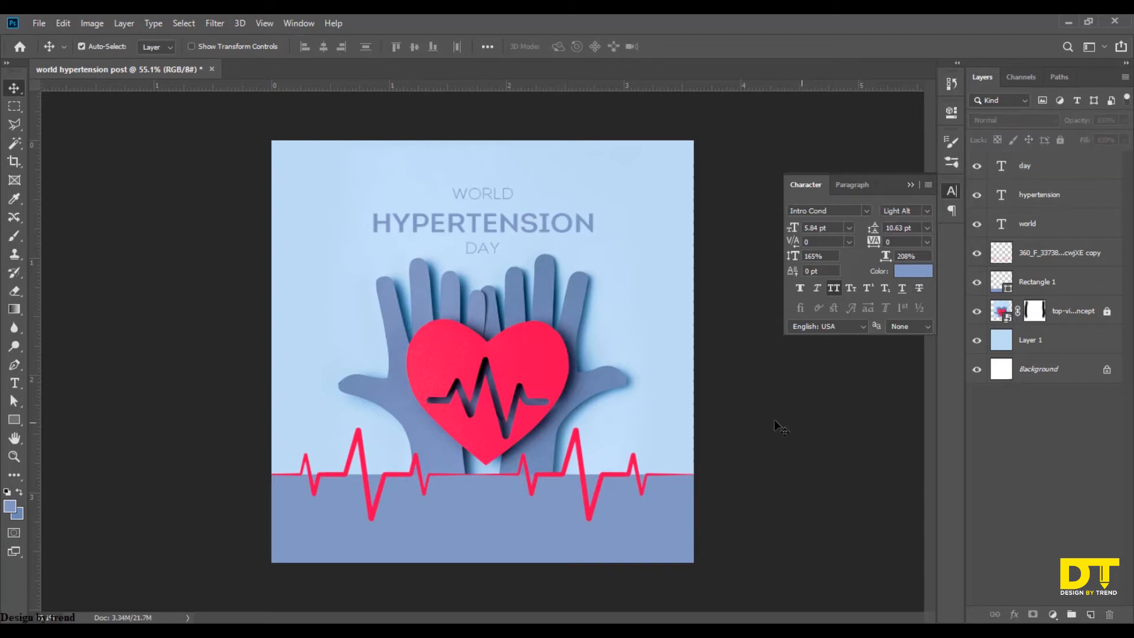
# - Draw a white rectangle without a stroke, about 194 × 55 px, around WORLD and place its layer directly beneath that text
pyautogui.scroll(1, 540, 254)
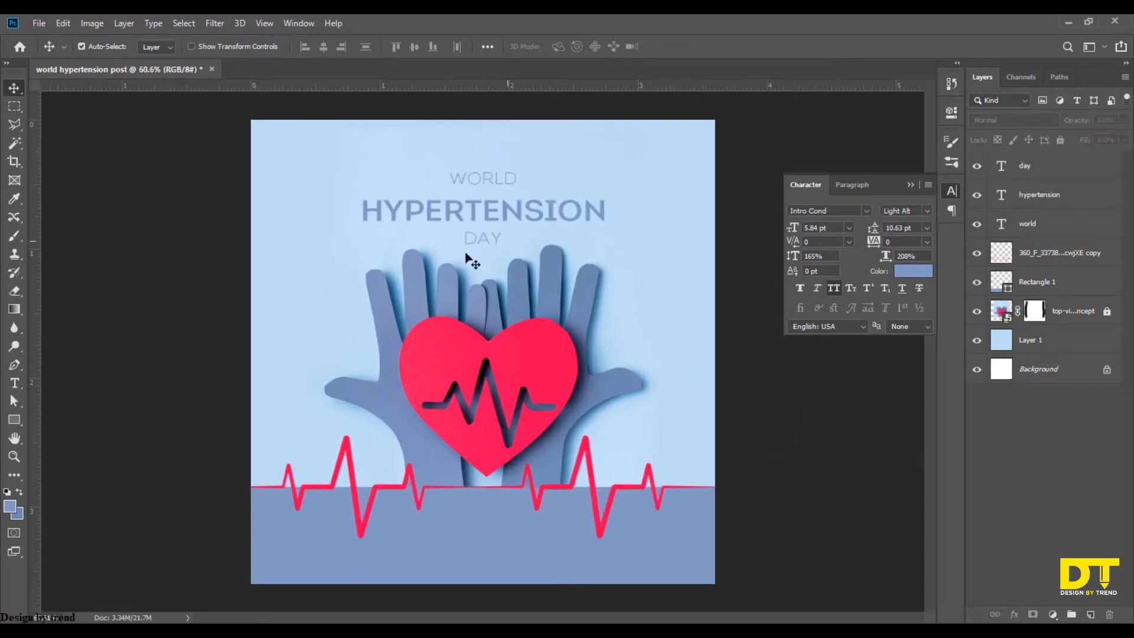
pyautogui.click(14, 419)
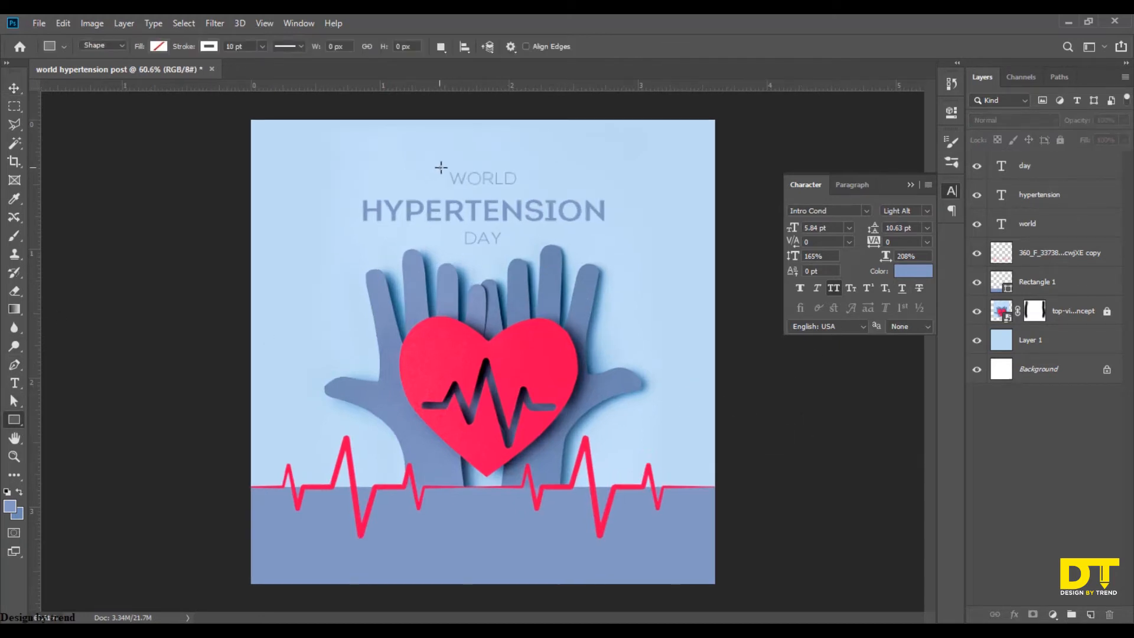
pyautogui.moveTo(441, 168); pyautogui.dragTo(522, 190)
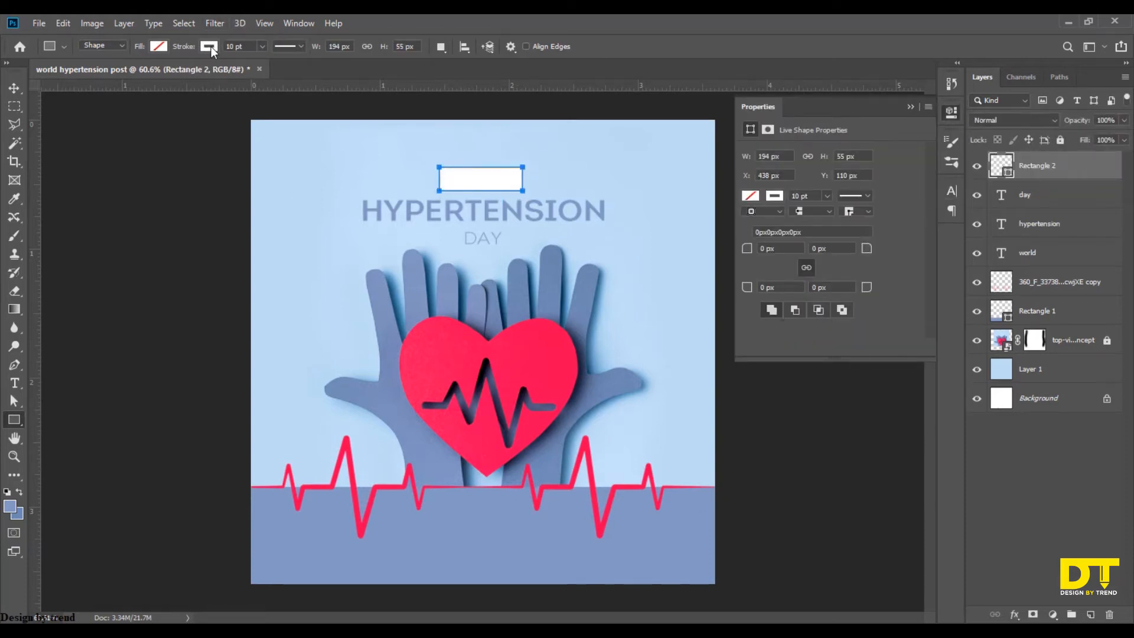
pyautogui.click(158, 46)
pyautogui.click(176, 73)
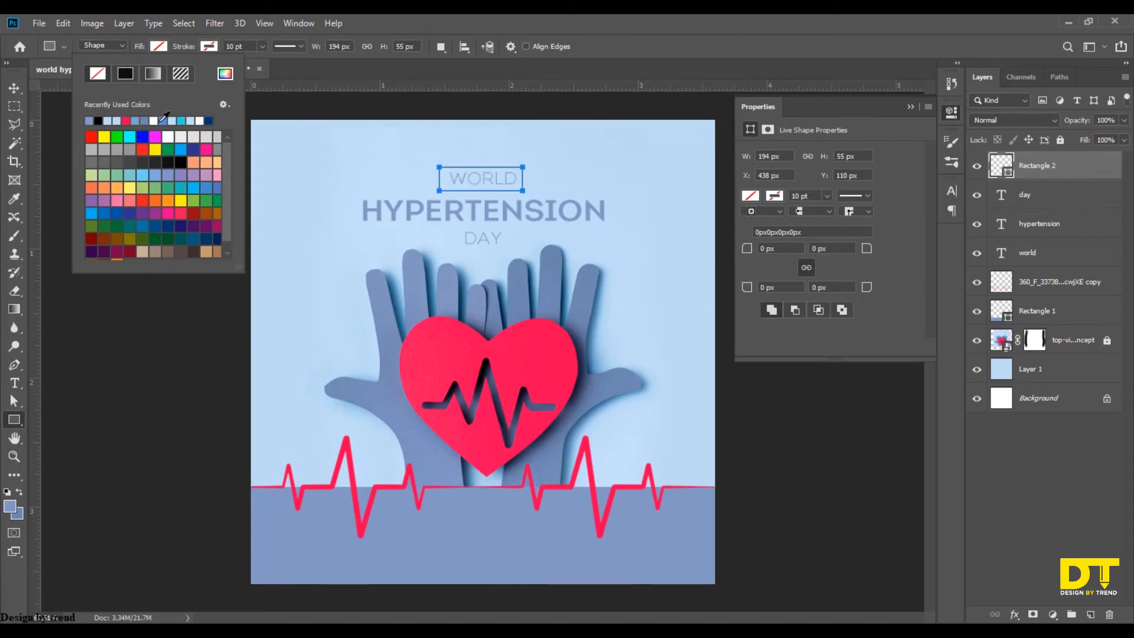
pyautogui.click(14, 87)
pyautogui.click(248, 289)
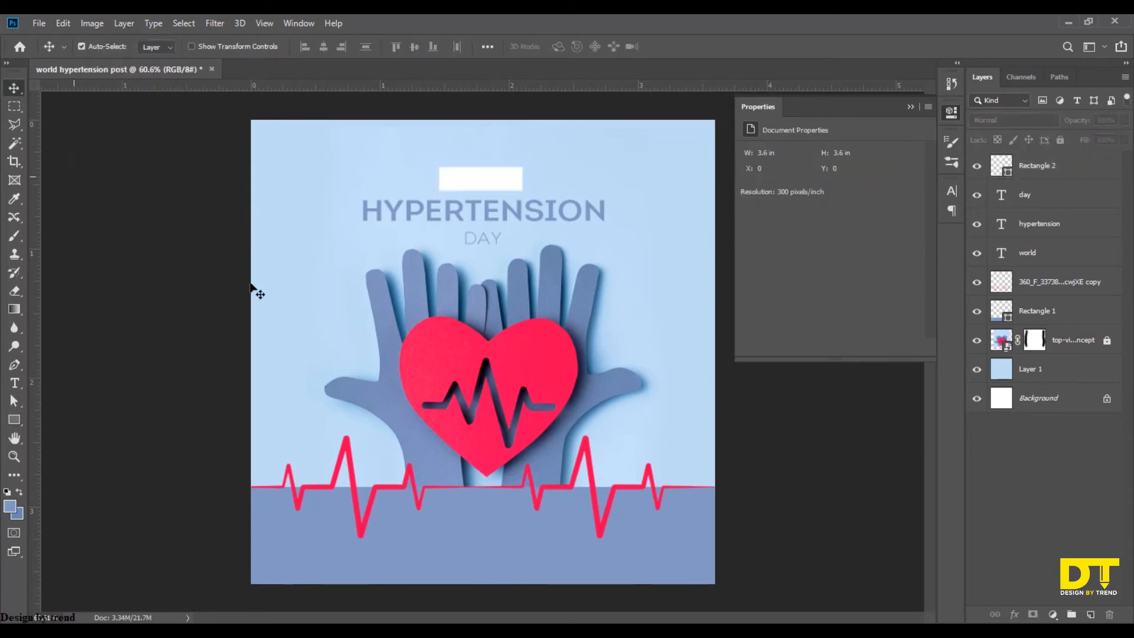
pyautogui.moveTo(1051, 176); pyautogui.dragTo(1057, 263)
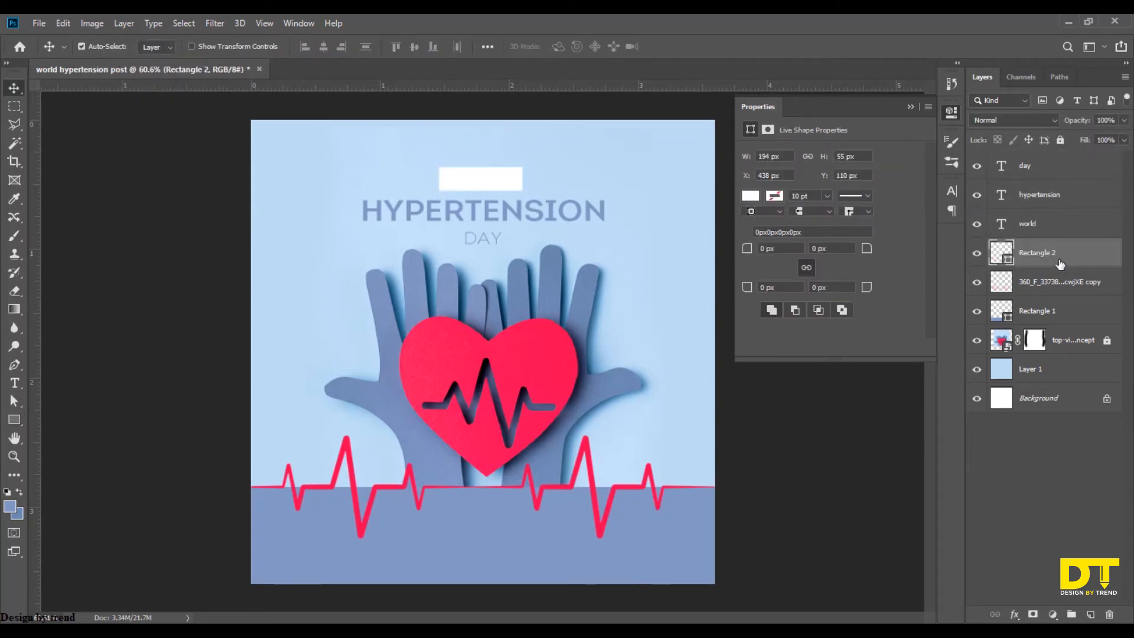
# - Set the WORLD text's font style to Regular
pyautogui.scroll(1, 515, 241)
pyautogui.click(1022, 223)
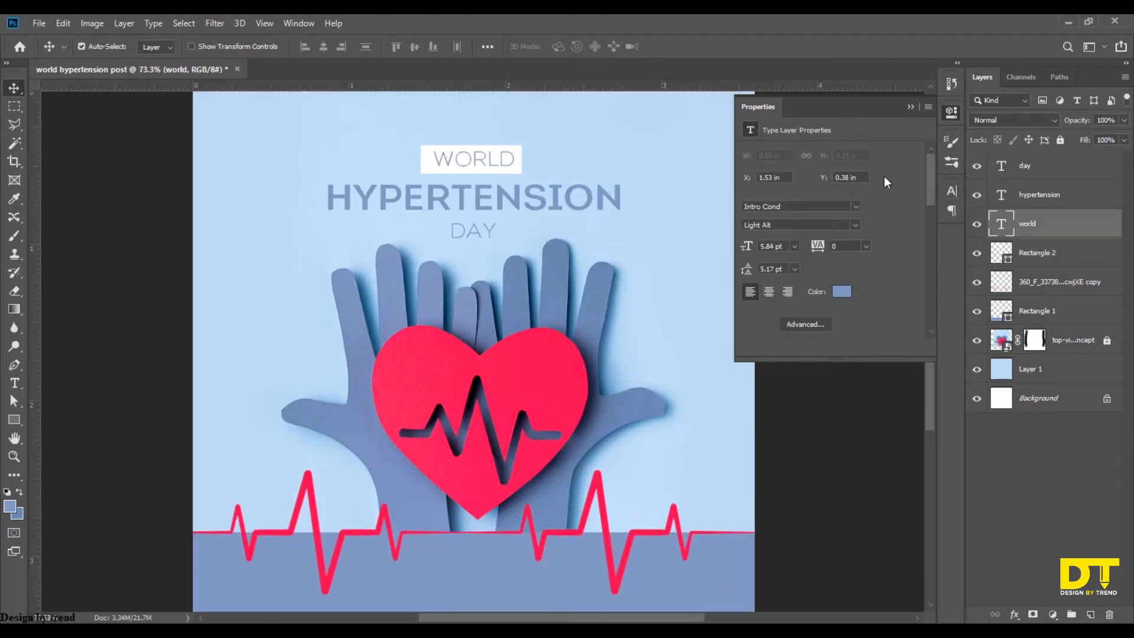
pyautogui.click(908, 108)
pyautogui.click(951, 190)
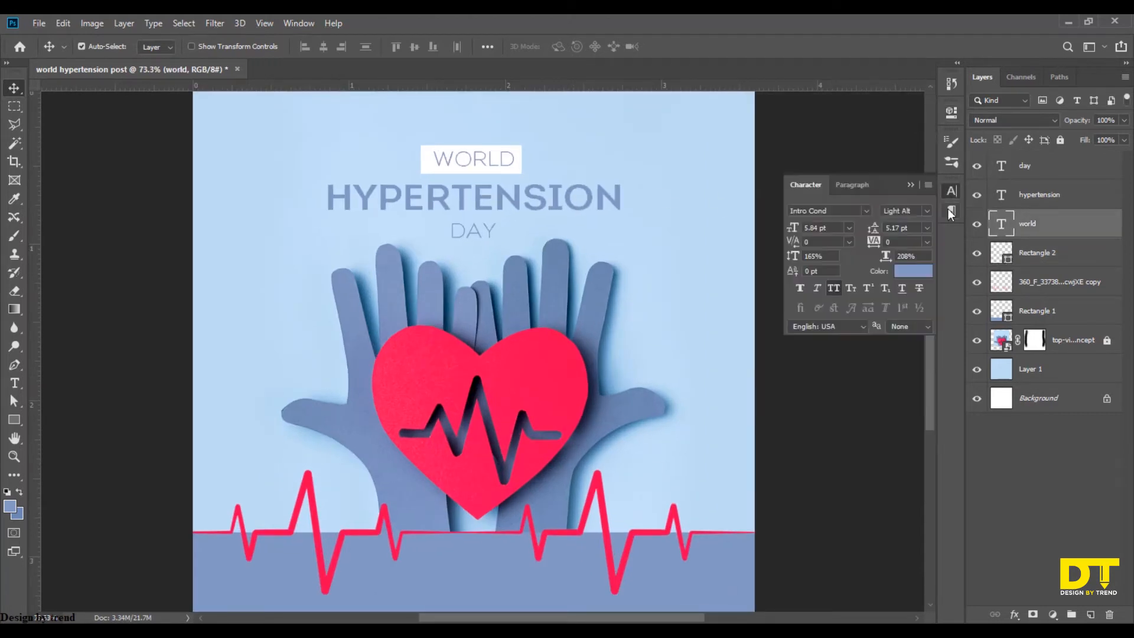
pyautogui.click(926, 211)
pyautogui.click(925, 292)
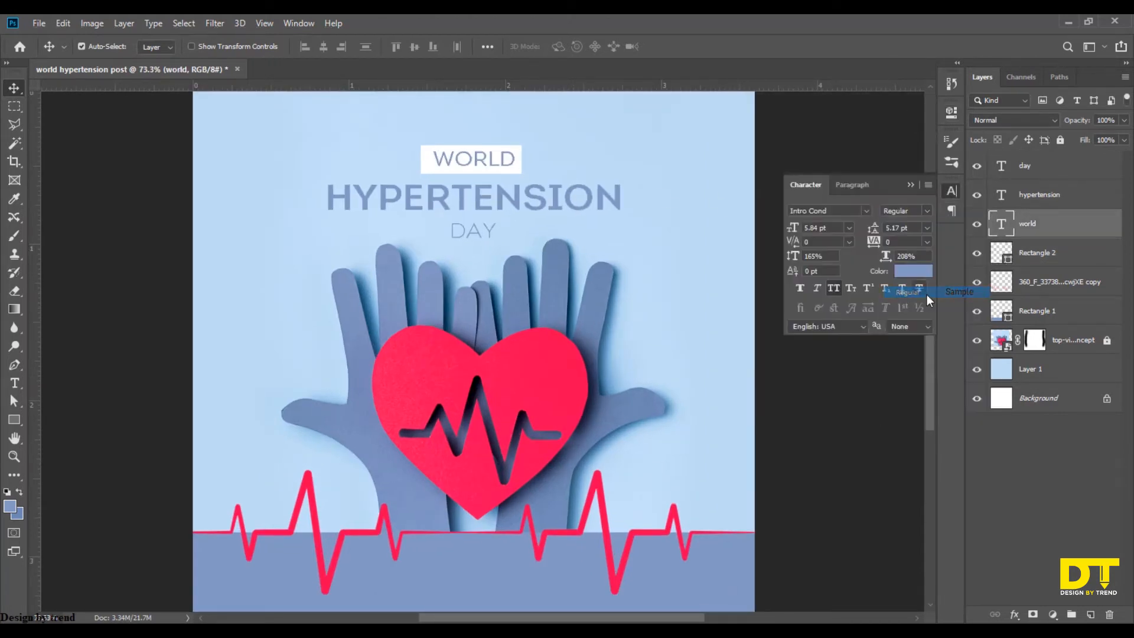
pyautogui.scroll(2, 509, 216)
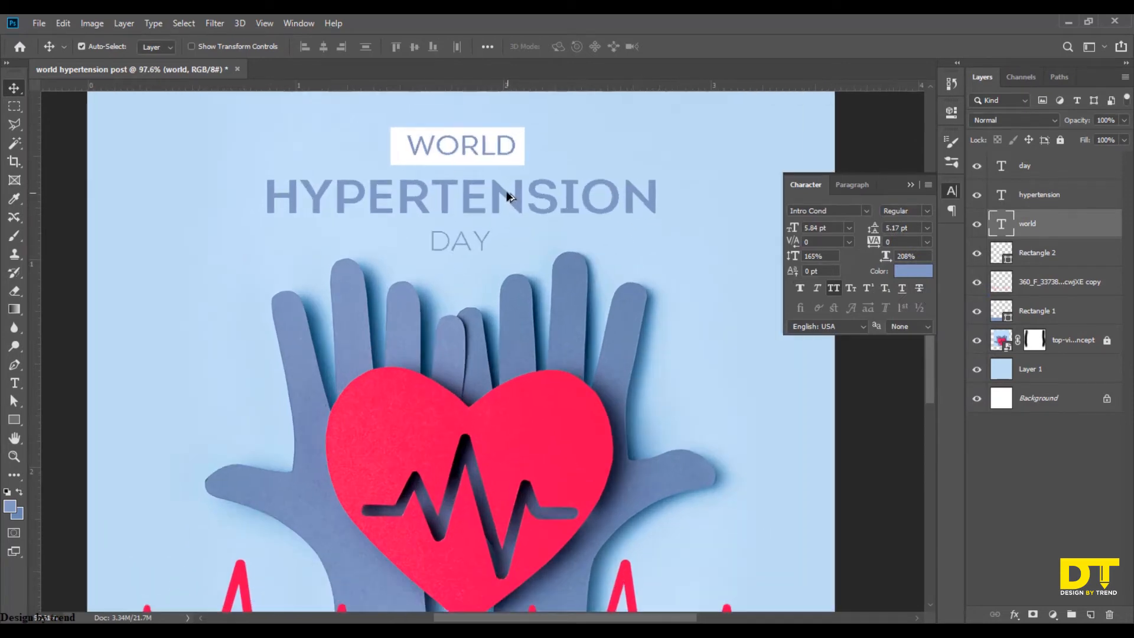
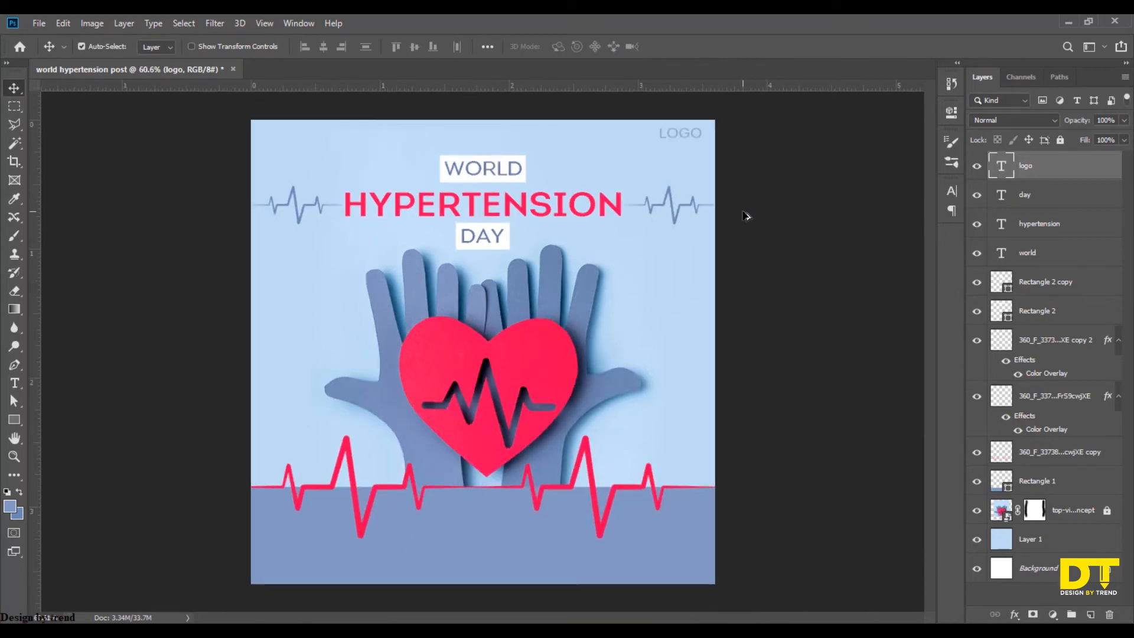
# - Scale the LOGO text down slightly and nudge it towards the canvas's right edge
pyautogui.hotkey('ctrl', 't')
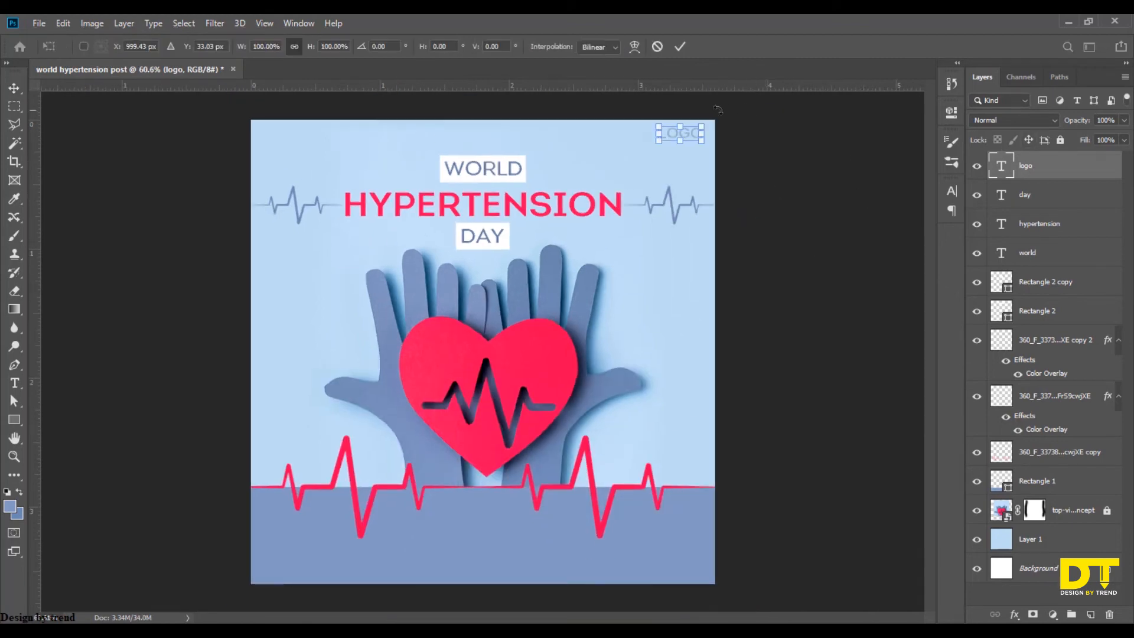
pyautogui.moveTo(707, 125); pyautogui.dragTo(699, 132)
pyautogui.click(680, 46)
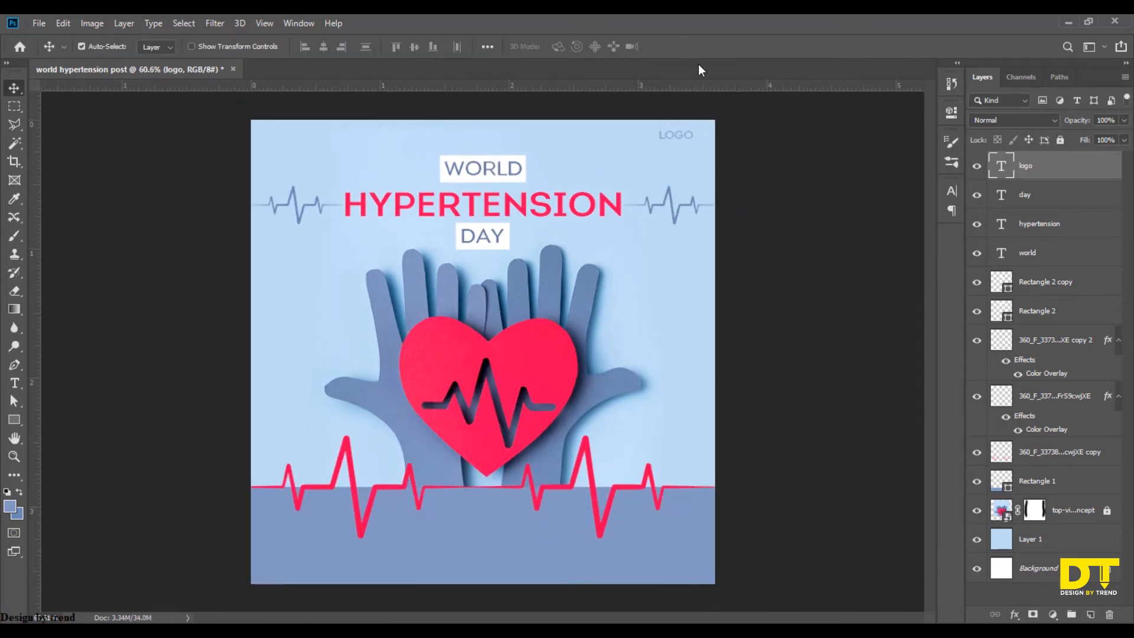
pyautogui.hotkey('shift', 'Right')
pyautogui.hotkey('shift', 'Right')
pyautogui.hotkey('shift', 'Right')
pyautogui.click(792, 148)
# - Draw a 120 × 157 px rectangle in the lower band's middle, with white fill and no stroke
pyautogui.click(14, 420)
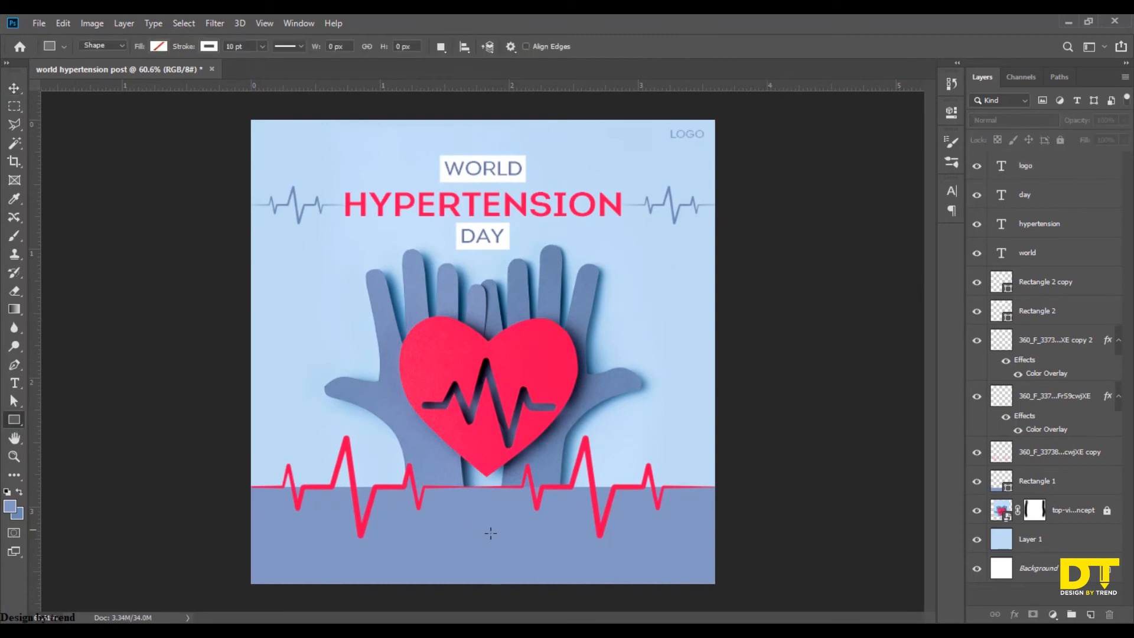
pyautogui.moveTo(458, 504); pyautogui.dragTo(508, 572)
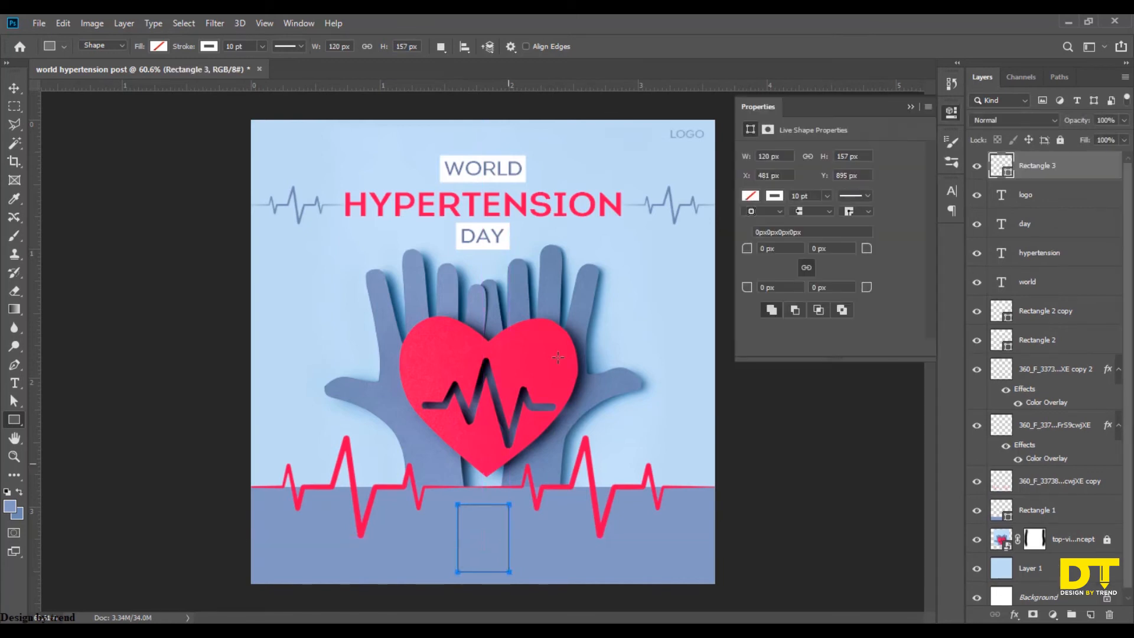
pyautogui.click(210, 46)
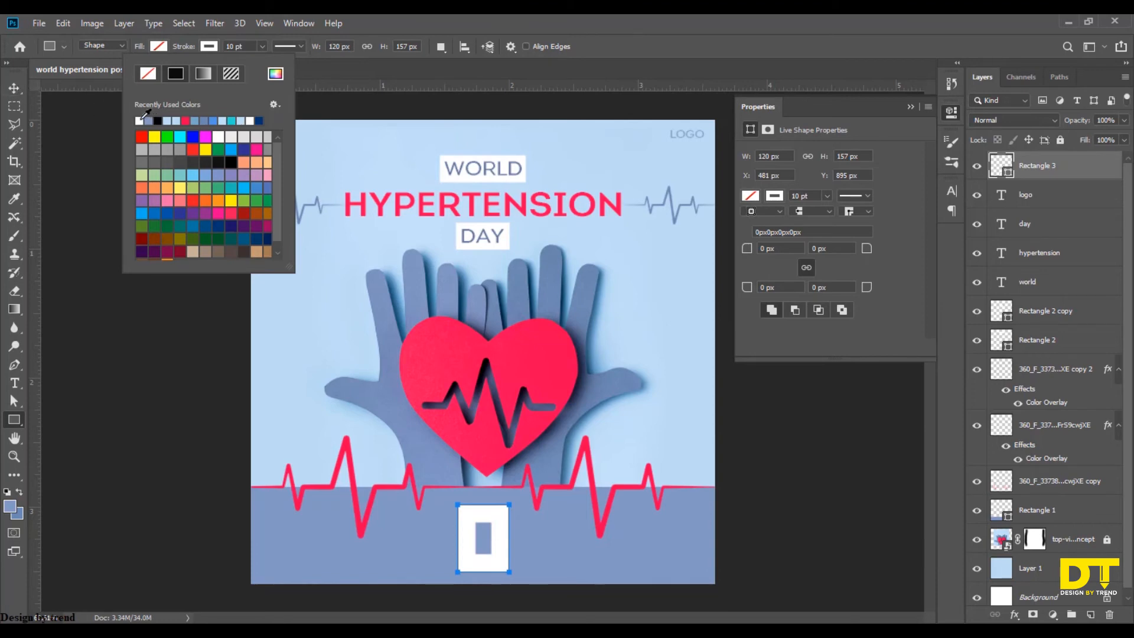
pyautogui.click(208, 49)
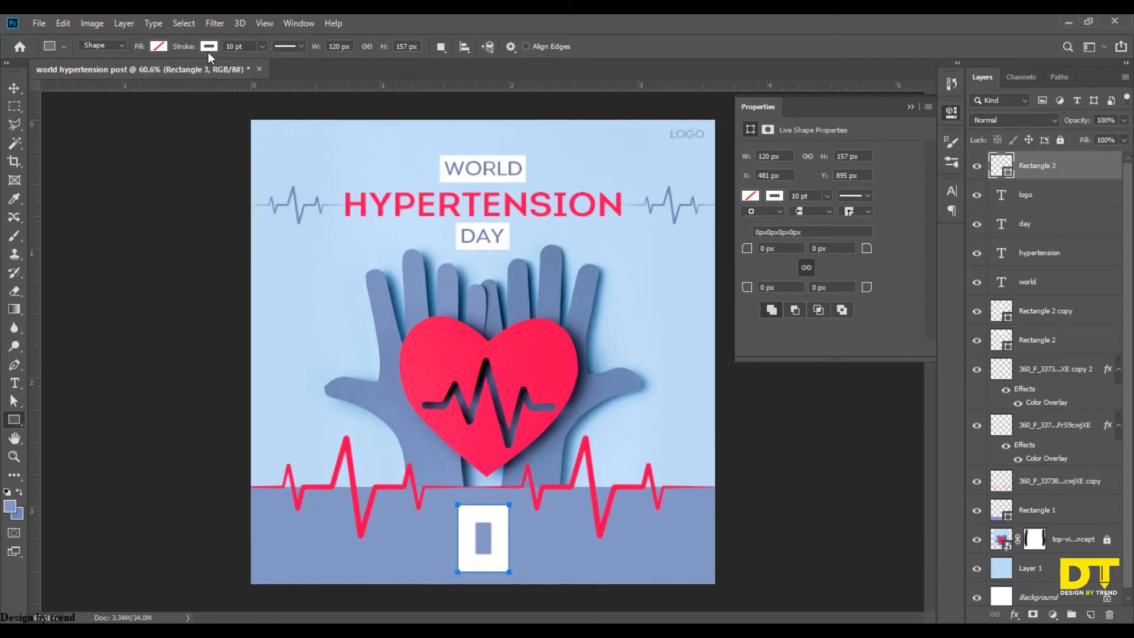
pyautogui.click(207, 49)
pyautogui.click(154, 73)
pyautogui.click(158, 47)
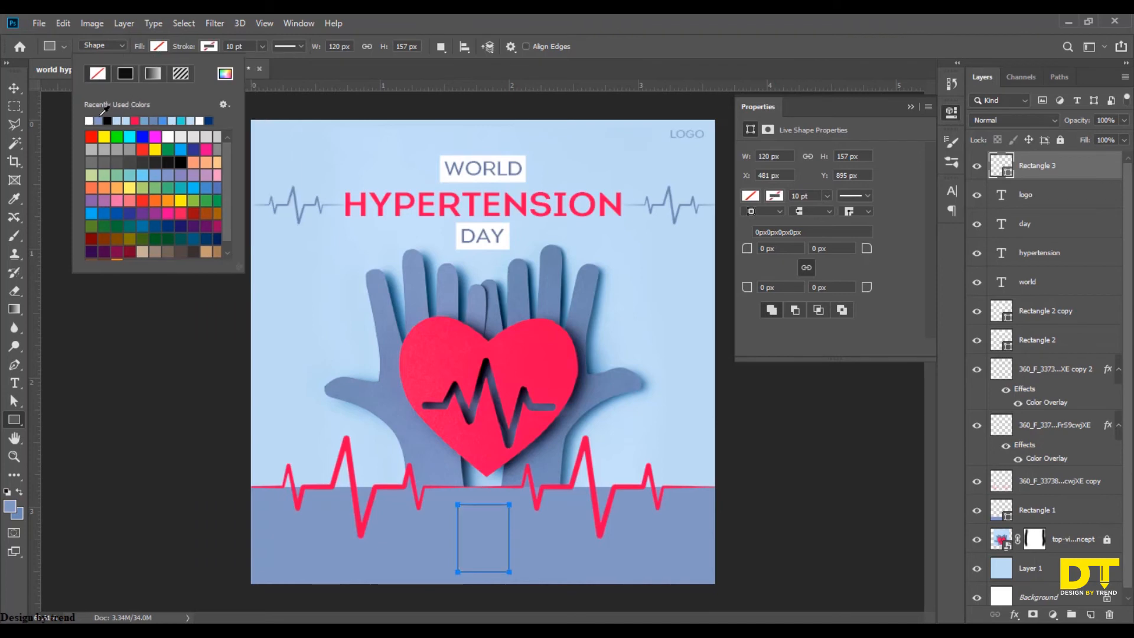
pyautogui.click(90, 120)
pyautogui.click(15, 88)
pyautogui.click(148, 147)
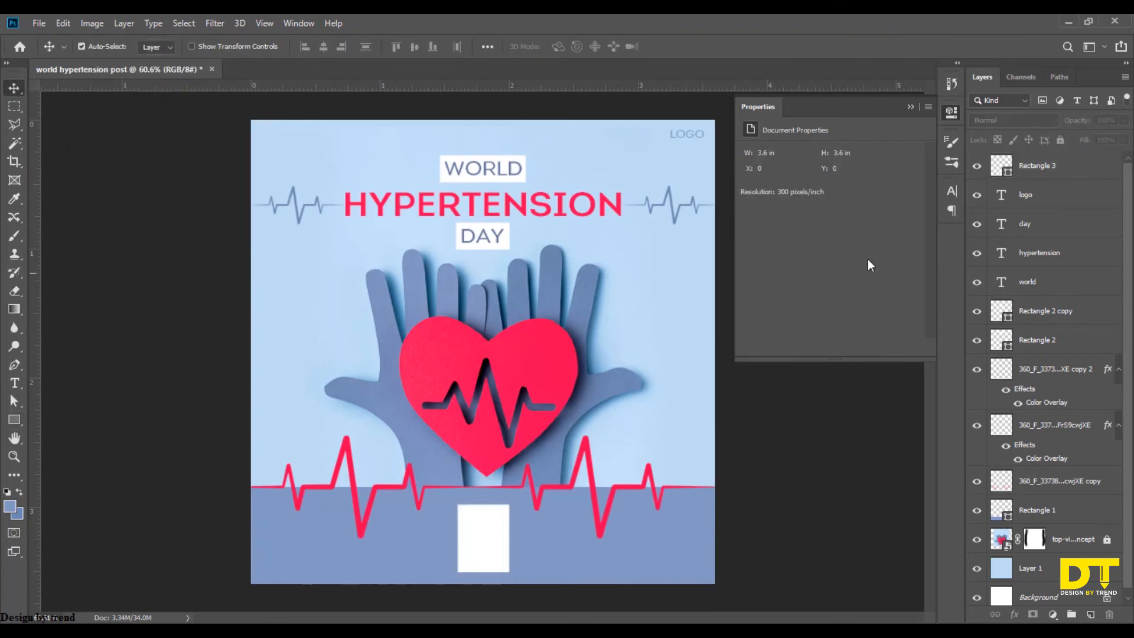
# - Centre the white date rectangle horizontally on the canvas by aligning it with the Background layer
pyautogui.moveTo(1128, 200); pyautogui.dragTo(1131, 253)
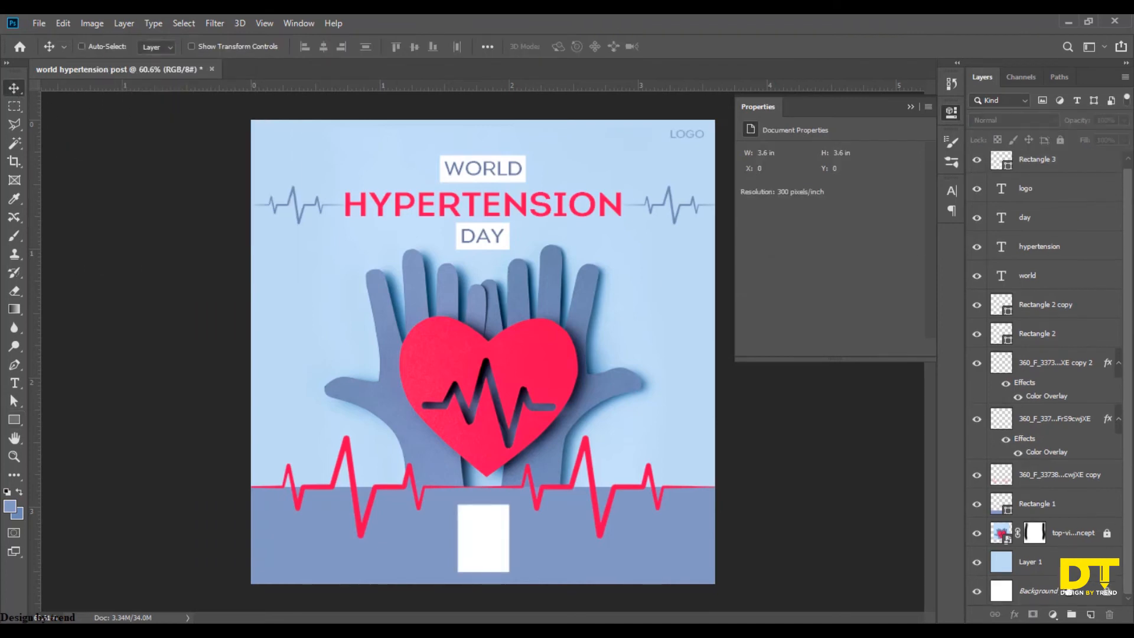
pyautogui.click(1068, 593)
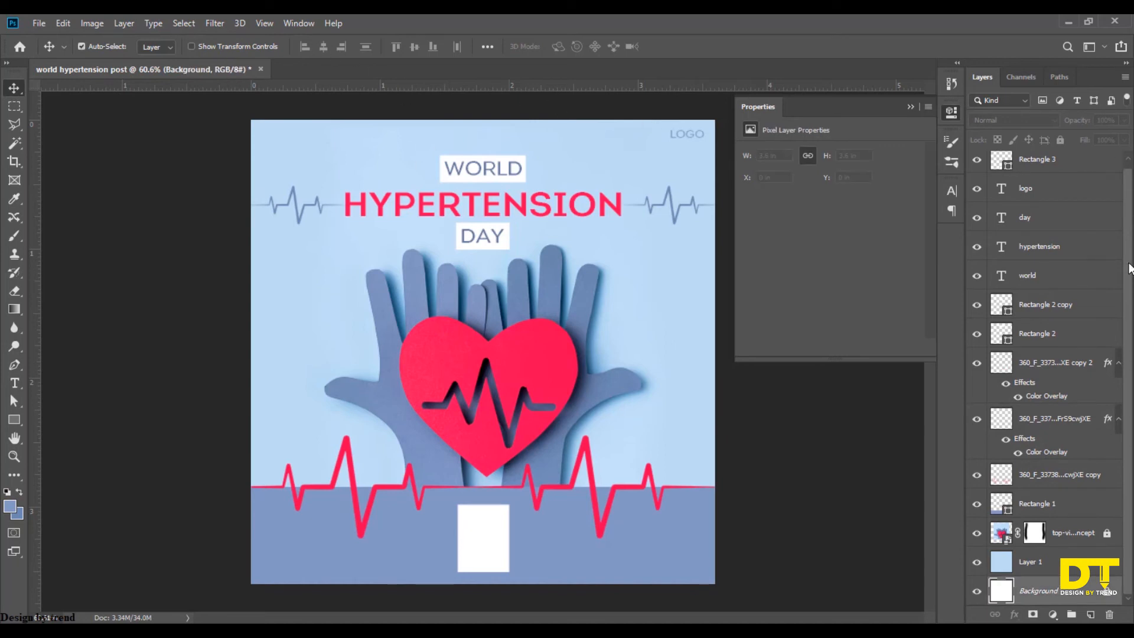
pyautogui.moveTo(1130, 268); pyautogui.dragTo(1127, 177)
pyautogui.click(1065, 172)
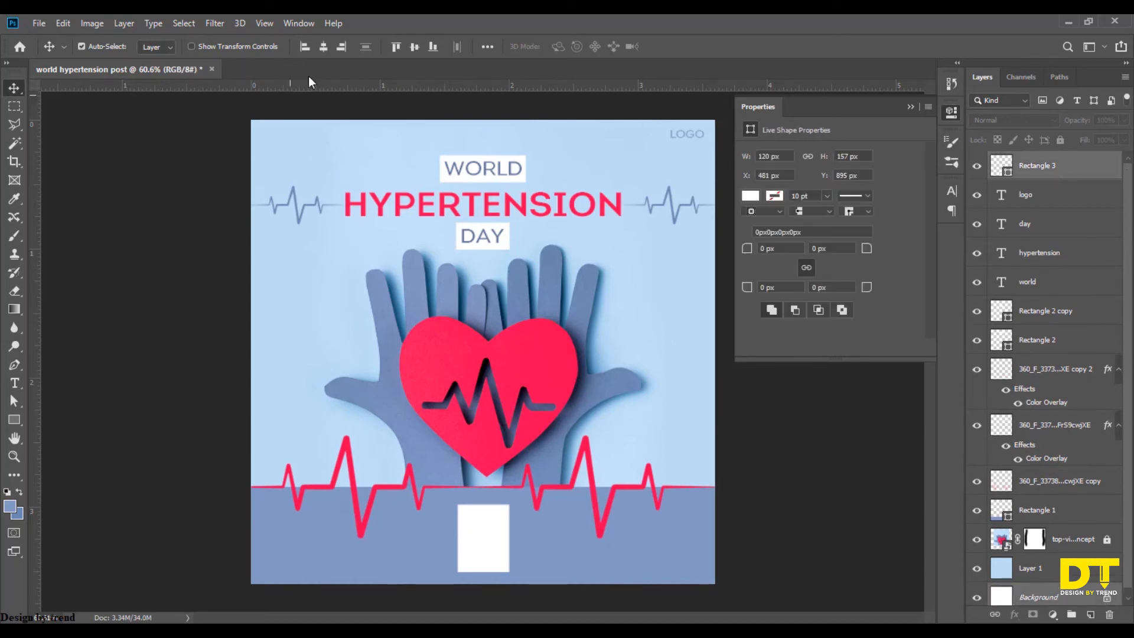
pyautogui.click(326, 46)
pyautogui.click(818, 465)
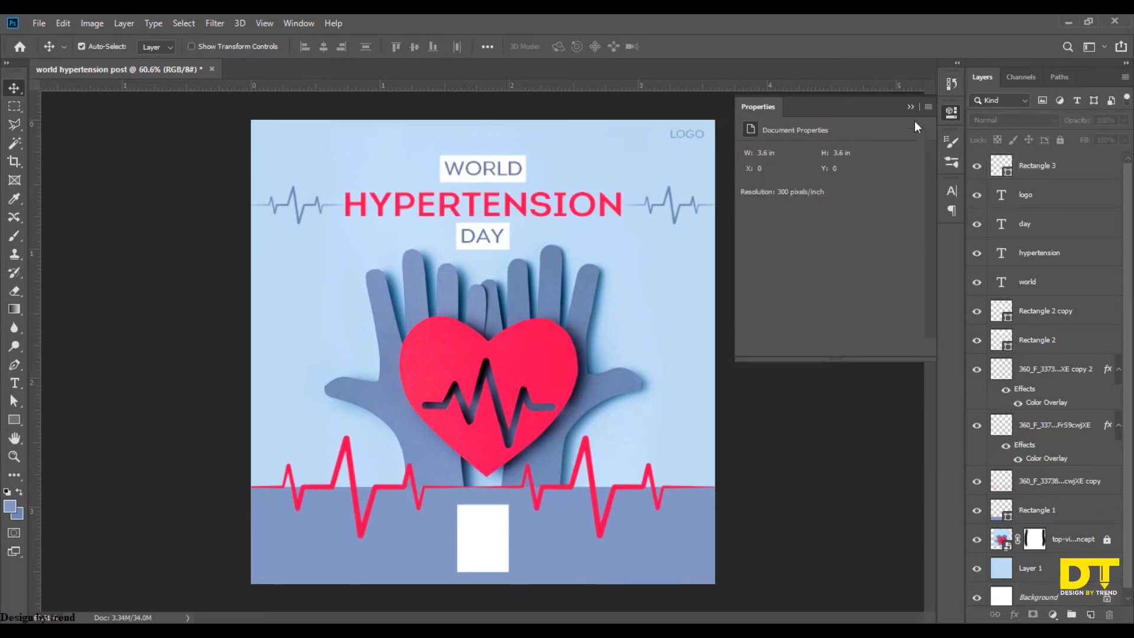
pyautogui.click(910, 108)
# - Add the text 17 in the lower band beside the white rectangle
pyautogui.scroll(5, 557, 547)
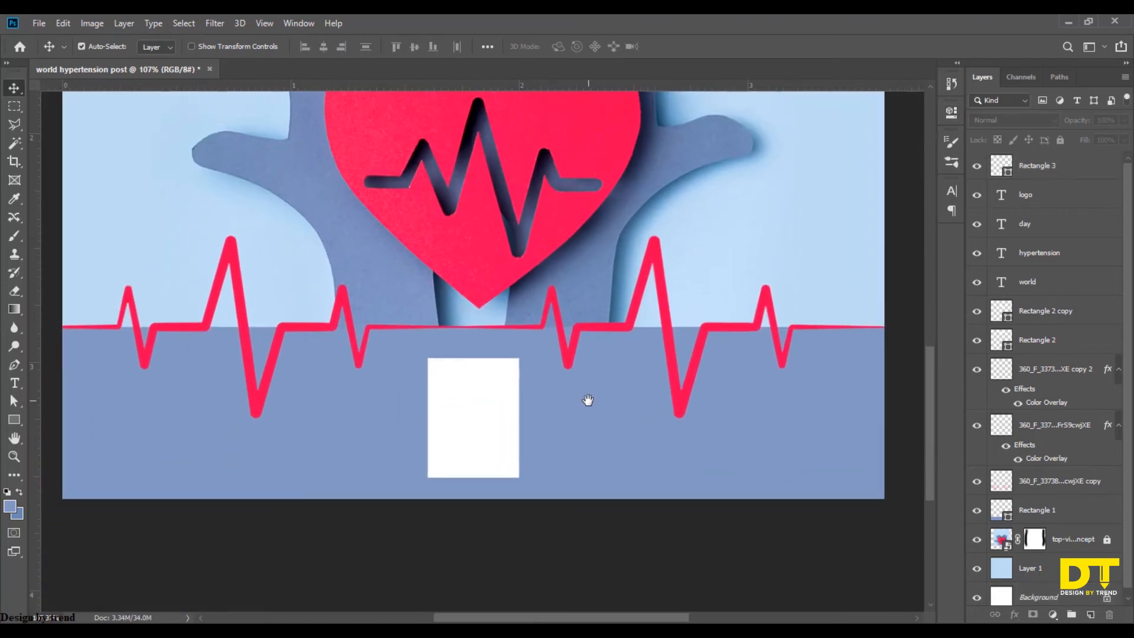
pyautogui.click(14, 383)
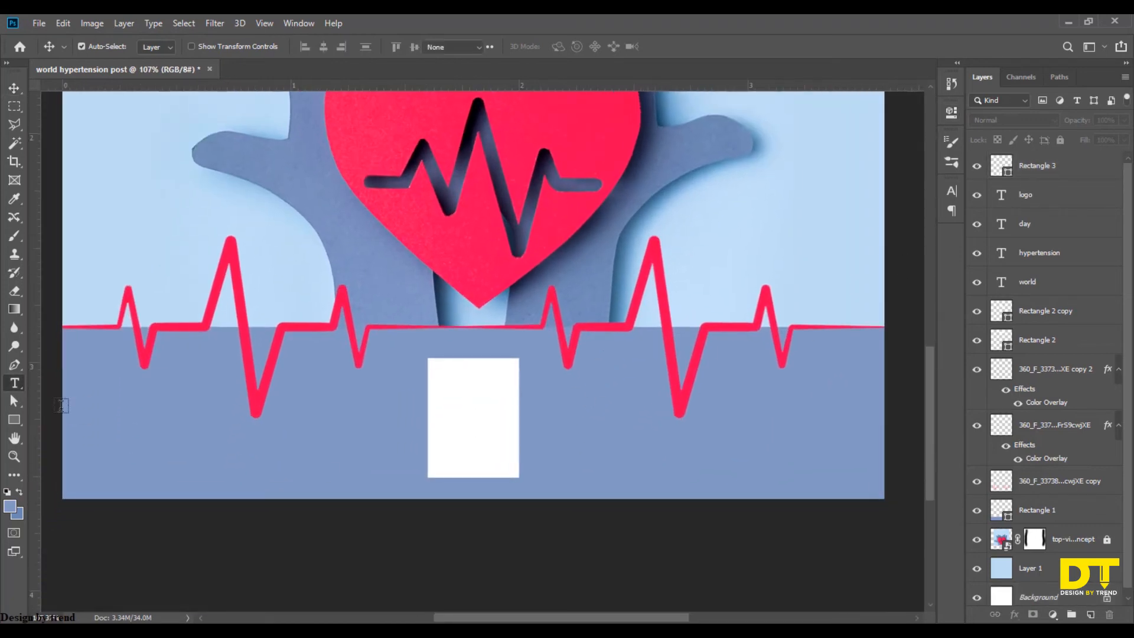
pyautogui.click(348, 410)
pyautogui.press('BackSpace')
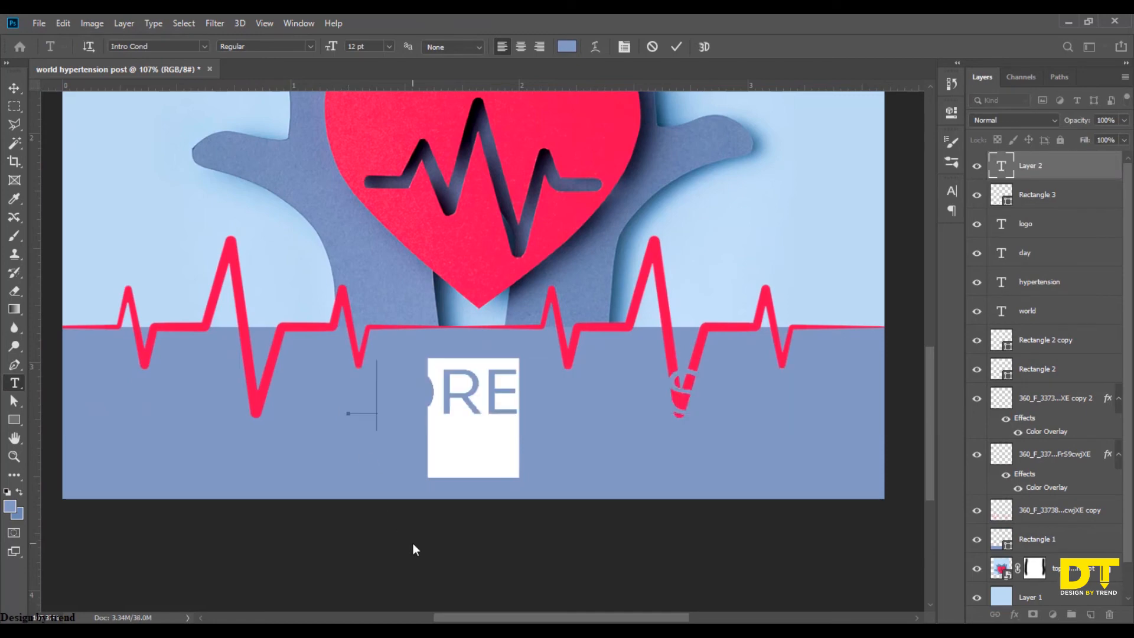
pyautogui.click(15, 88)
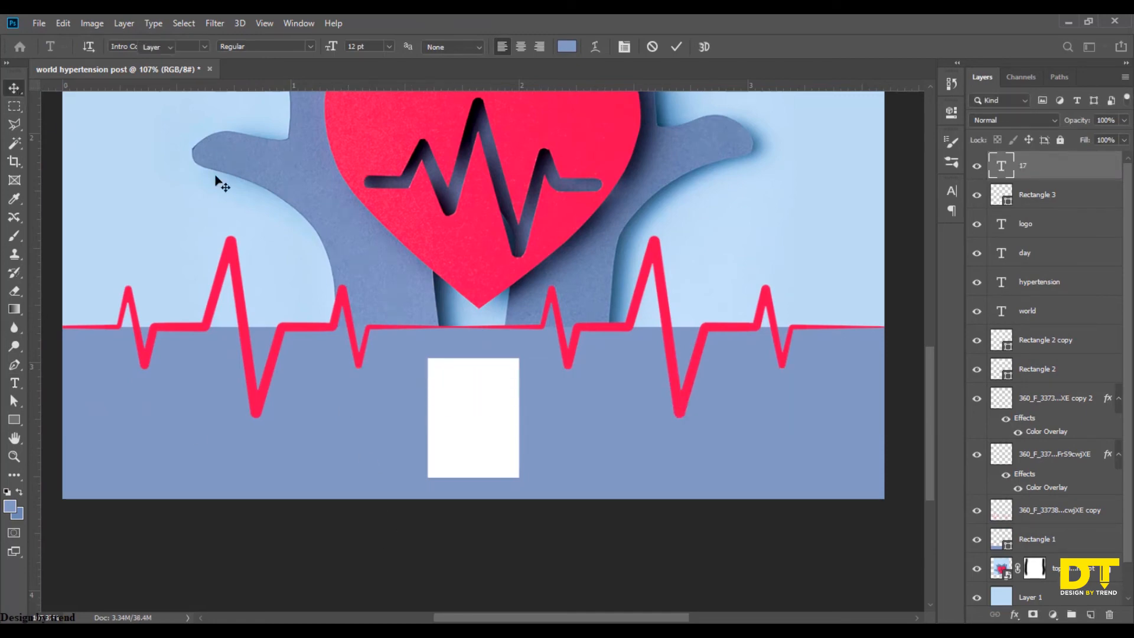
# - Recolour the 17 text with the red sampled from the heart and move it into the white rectangle's upper part
pyautogui.click(951, 191)
pyautogui.click(903, 271)
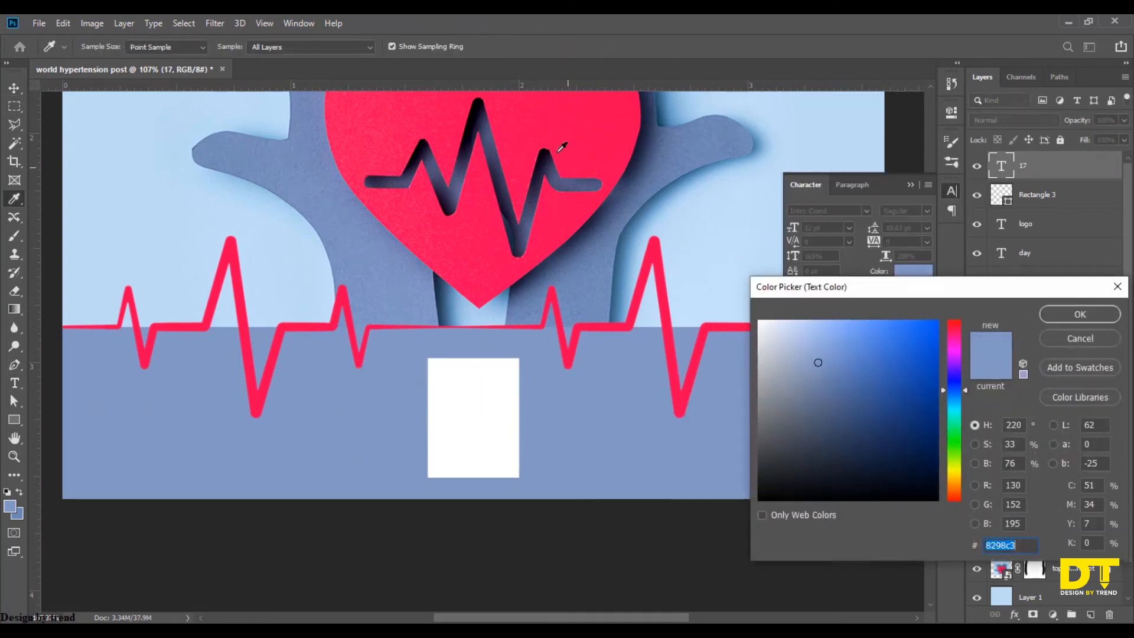
pyautogui.click(588, 138)
pyautogui.click(1081, 319)
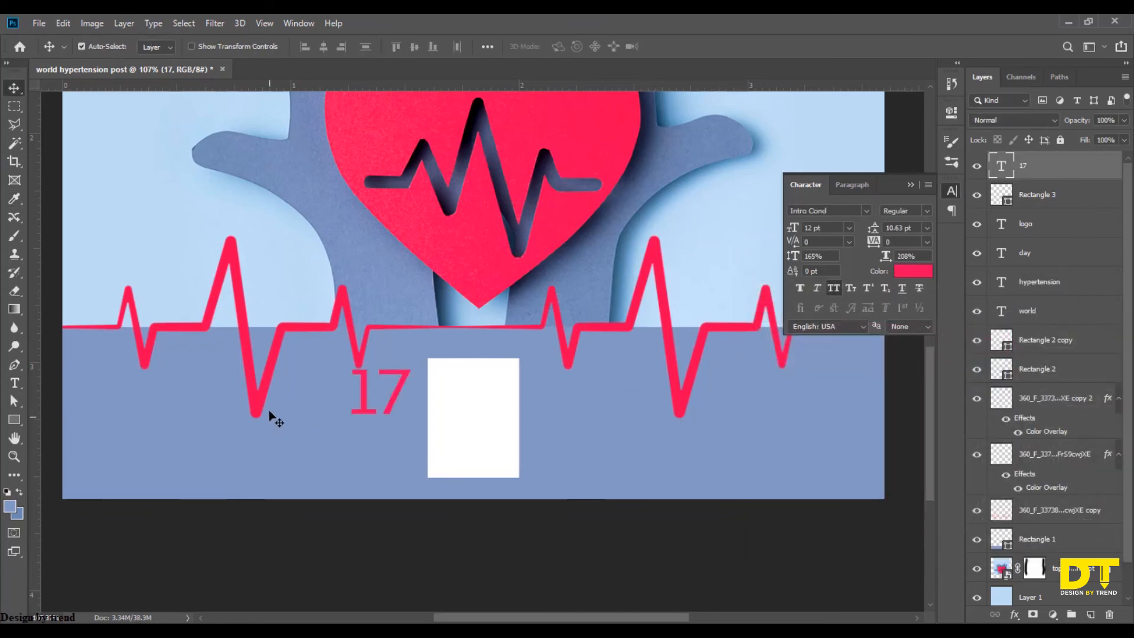
pyautogui.moveTo(394, 398); pyautogui.dragTo(486, 397)
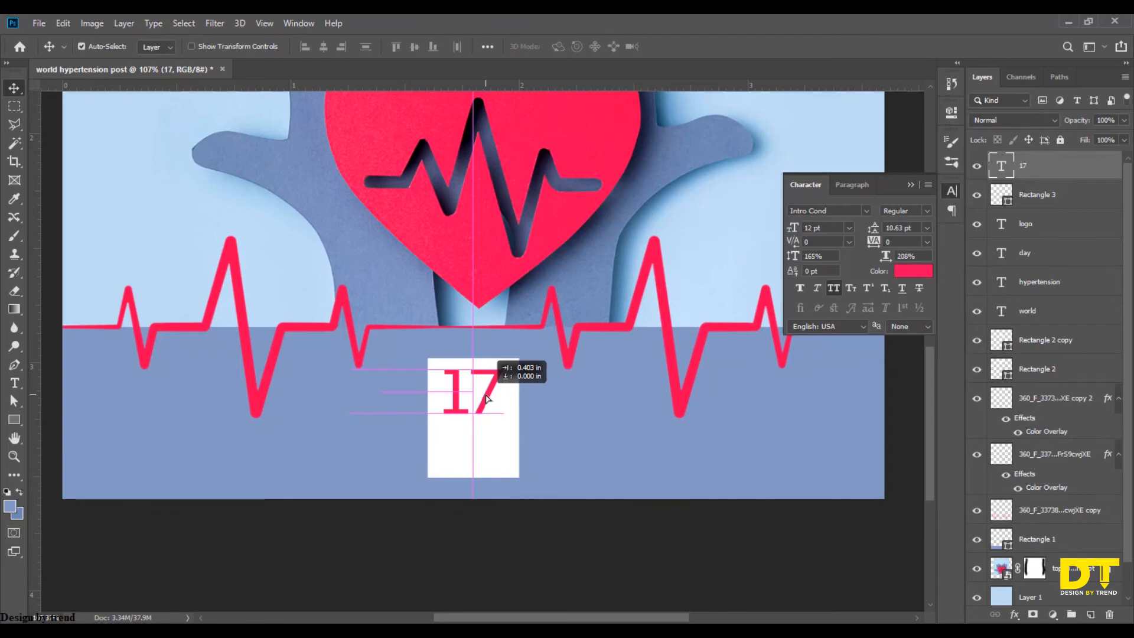
# - Duplicate the 17 text beside the white rectangle and change the copy to MAY
pyautogui.moveTo(486, 399); pyautogui.dragTo(653, 458)
pyautogui.press('t')
pyautogui.press('BackSpace')
pyautogui.press('BackSpace')
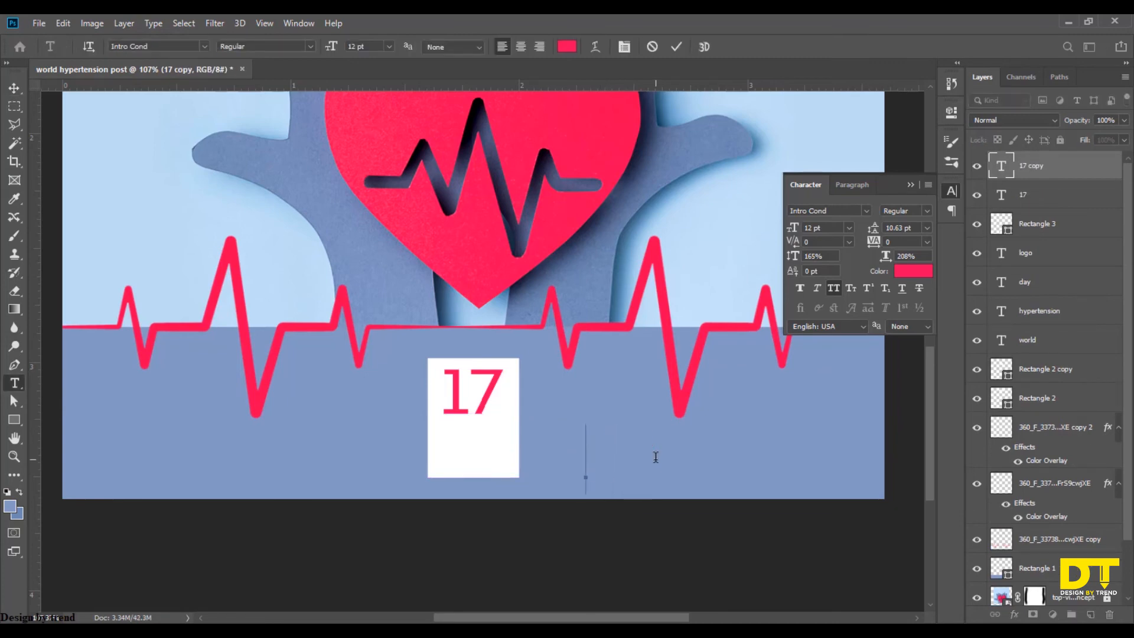
pyautogui.write('MAY')
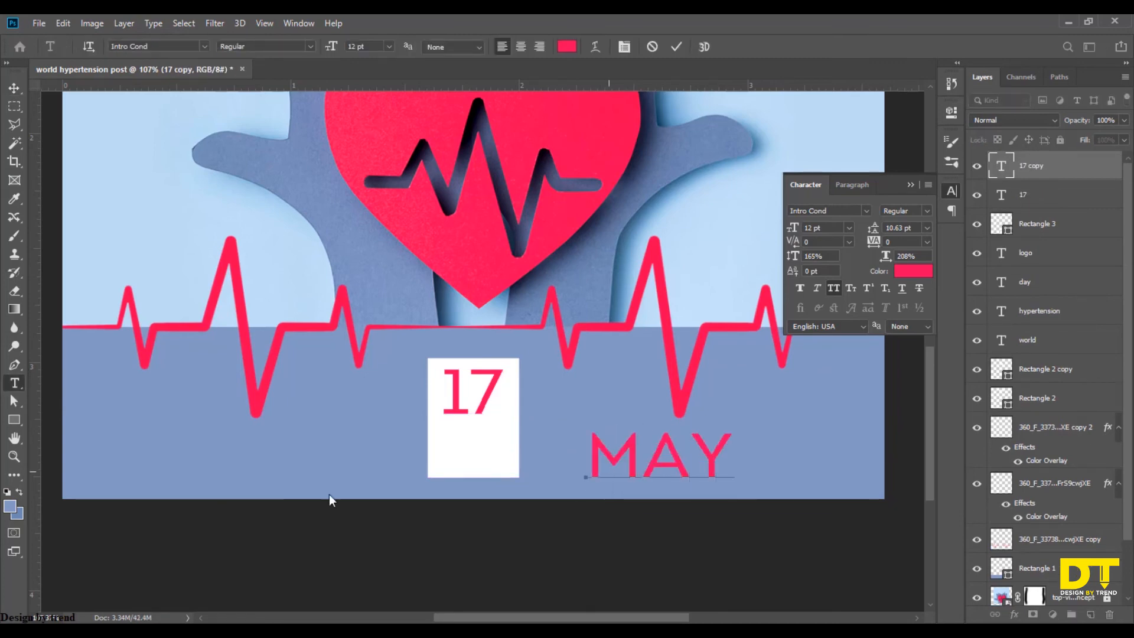
pyautogui.click(15, 88)
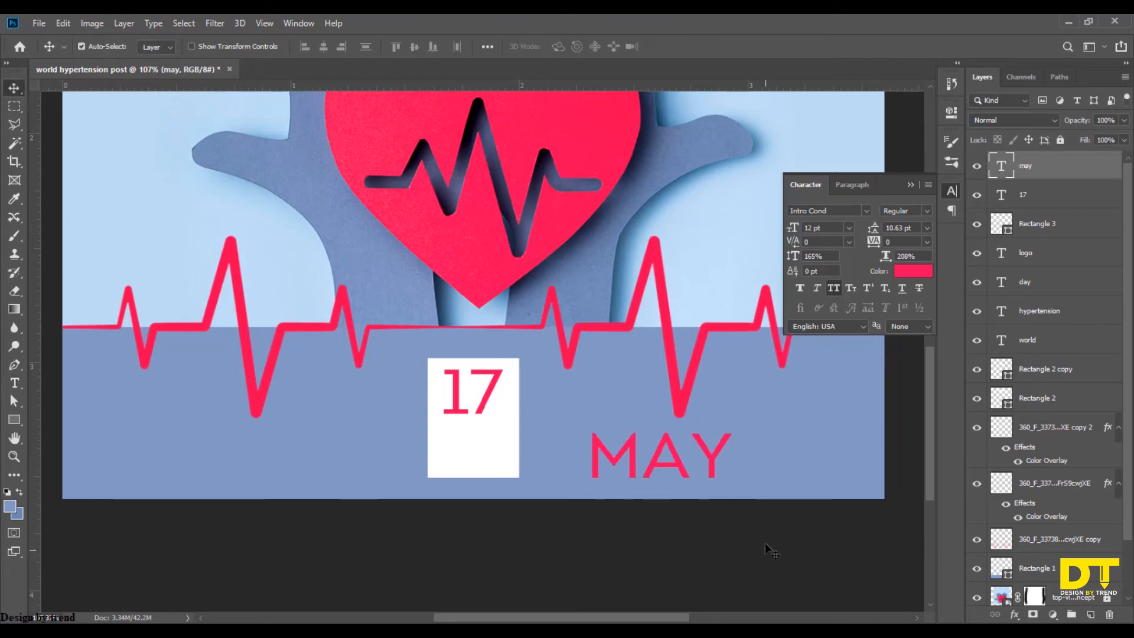
# - Scale the MAY text to about 46% and place it beneath 17 inside the white rectangle
pyautogui.hotkey('ctrl', 't')
pyautogui.moveTo(734, 421); pyautogui.dragTo(633, 443)
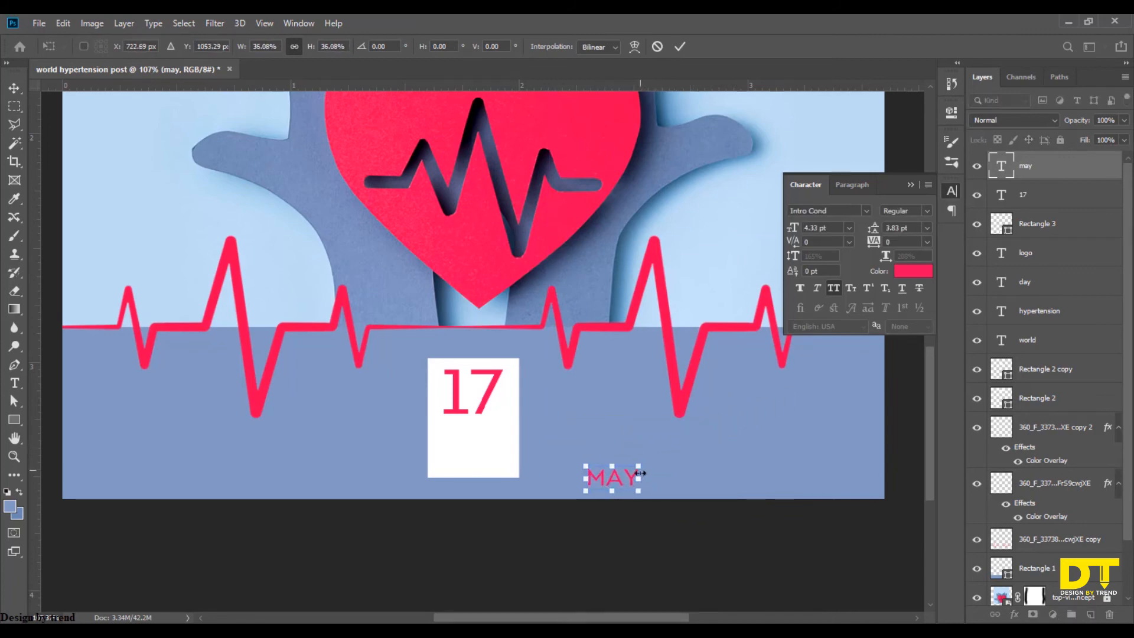
pyautogui.moveTo(631, 486); pyautogui.dragTo(511, 434)
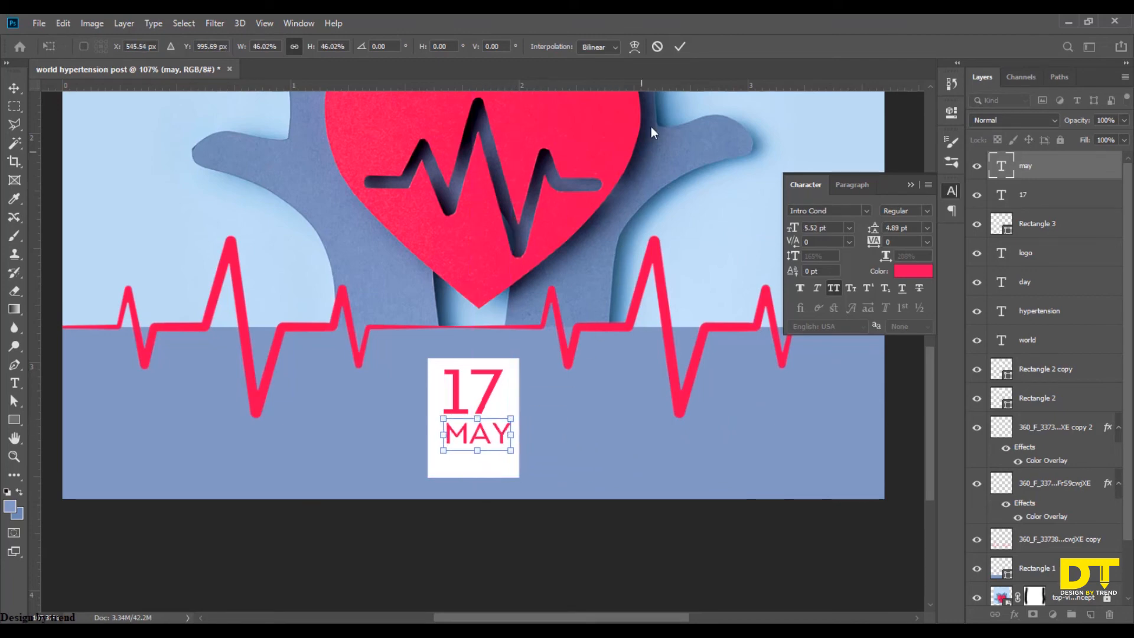
pyautogui.click(679, 46)
# - Nudge the MAY text down and left so it sits centred in the white rectangle with a gap below 17
pyautogui.press('Down')
pyautogui.press('Down')
pyautogui.press('Down')
pyautogui.press('Down')
pyautogui.press('Down')
pyautogui.press('Down')
pyautogui.press('Down')
pyautogui.press('Down')
pyautogui.press('Down')
pyautogui.press('Down')
pyautogui.press('Down')
pyautogui.press('Down')
pyautogui.press('Down')
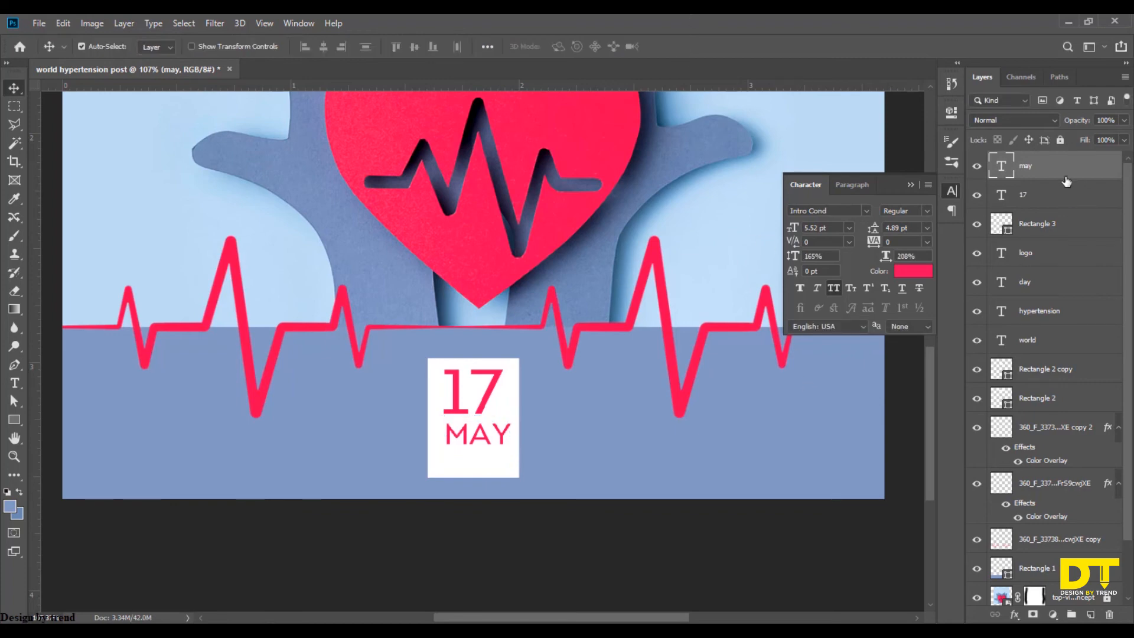
pyautogui.press('Left')
pyautogui.press('Left')
pyautogui.press('Left')
pyautogui.press('Left')
pyautogui.press('Left')
pyautogui.press('Left')
pyautogui.press('Left')
pyautogui.press('Left')
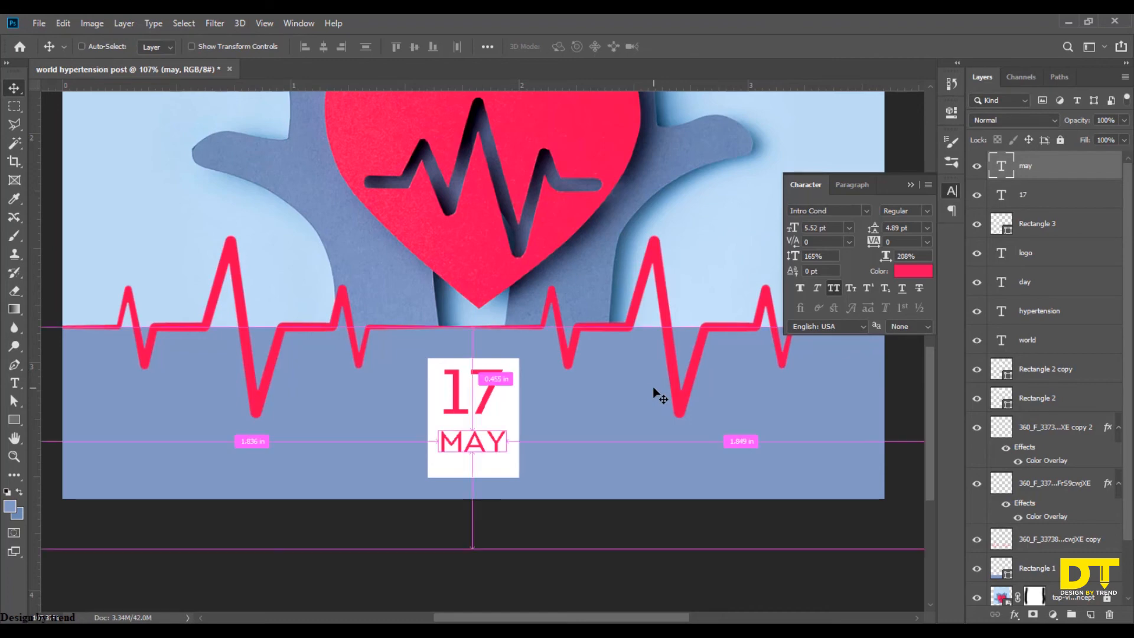
# - Enlarge the MAY text to about 117% and nudge it left to recentre it under 17
pyautogui.hotkey('ctrl', 't')
pyautogui.moveTo(509, 421); pyautogui.dragTo(517, 412)
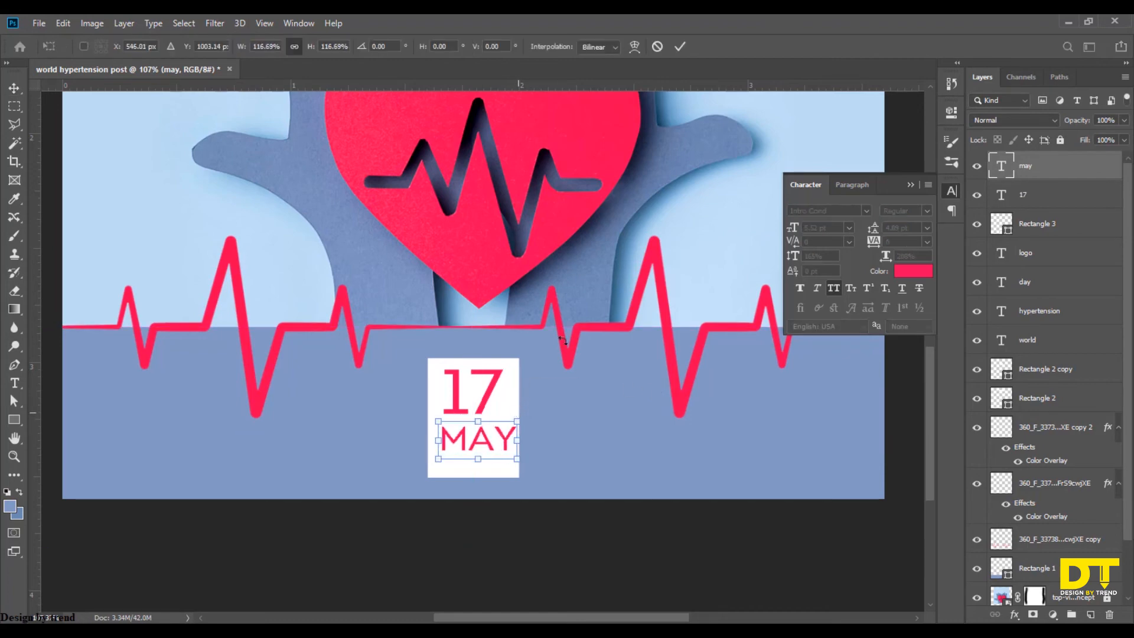
pyautogui.click(680, 47)
pyautogui.press('Left')
pyautogui.press('Left')
pyautogui.press('Left')
pyautogui.press('Left')
pyautogui.press('Left')
pyautogui.press('Left')
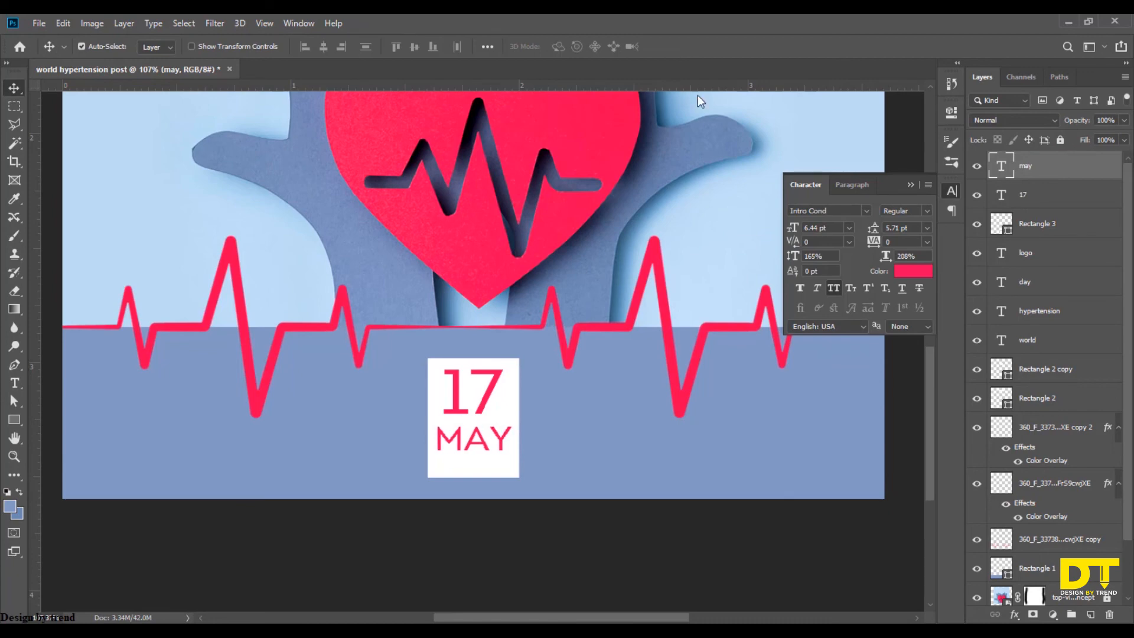
# - Duplicate the MAY text beside the white rectangle and change the copy to 2021
pyautogui.moveTo(504, 447); pyautogui.dragTo(617, 456)
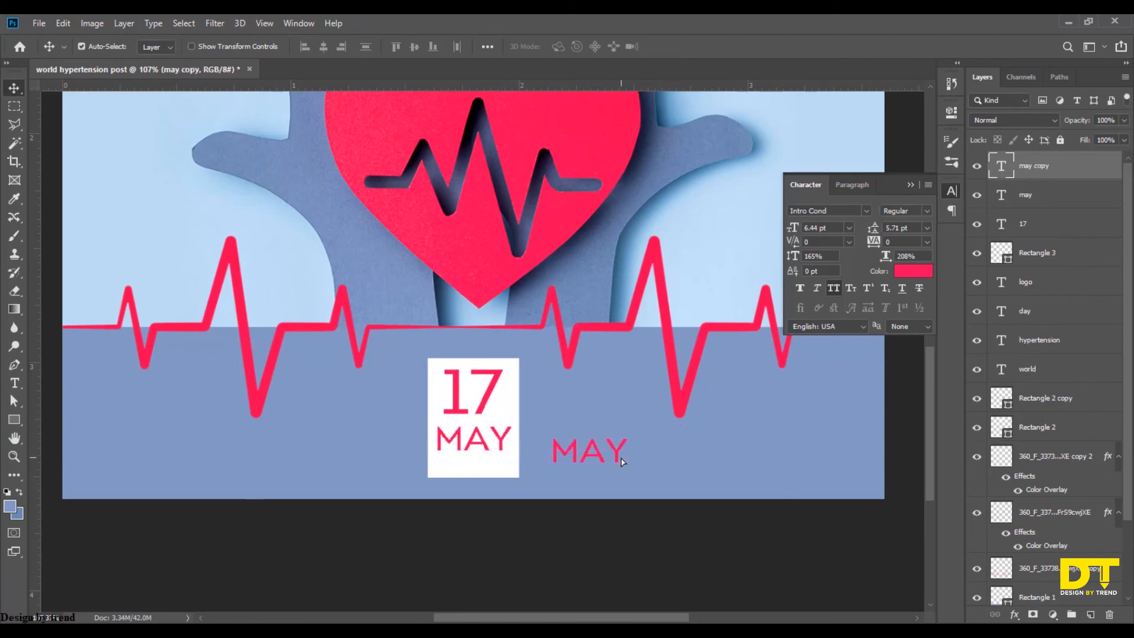
pyautogui.press('t')
pyautogui.moveTo(550, 448); pyautogui.dragTo(651, 447)
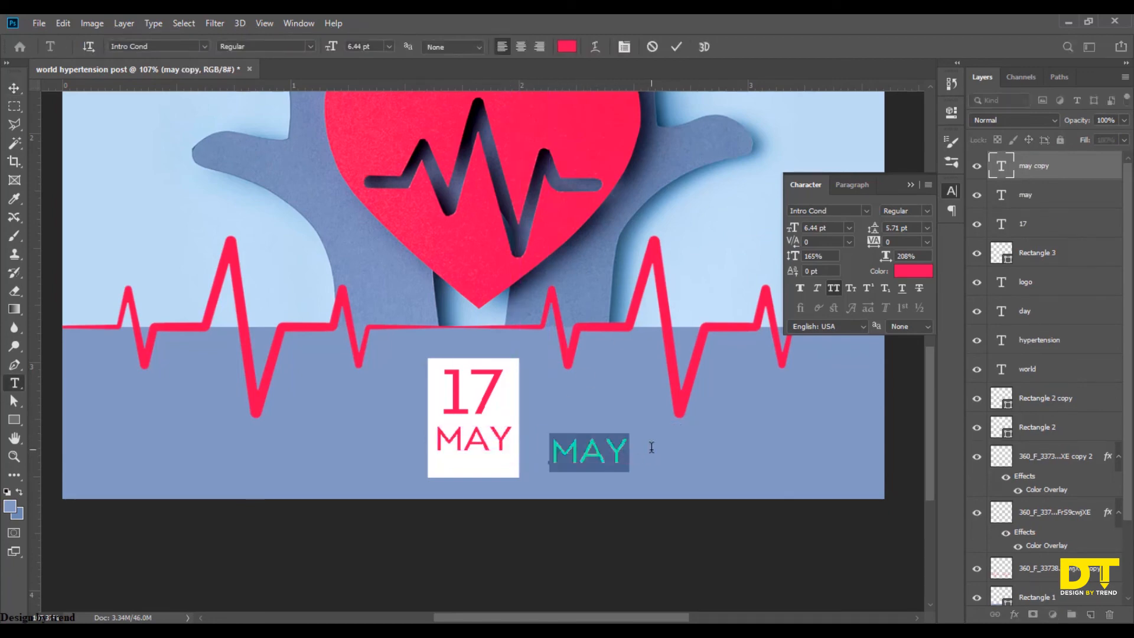
pyautogui.write('2021')
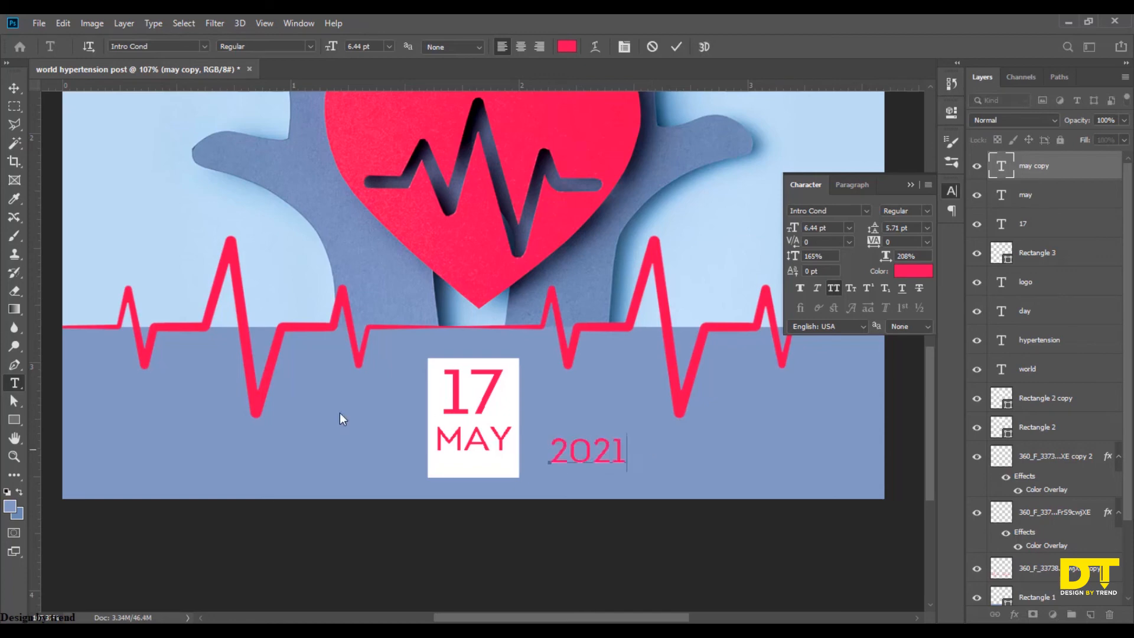
pyautogui.click(8, 87)
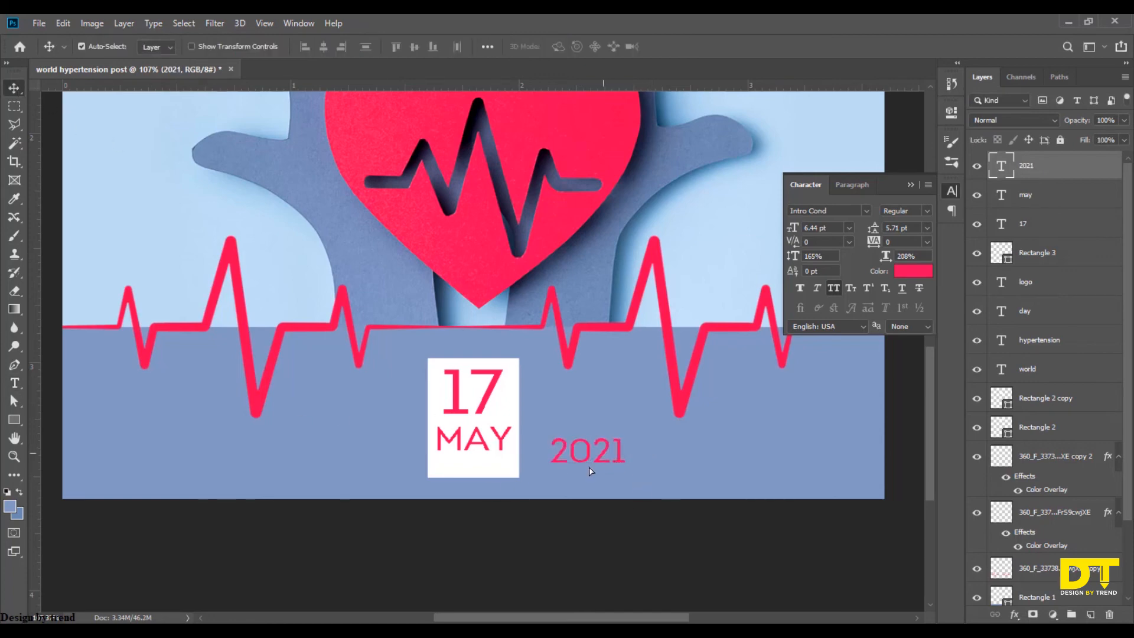
# - Move the 2021 text beneath MAY in the white rectangle and scale it down to about 4 pt
pyautogui.moveTo(591, 471); pyautogui.dragTo(483, 466)
pyautogui.hotkey('ctrl', 't')
pyautogui.click(680, 46)
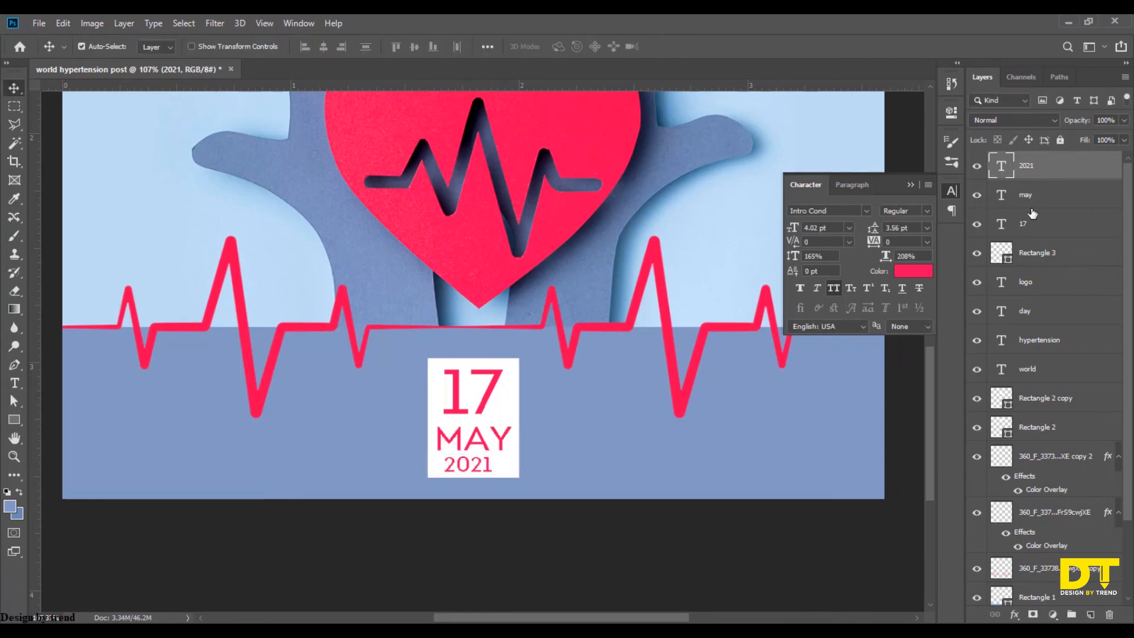
# - Duplicate the white date rectangle and fill the copy with the pinkish red sampled from the heart
pyautogui.click(1061, 254)
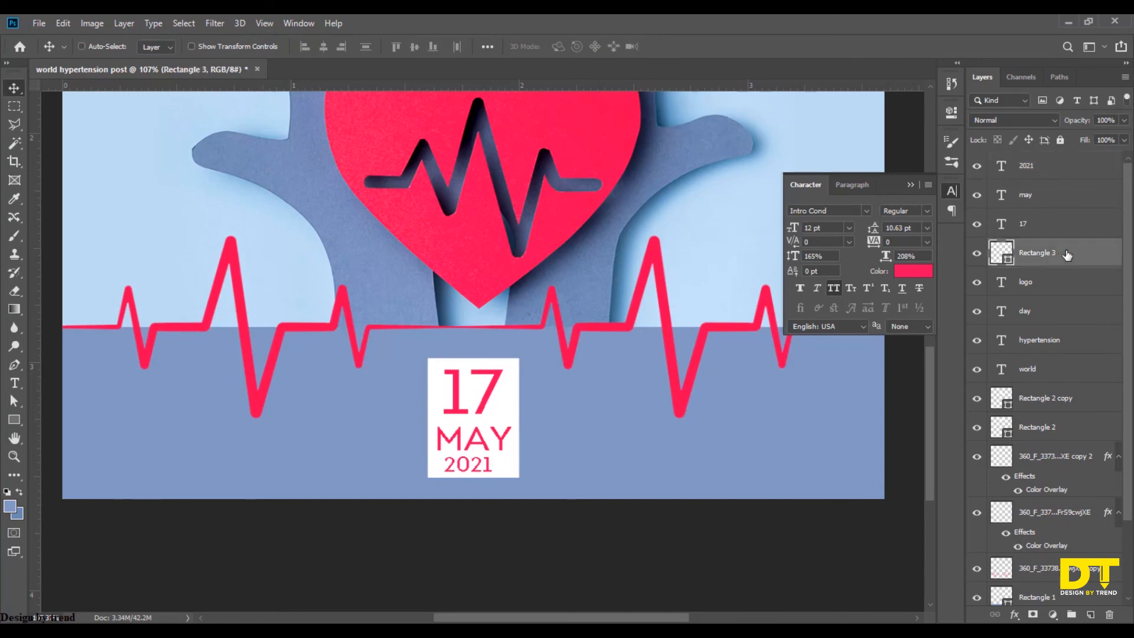
pyautogui.hotkey('ctrl', 'j')
pyautogui.click(1073, 292)
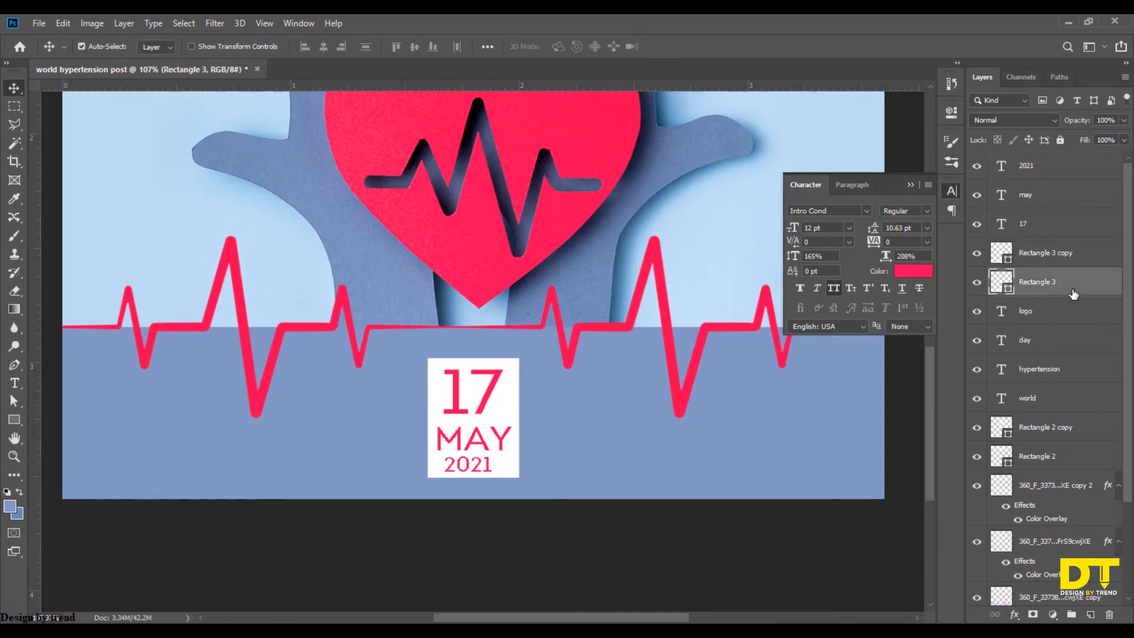
pyautogui.click(1058, 259)
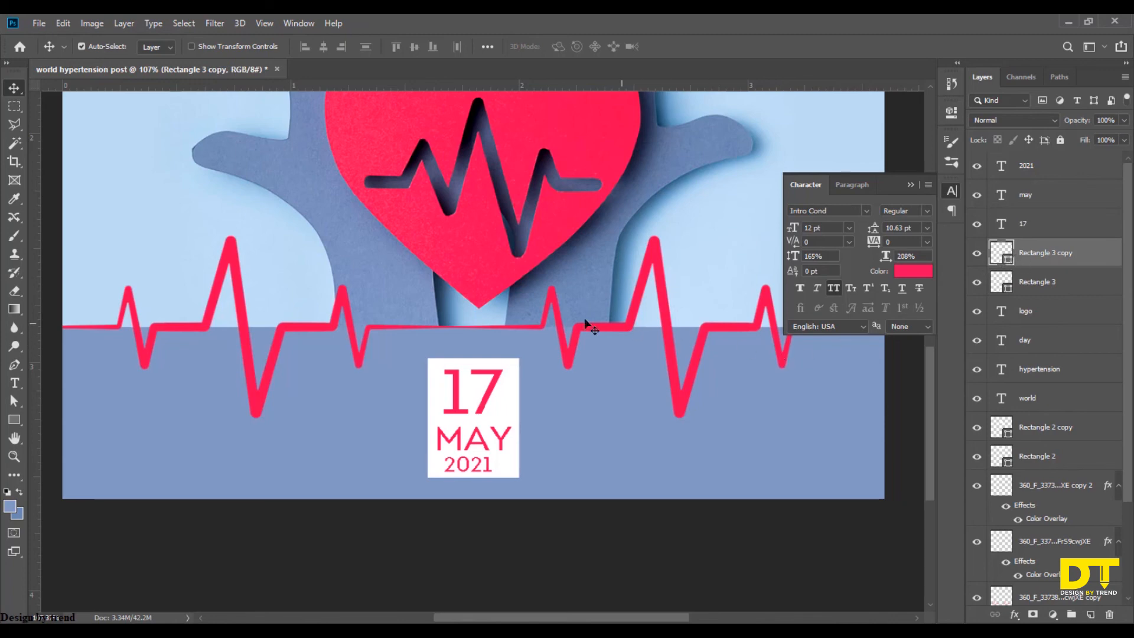
pyautogui.press('i')
pyautogui.click(538, 140)
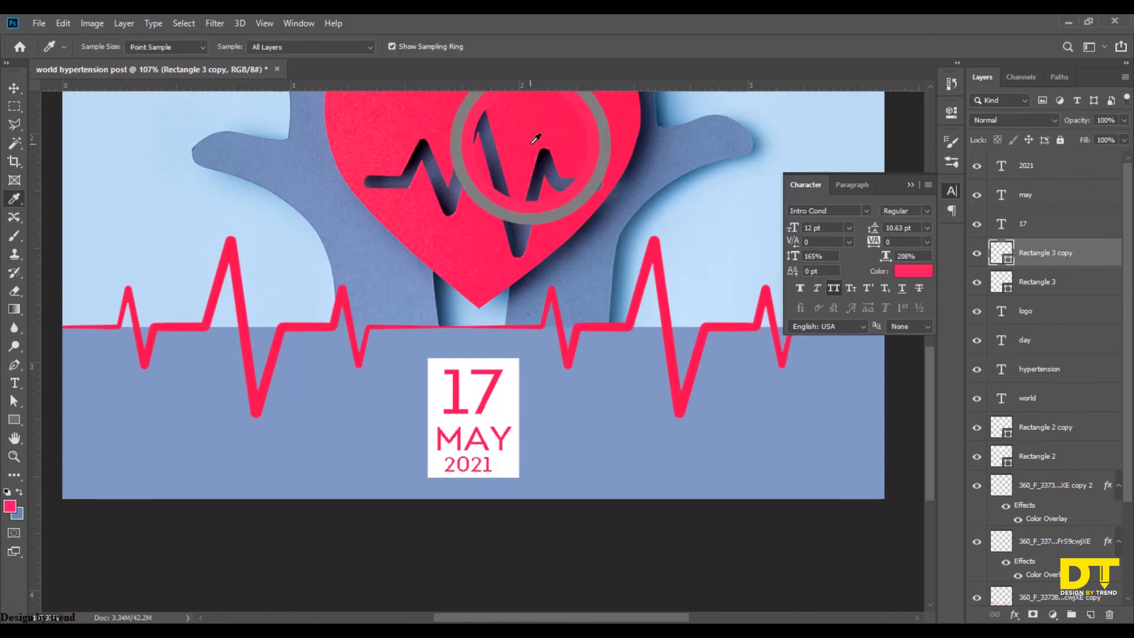
pyautogui.click(14, 88)
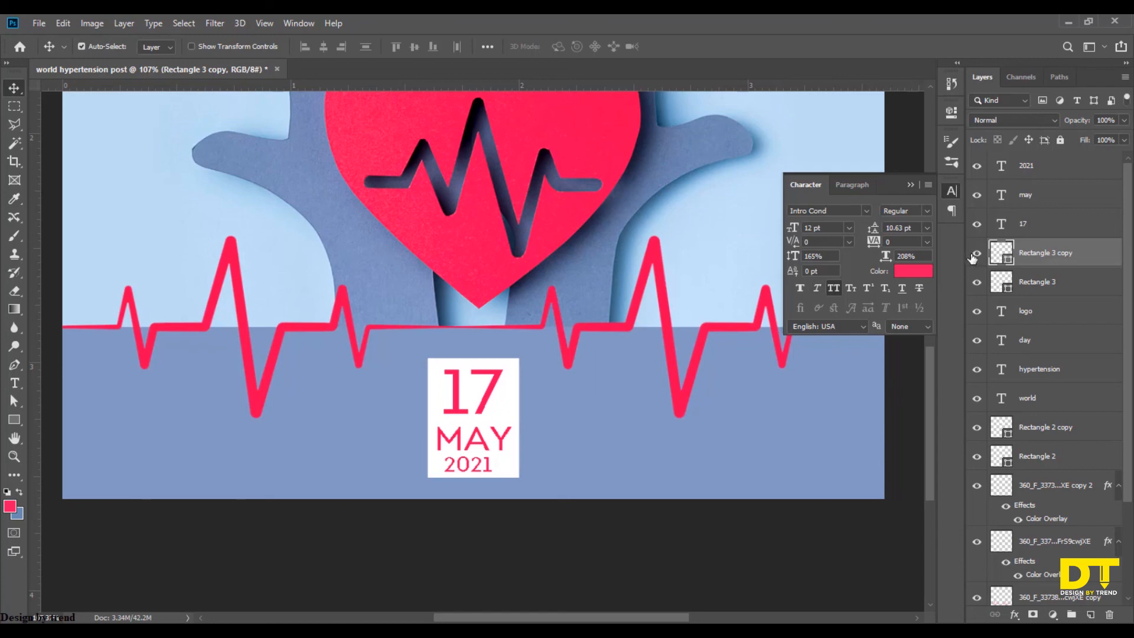
pyautogui.hotkey('alt', 'BackSpace')
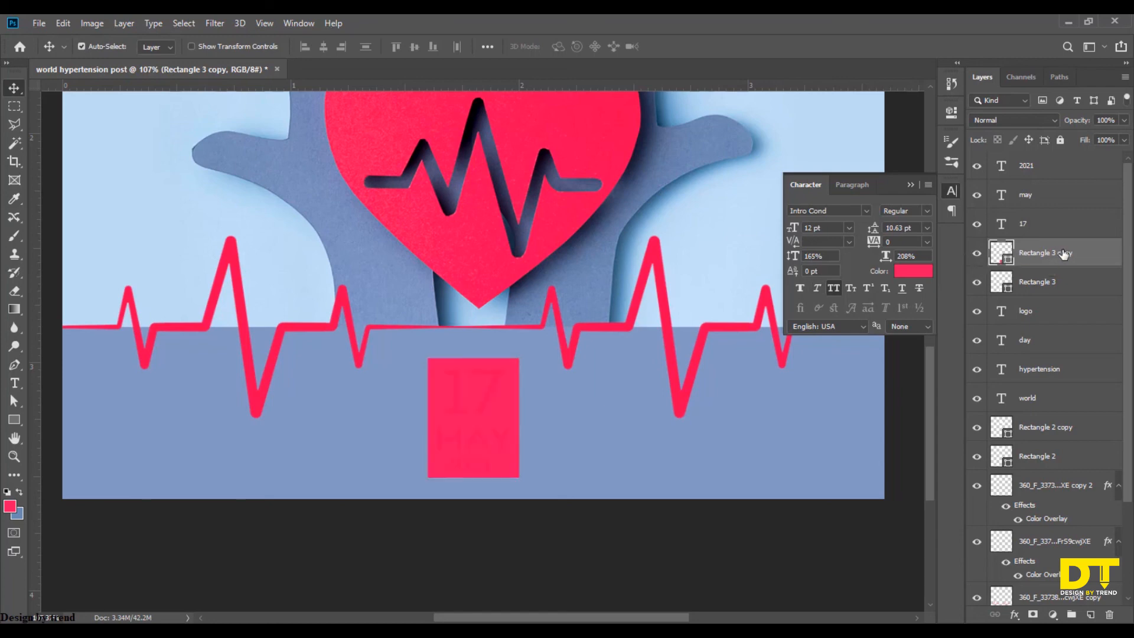
# - Shrink the red rectangle copy to about 50% height so it covers only the lower half of the date box
pyautogui.hotkey('ctrl', 't')
pyautogui.moveTo(472, 359); pyautogui.dragTo(473, 417)
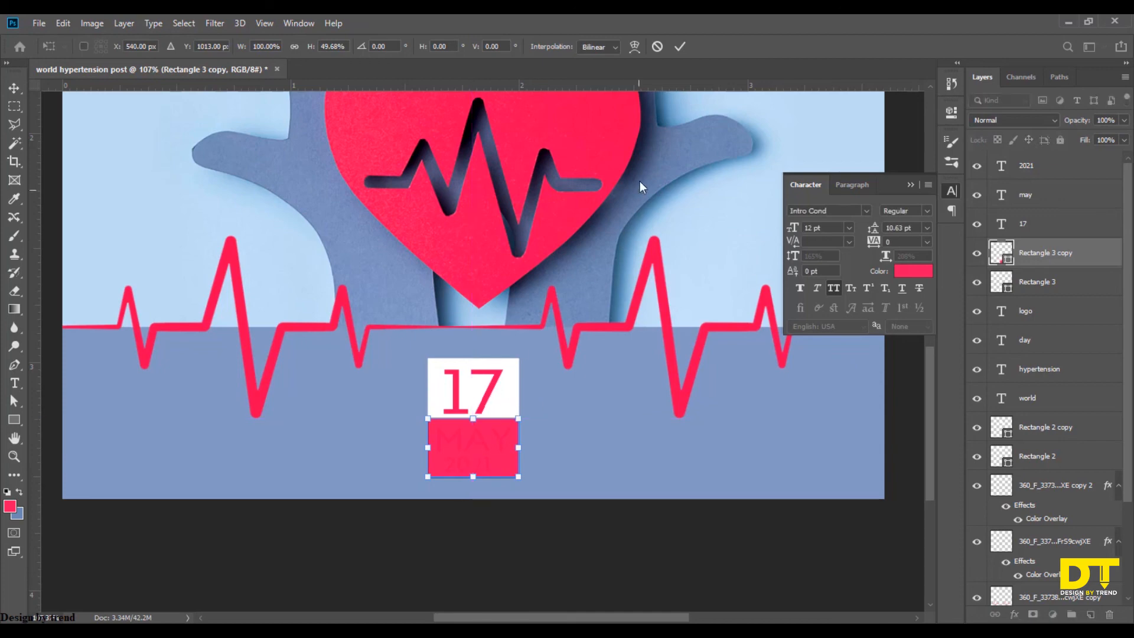
pyautogui.click(680, 46)
# - Recolour the MAY and 2021 texts together to off-white (#f4f4f4)
pyautogui.click(1049, 198)
pyautogui.keyDown('shift'); pyautogui.click(1039, 166); pyautogui.keyUp('shift')
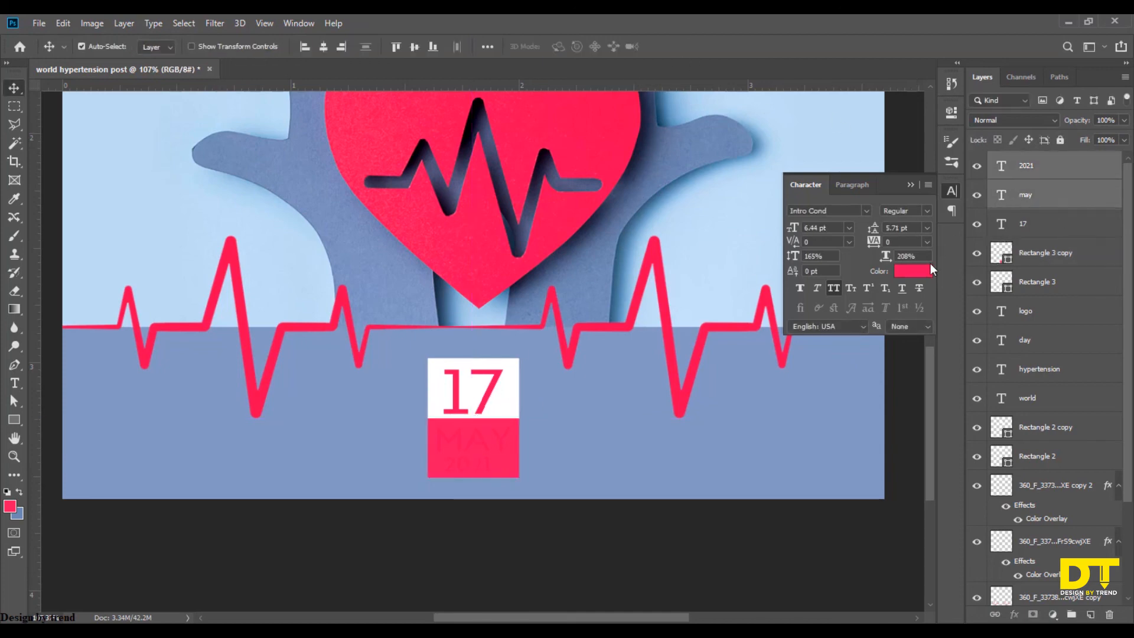
pyautogui.click(923, 270)
pyautogui.moveTo(792, 329); pyautogui.dragTo(747, 331)
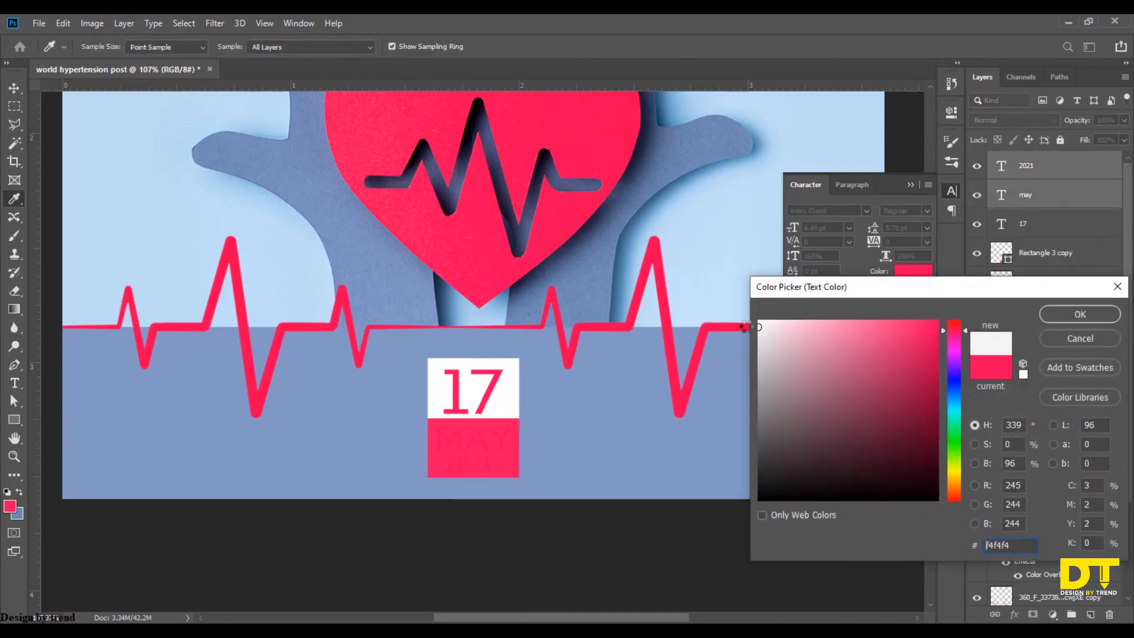
pyautogui.click(1062, 315)
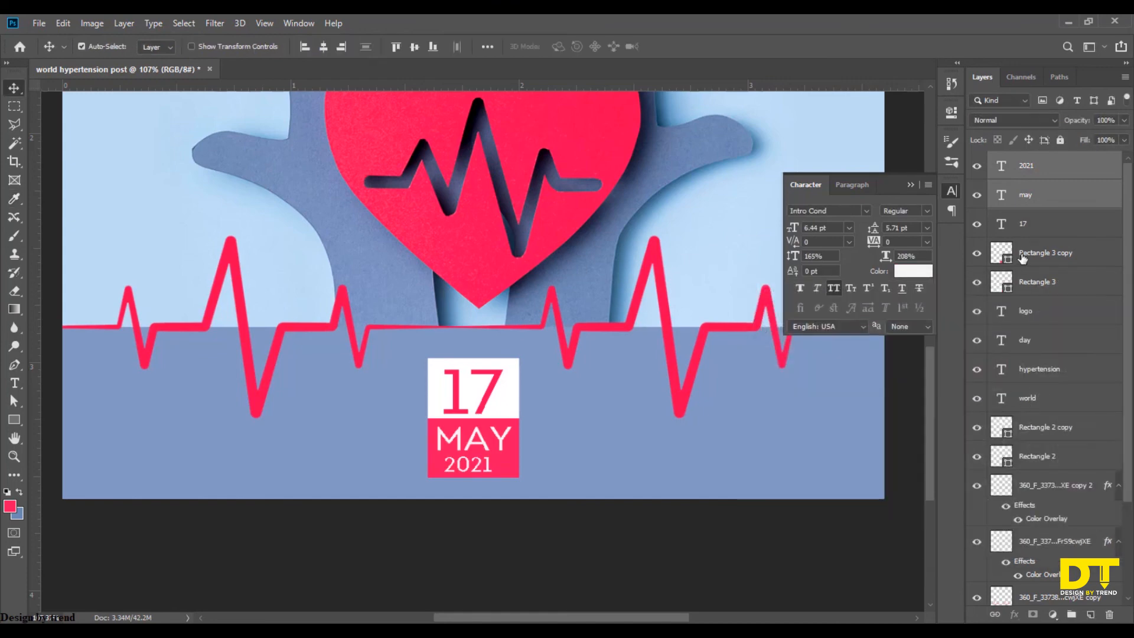
# - Align the date texts and both date rectangles to the horizontal centre of the Background layer
pyautogui.click(1057, 283)
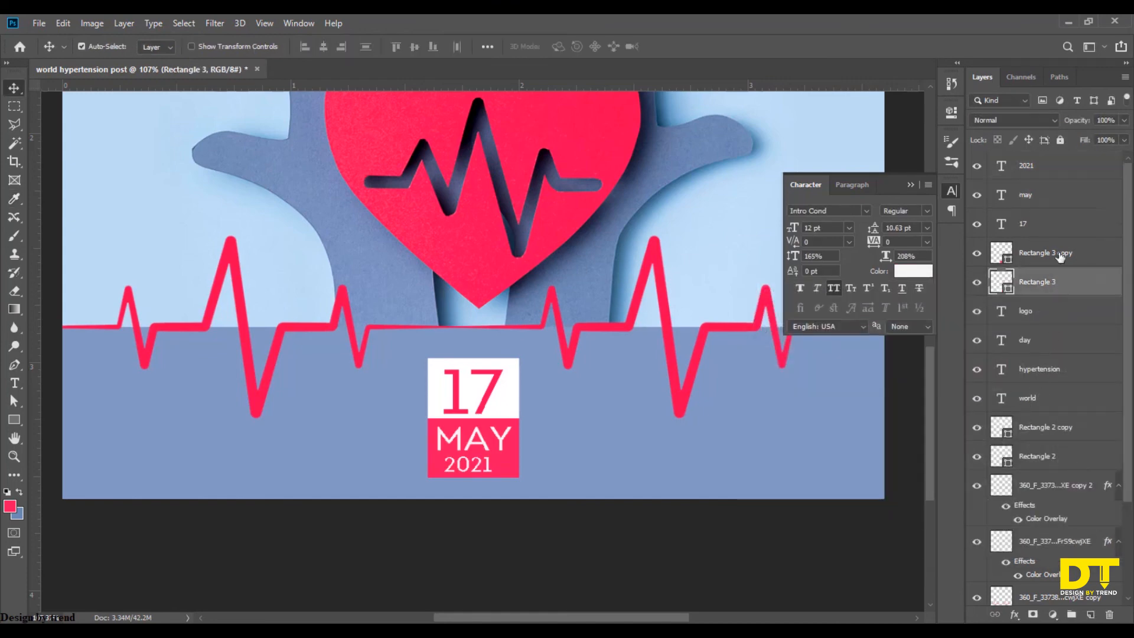
pyautogui.keyDown('ctrl'); pyautogui.click(1057, 181); pyautogui.keyUp('ctrl')
pyautogui.scroll(-2, 1088, 541)
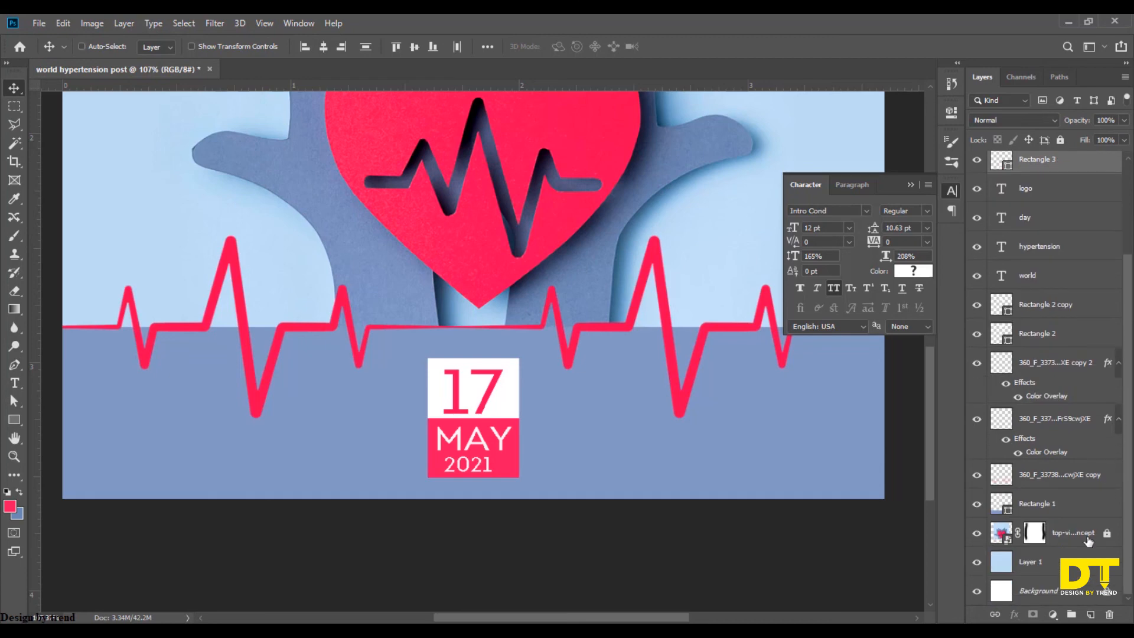
pyautogui.keyDown('ctrl'); pyautogui.click(1038, 591); pyautogui.keyUp('ctrl')
pyautogui.click(327, 48)
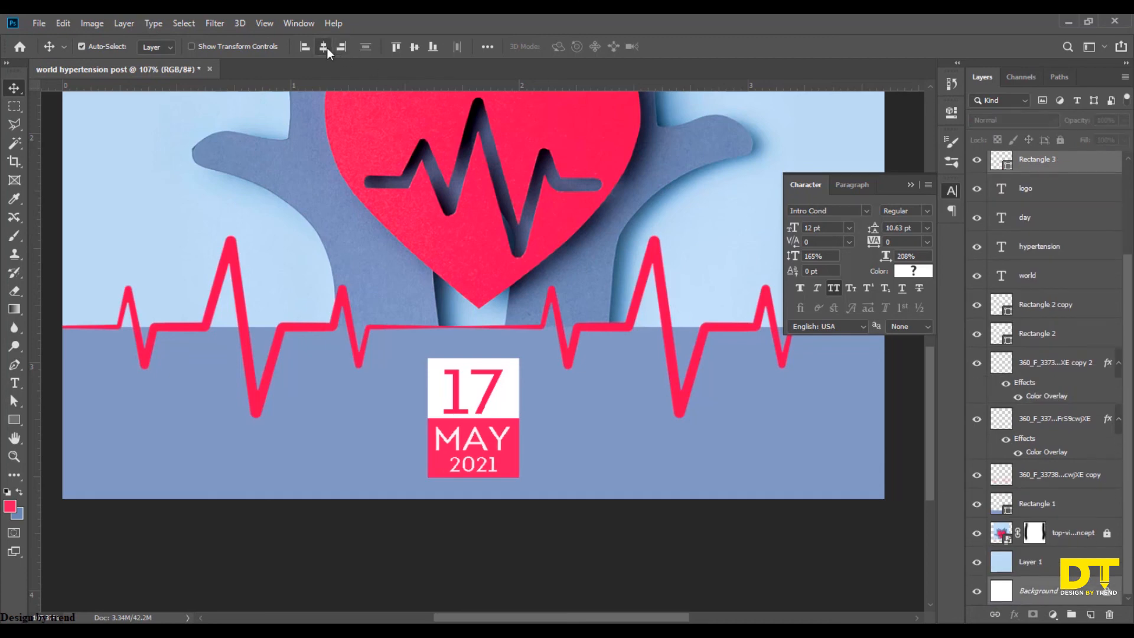
pyautogui.click(527, 530)
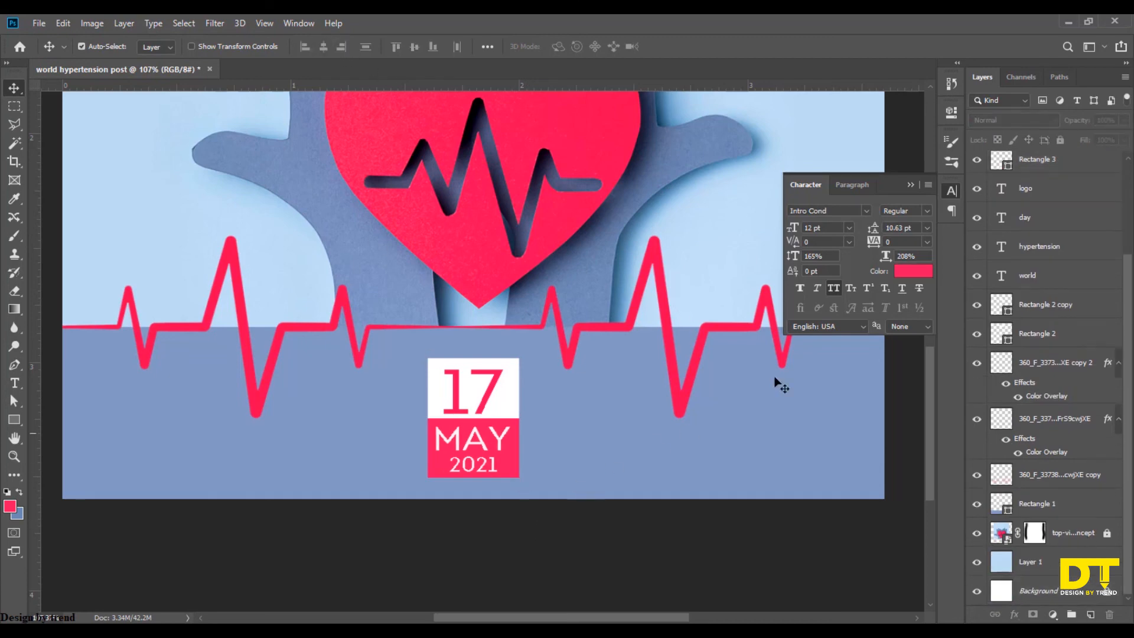
# - Add a drop shadow to the white date rectangle with a 122° angle, 11 px distance and 11% spread
pyautogui.scroll(-5, 640, 544)
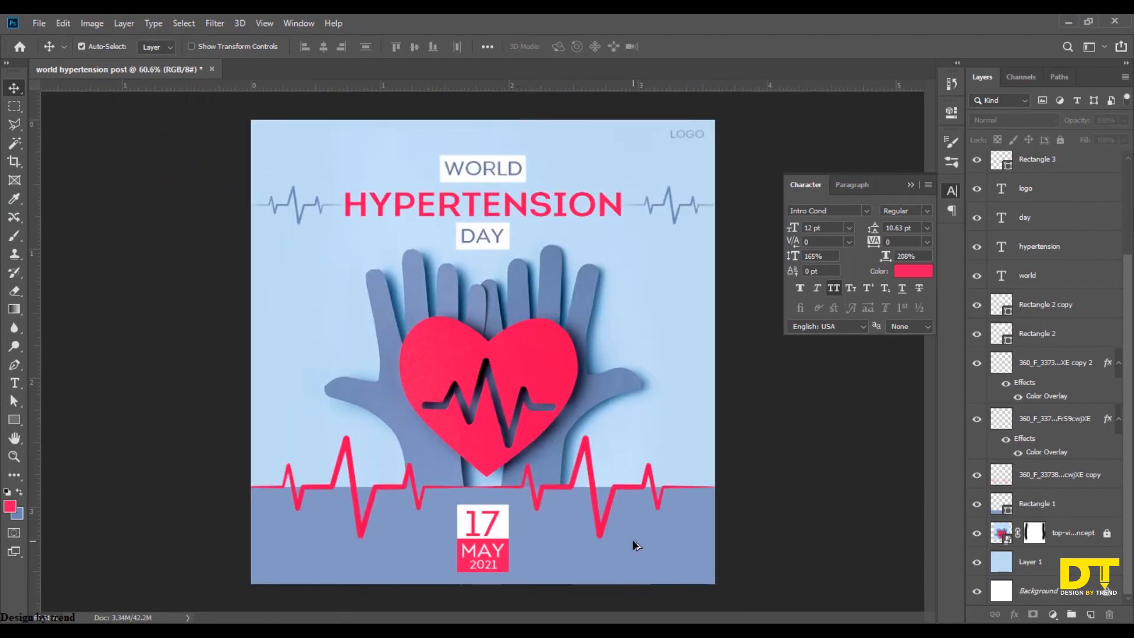
pyautogui.scroll(5, 535, 535)
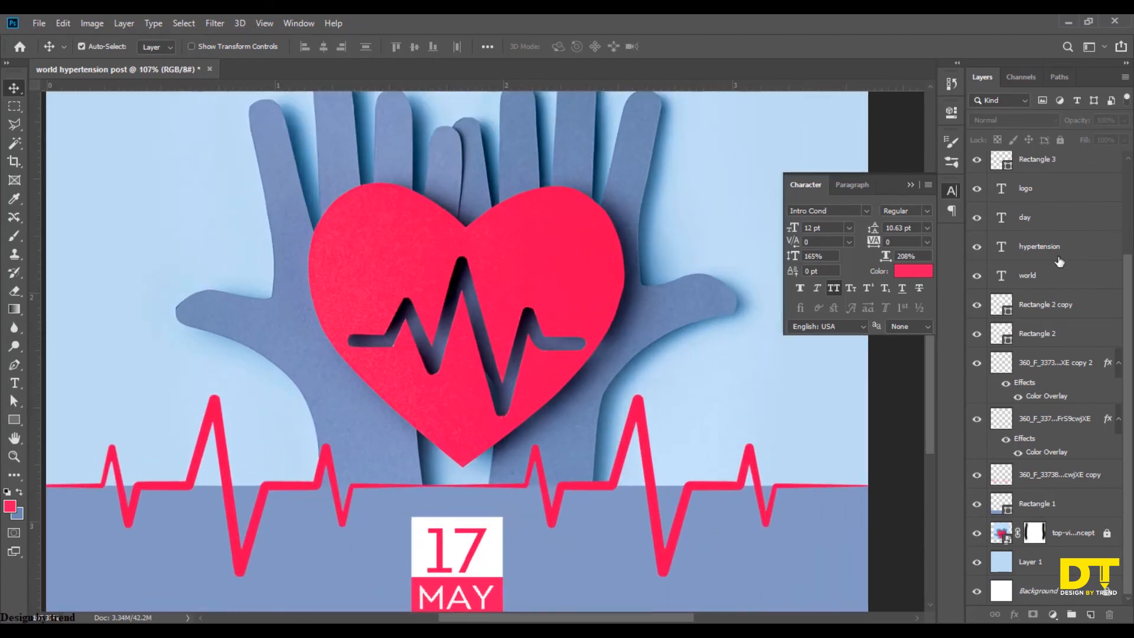
pyautogui.click(497, 543)
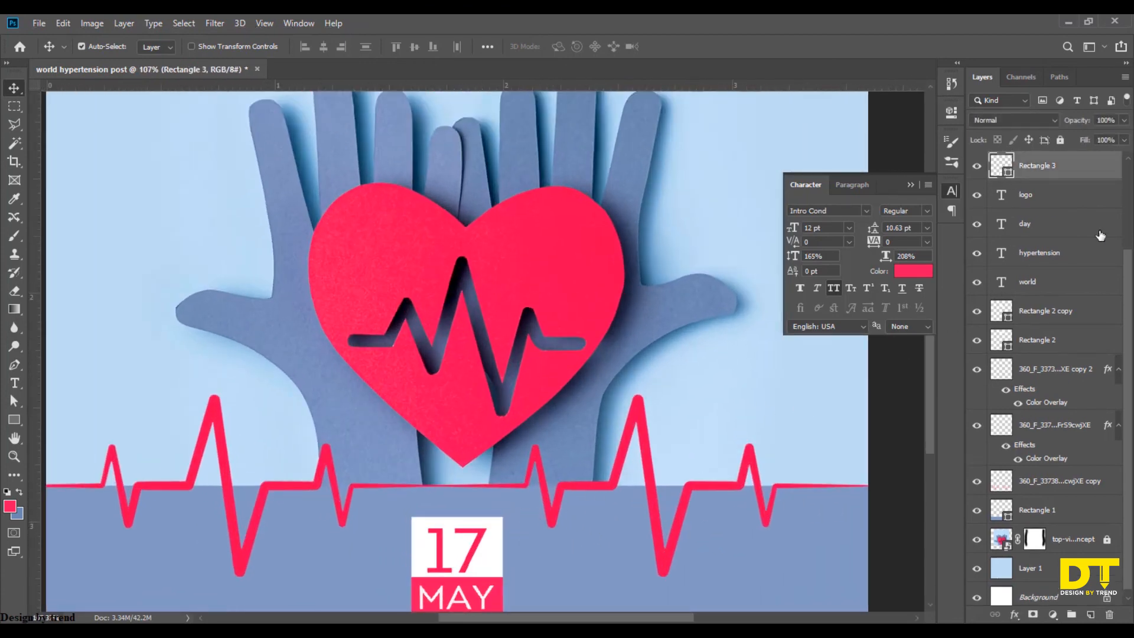
pyautogui.scroll(2, 1101, 236)
pyautogui.click(1015, 615)
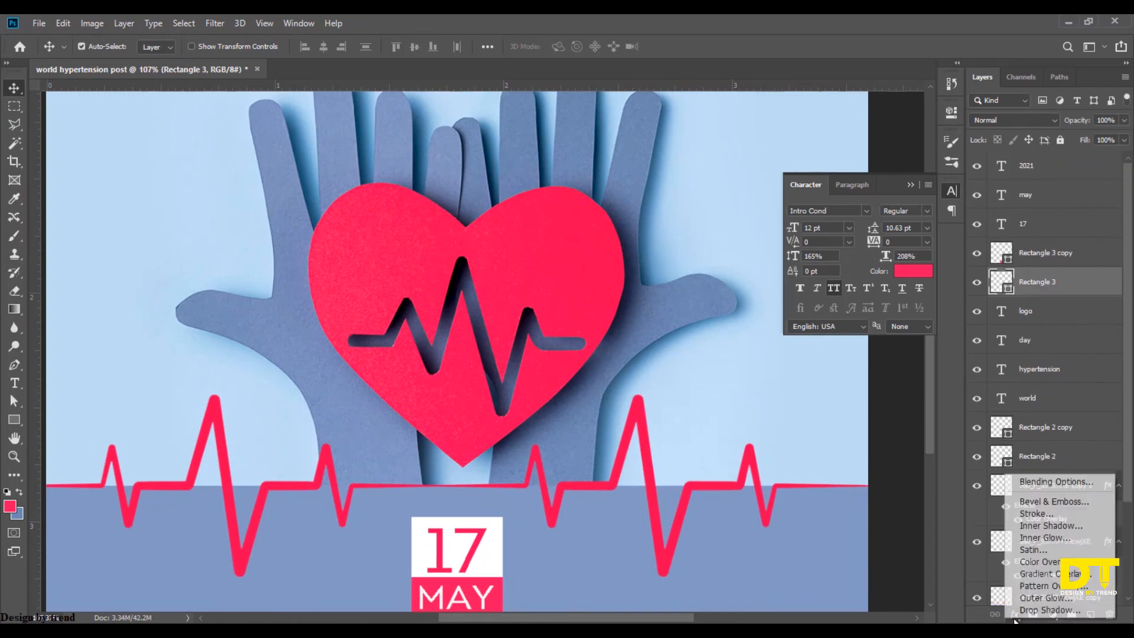
pyautogui.click(1031, 609)
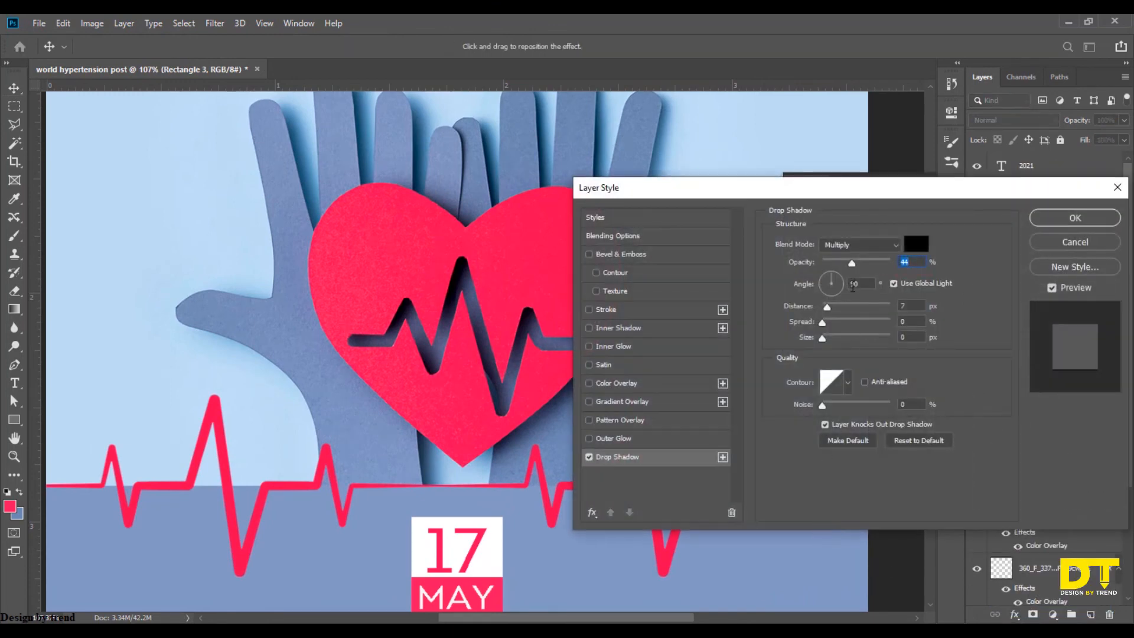
pyautogui.moveTo(520, 544); pyautogui.dragTo(491, 419)
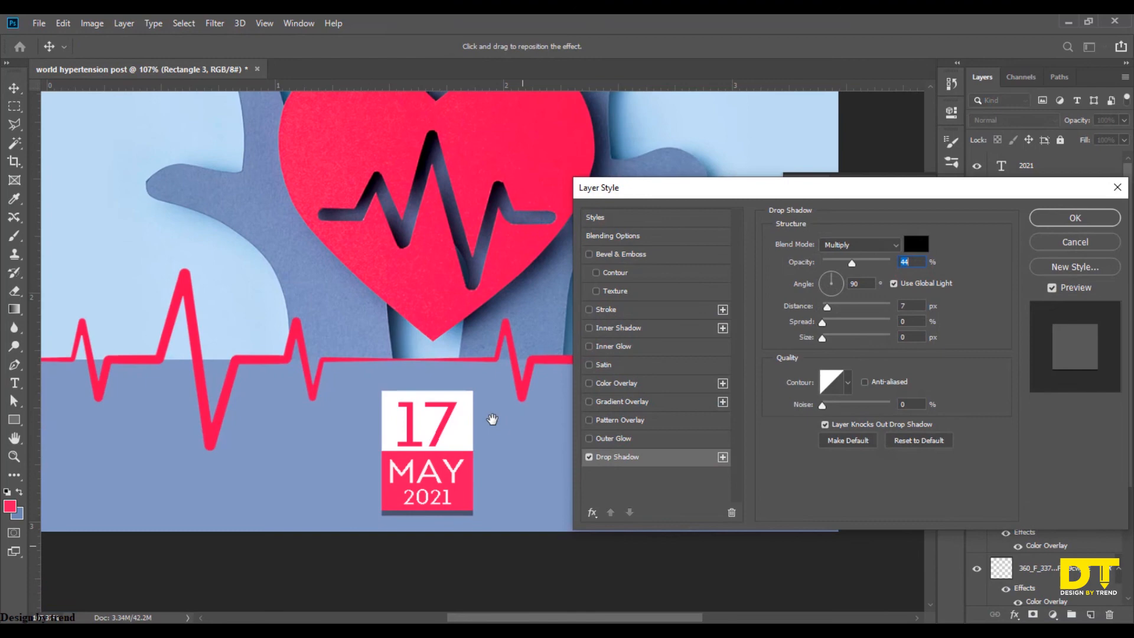
pyautogui.click(830, 282)
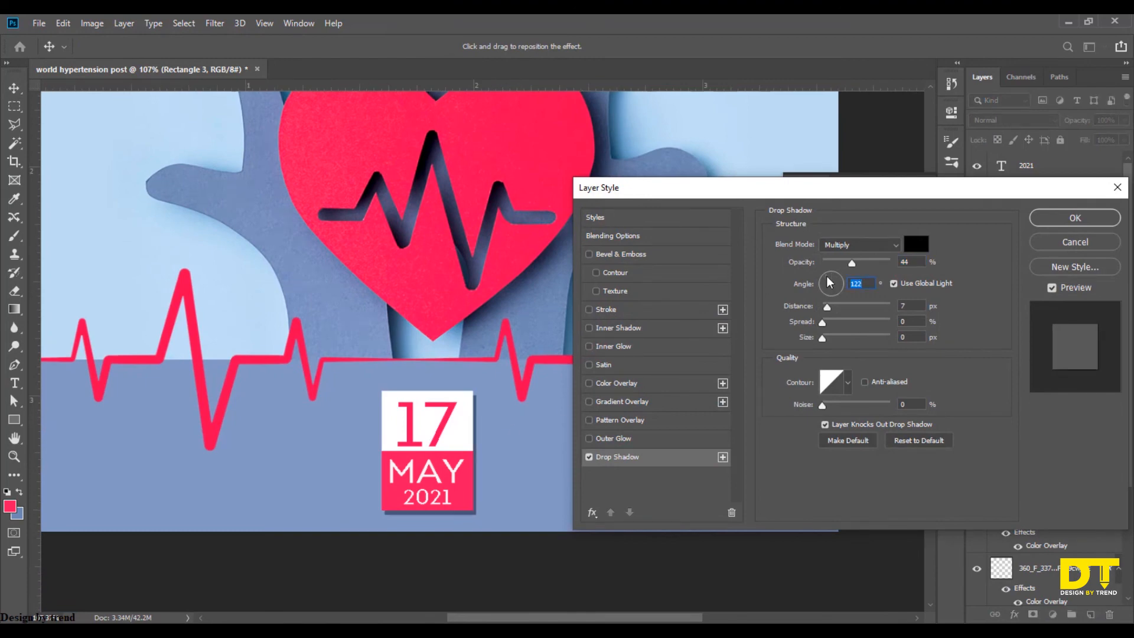
pyautogui.moveTo(827, 308)
pyautogui.mouseDown()
pyautogui.moveTo(837, 320)
pyautogui.moveTo(832, 310)
pyautogui.mouseUp()
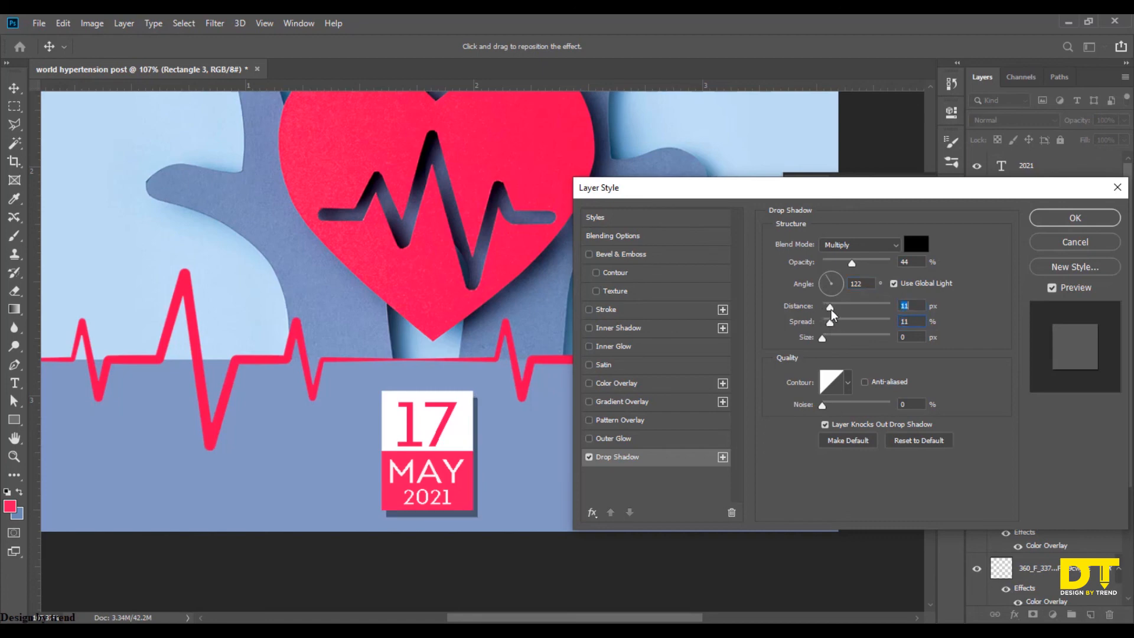
pyautogui.click(1075, 217)
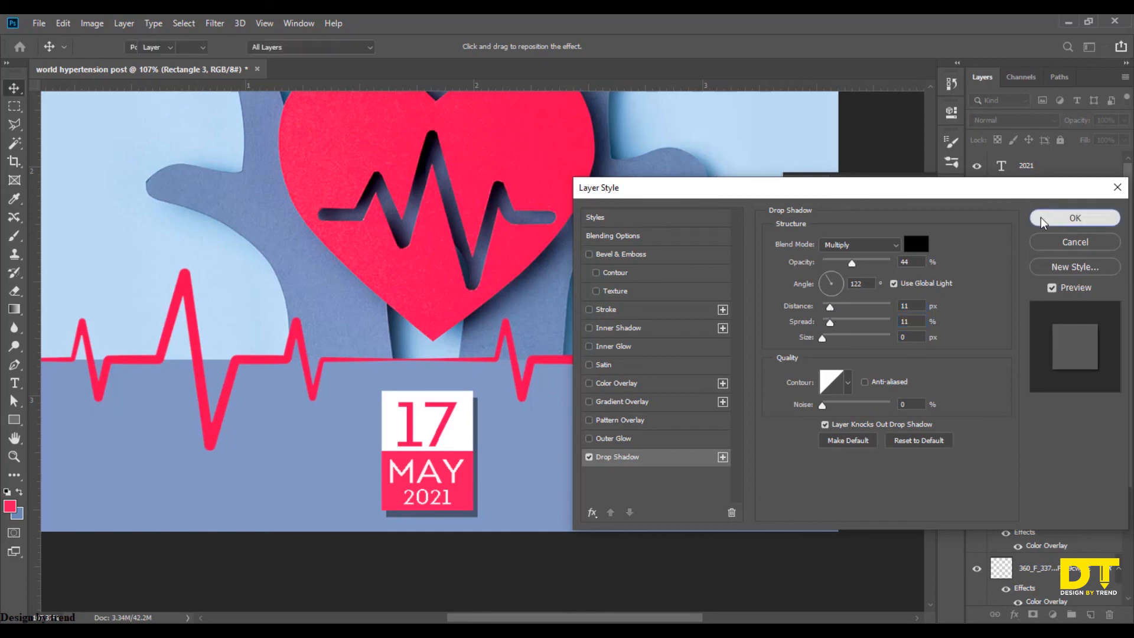
pyautogui.scroll(-1, 548, 421)
pyautogui.scroll(-3, 548, 421)
pyautogui.scroll(1, 543, 358)
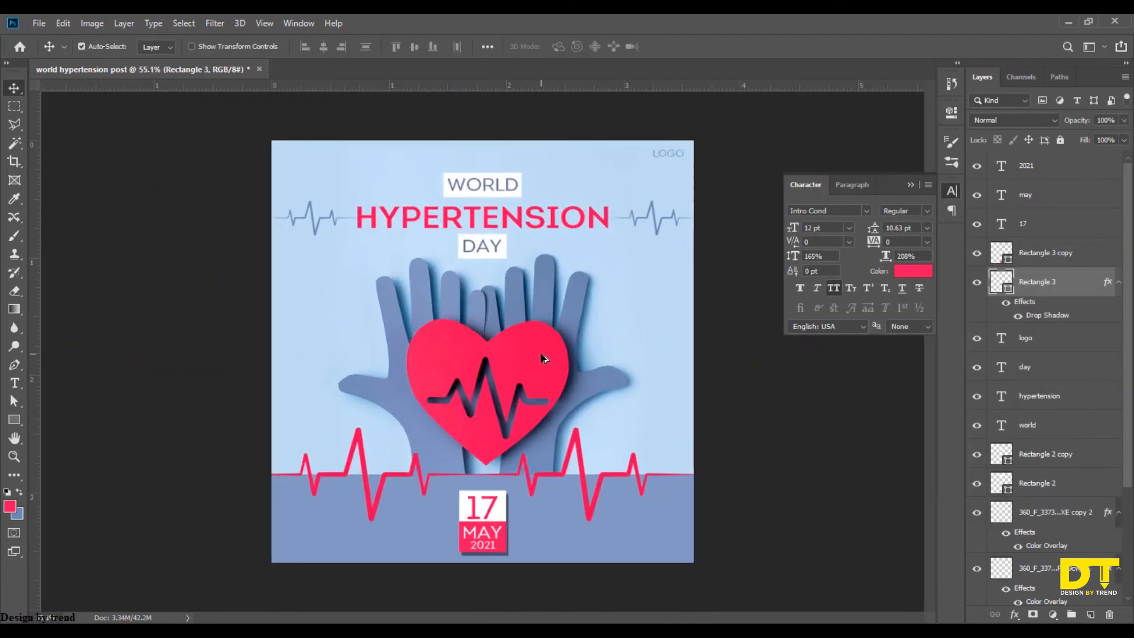
pyautogui.press('t')
pyautogui.click(385, 532)
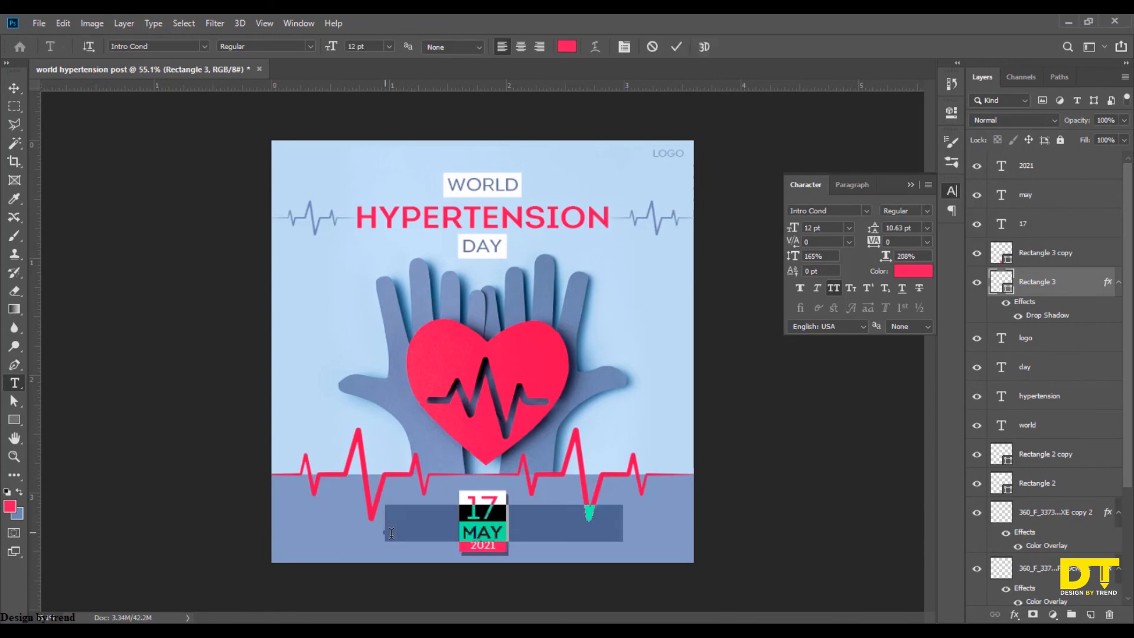
pyautogui.write('www.')
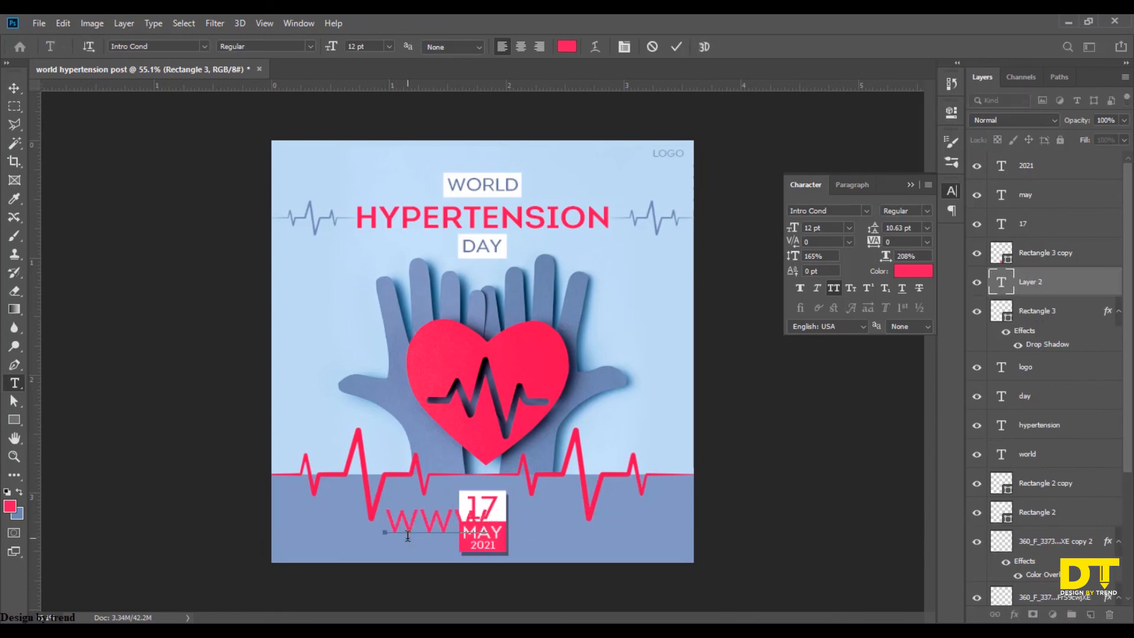
pyautogui.write('logo.com')
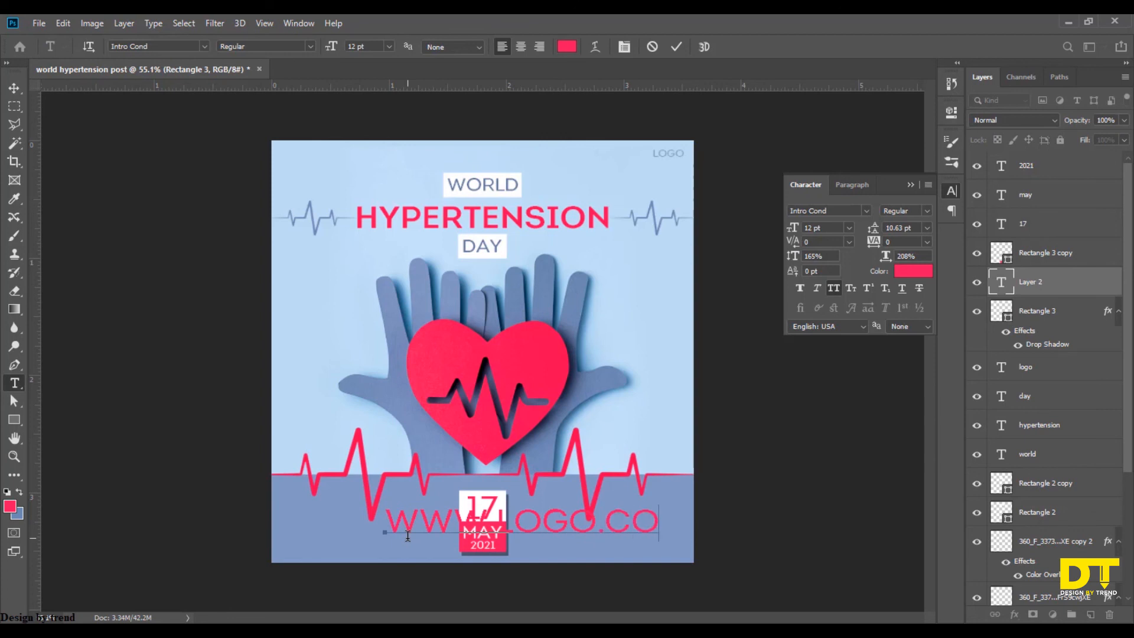
pyautogui.click(14, 88)
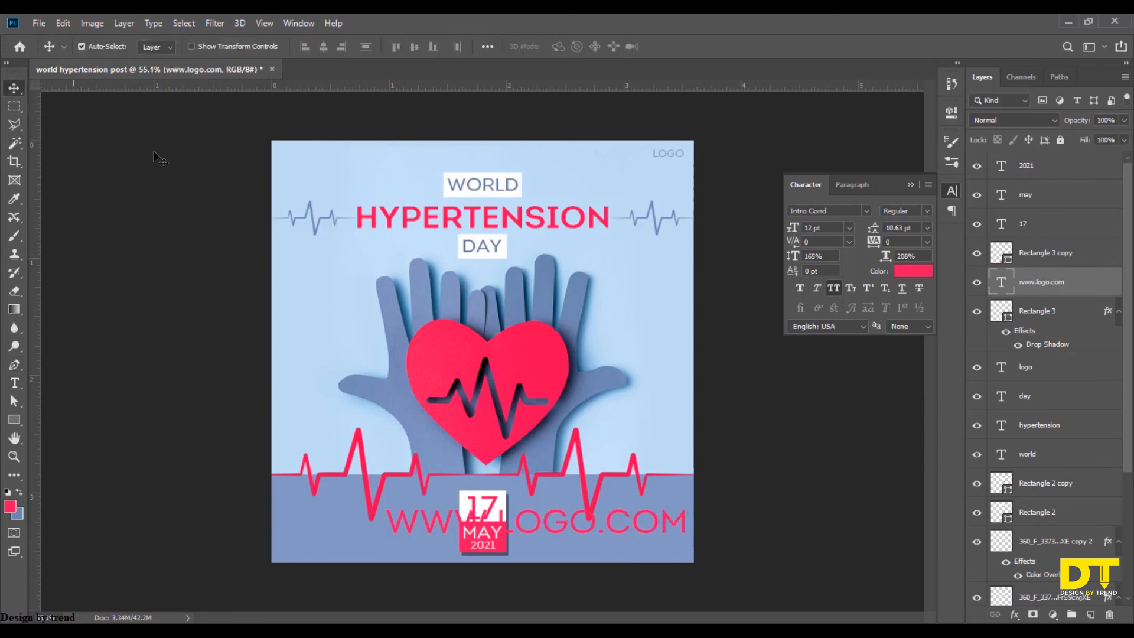
# - Recolour the website text to the light blue sampled from the post's background (#bddcf3)
pyautogui.click(926, 275)
pyautogui.write('ffffff')
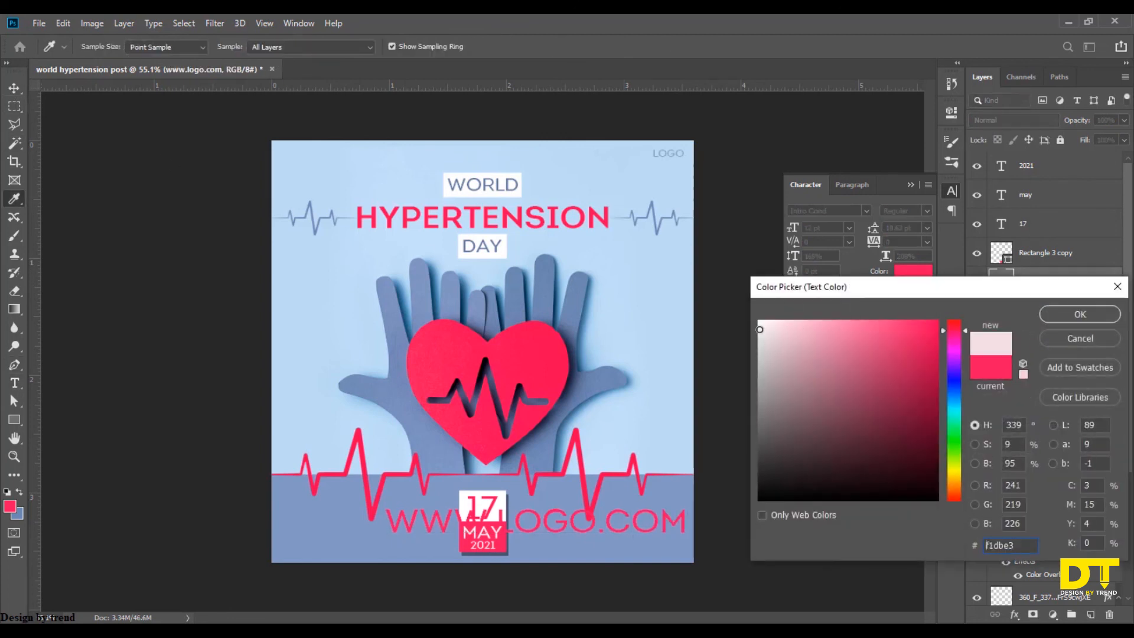
pyautogui.click(669, 288)
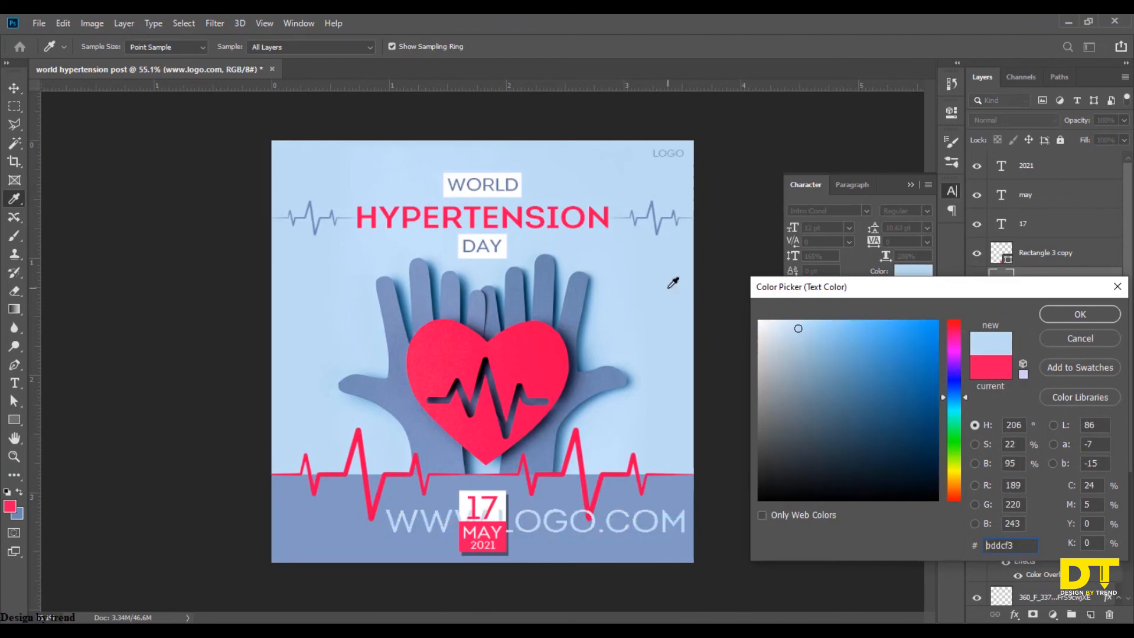
pyautogui.click(1066, 312)
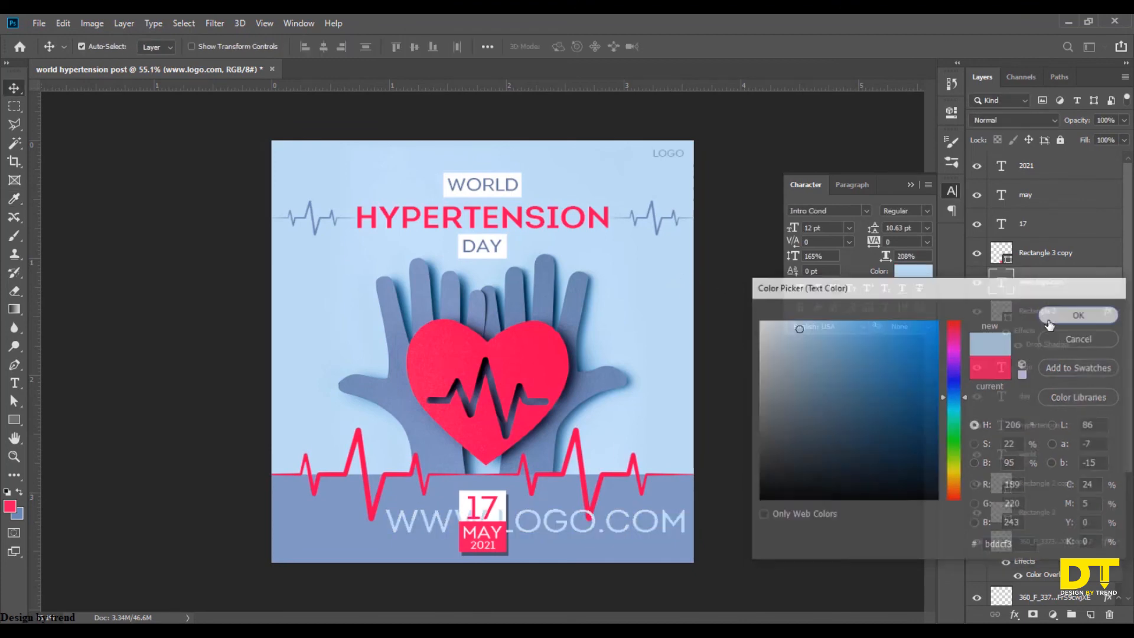
# - Scale the website text down to a small line and place it in the post's lower-left corner, then fit the whole post in view
pyautogui.hotkey('ctrl', 't')
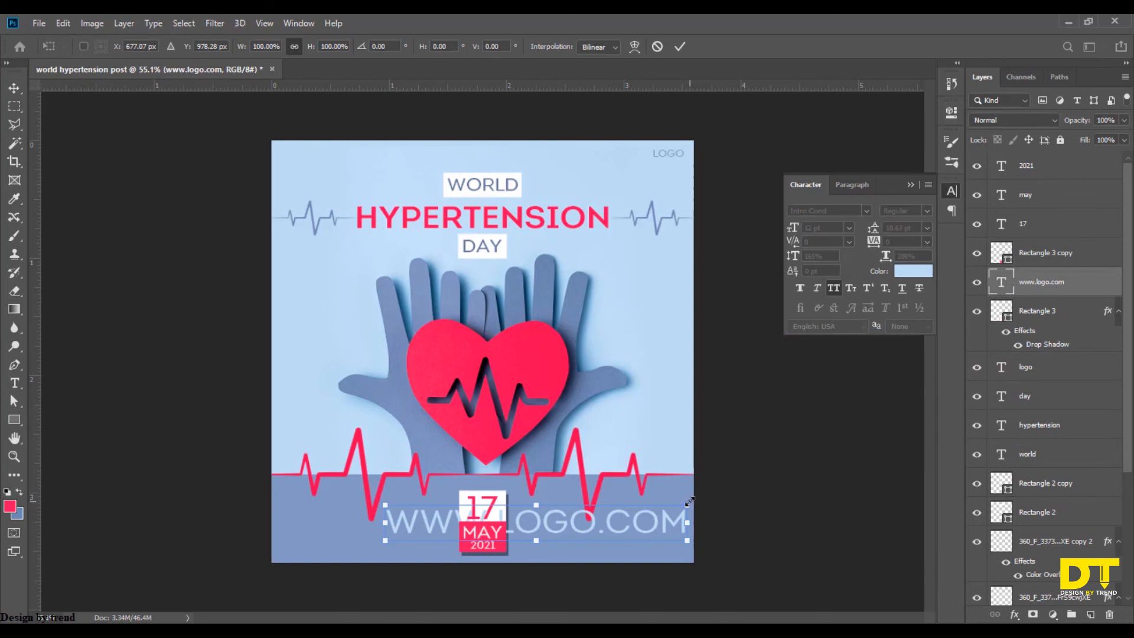
pyautogui.moveTo(687, 507); pyautogui.dragTo(455, 501)
pyautogui.moveTo(442, 542); pyautogui.dragTo(347, 551)
pyautogui.click(680, 47)
pyautogui.click(735, 161)
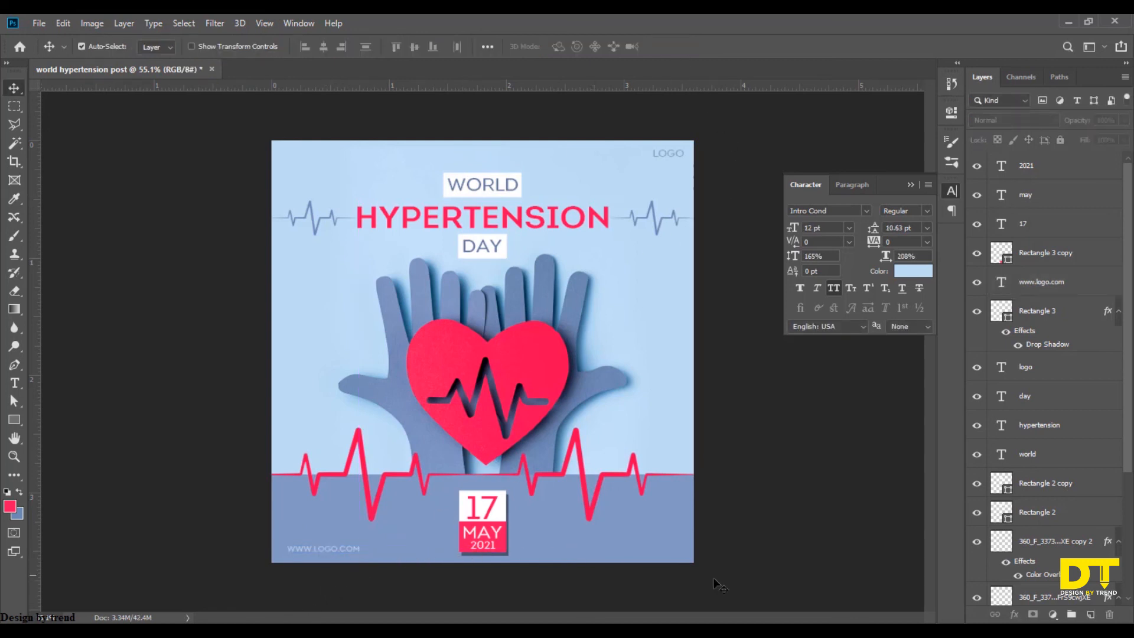
pyautogui.click(910, 184)
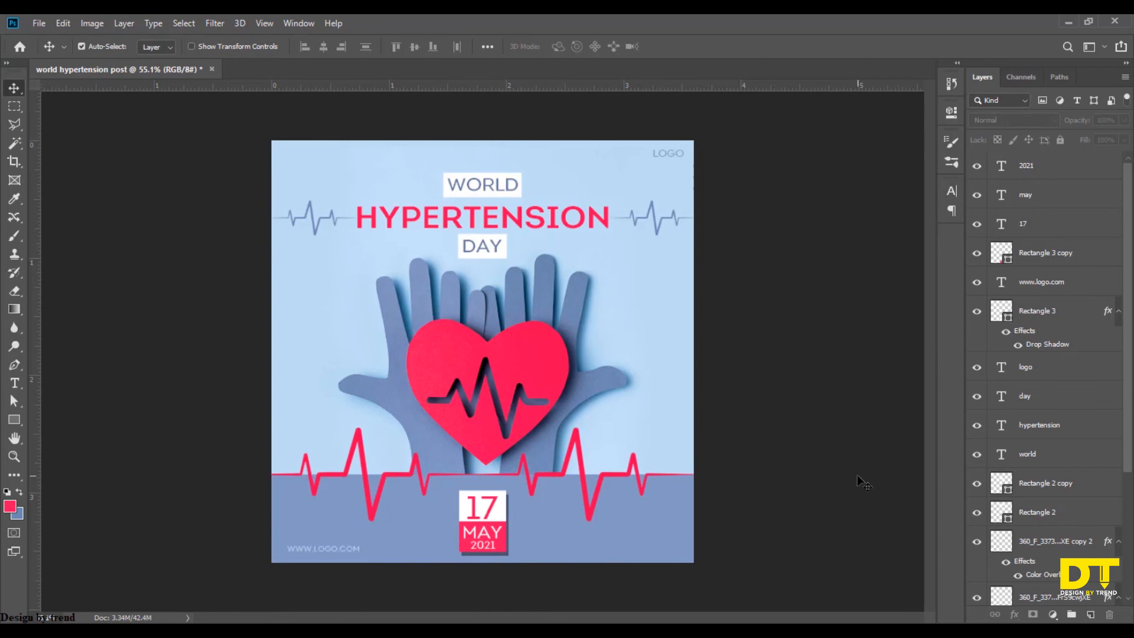
pyautogui.hotkey('ctrl', '0')
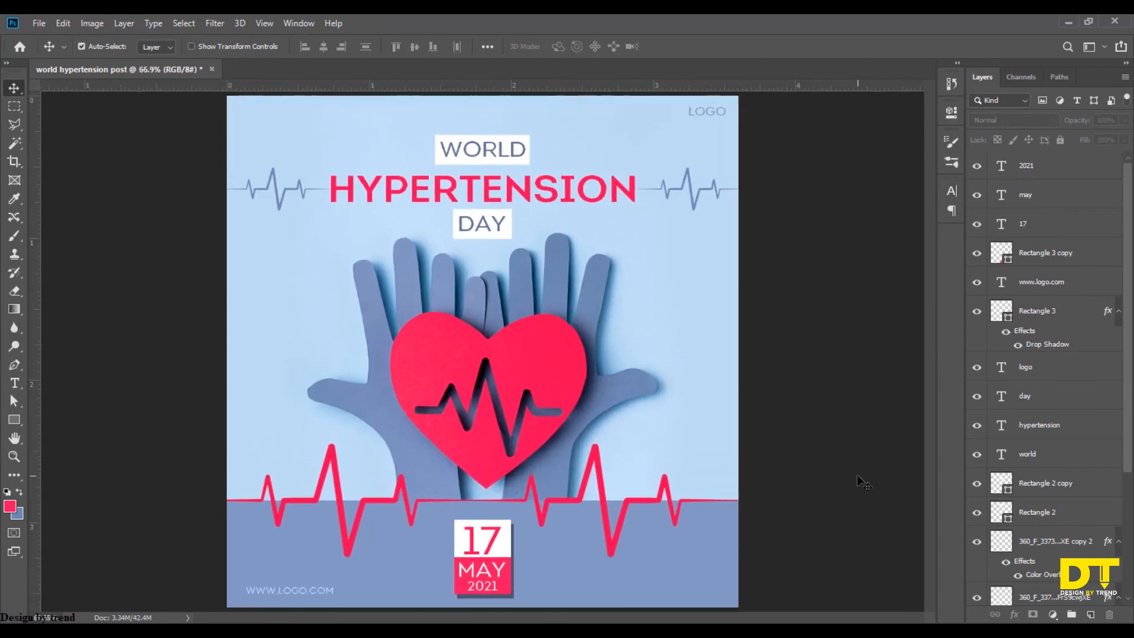